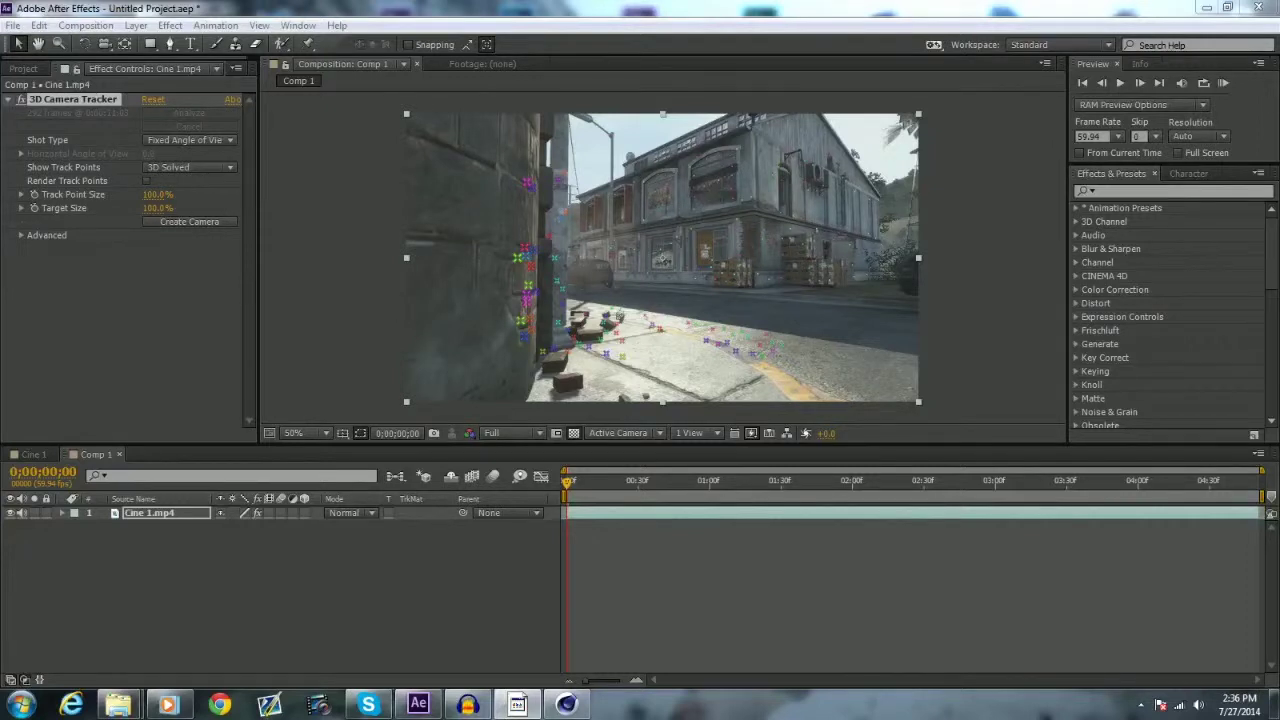
Preview the Cine 1.mp4 footage in Comp 1.
left_click(452, 569)
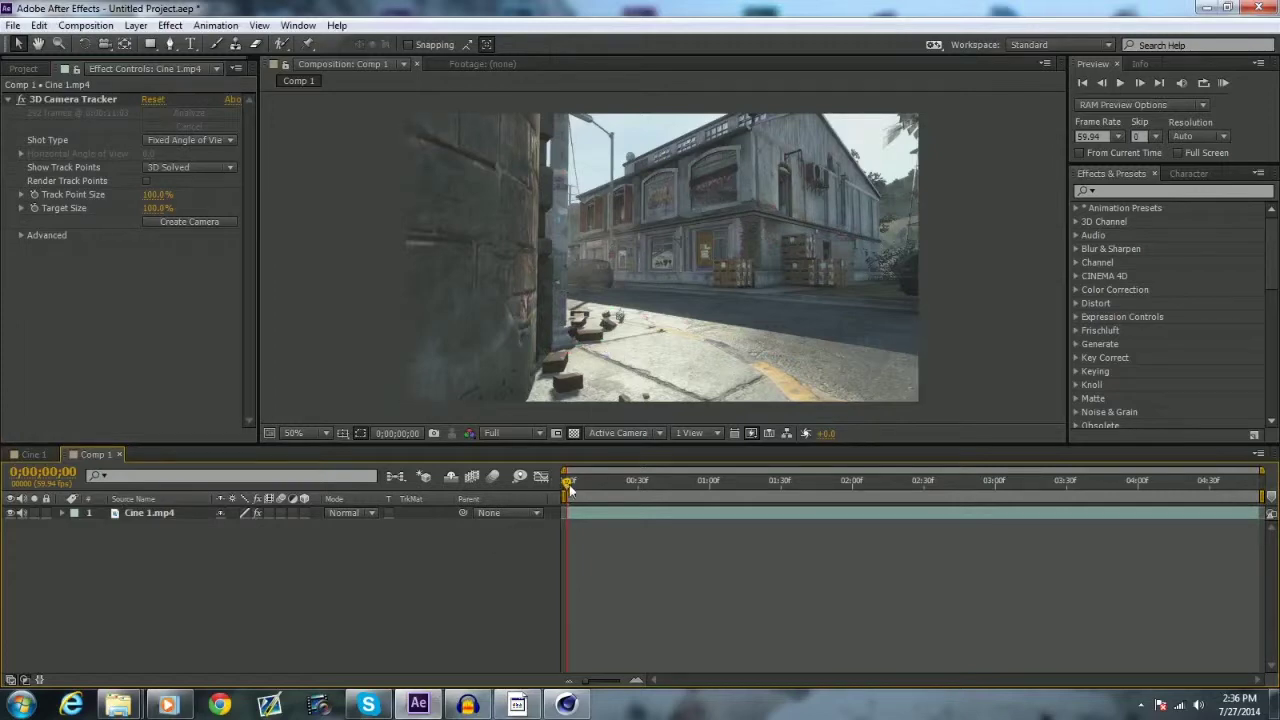
left_click_drag(568, 484, 420, 559)
left_click(24, 68)
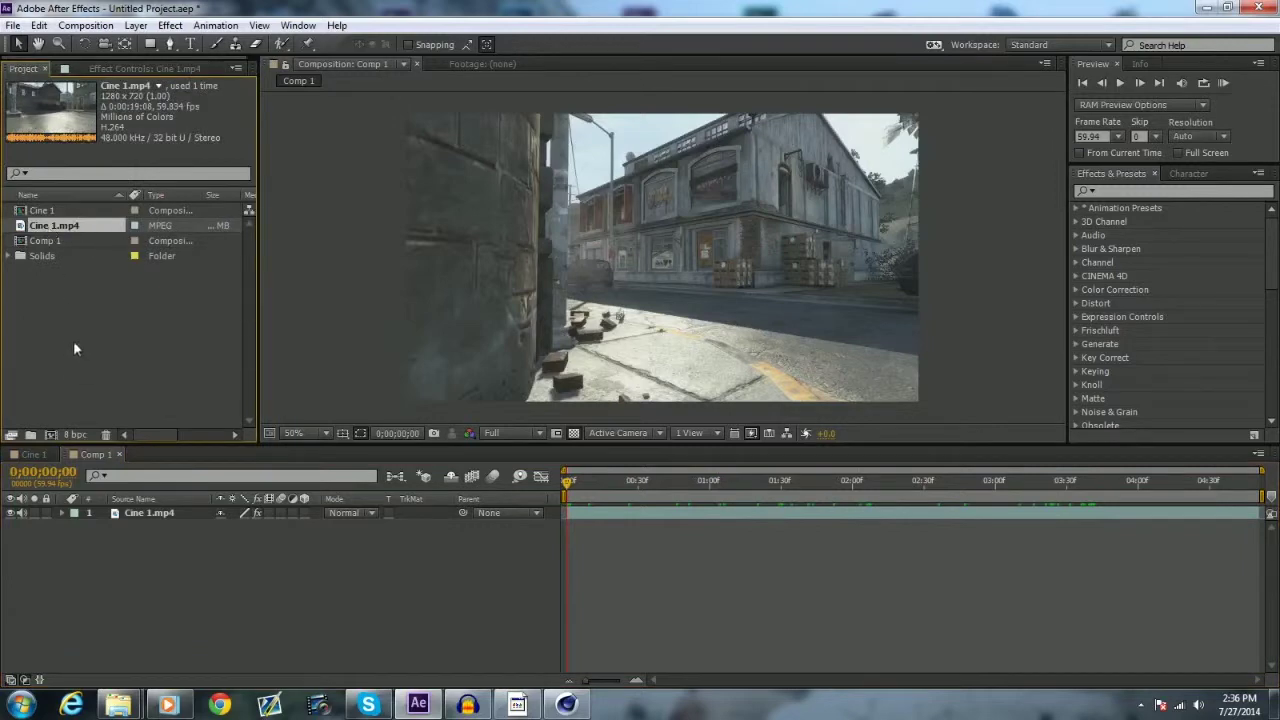
left_click(47, 296)
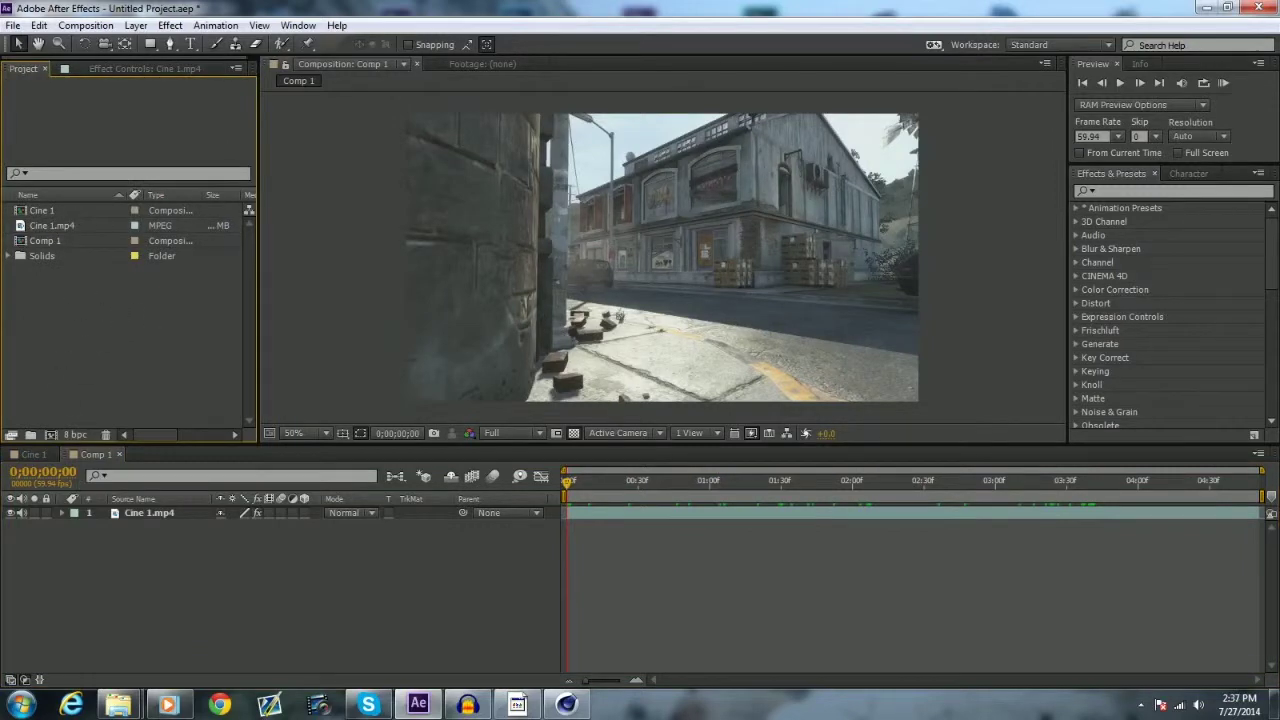
left_click(103, 465)
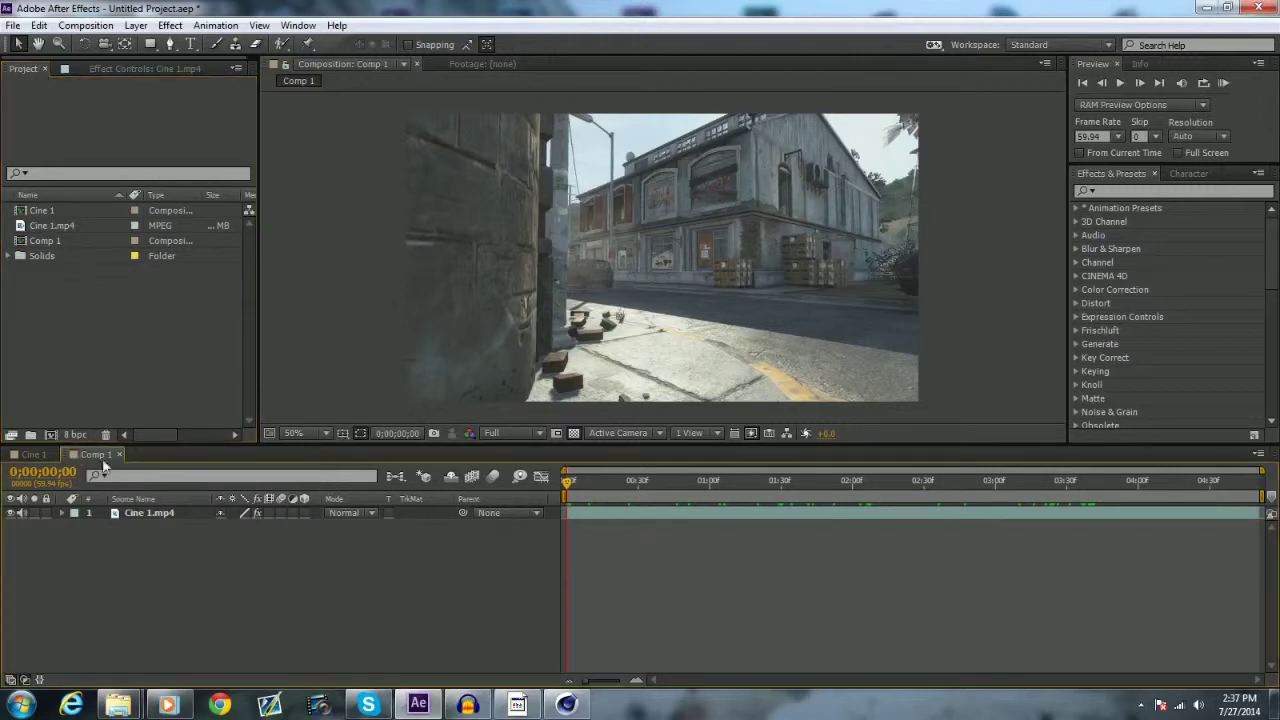
key("space")
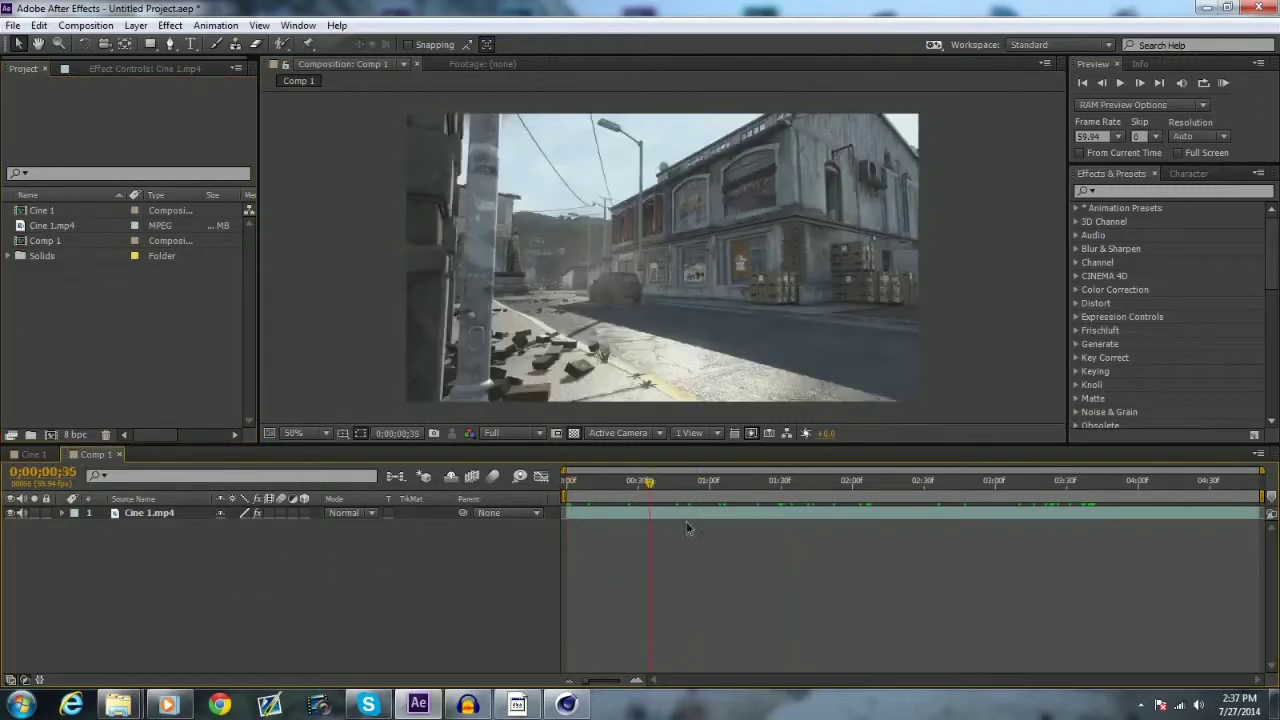
Select the 3D Camera Tracker effect on the Cine 1.mp4 layer to show its track points.
left_click(137, 514)
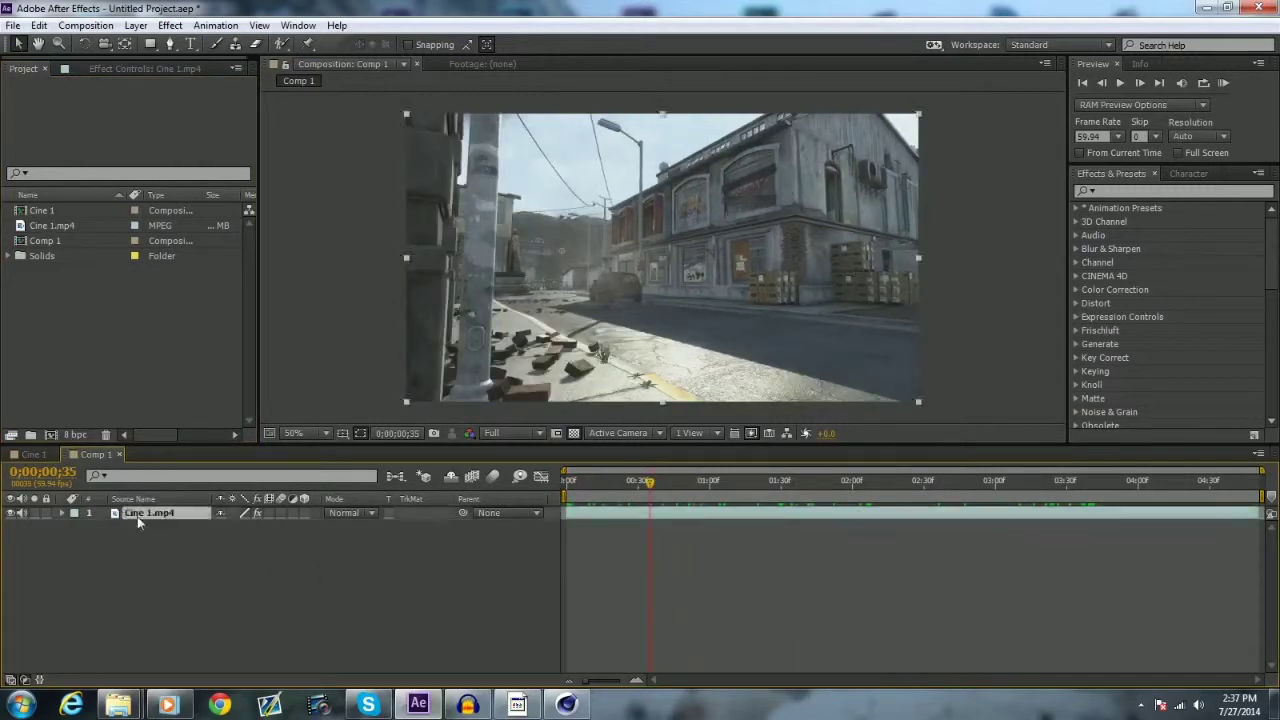
right_click(194, 516)
left_click(249, 566)
left_click(110, 100)
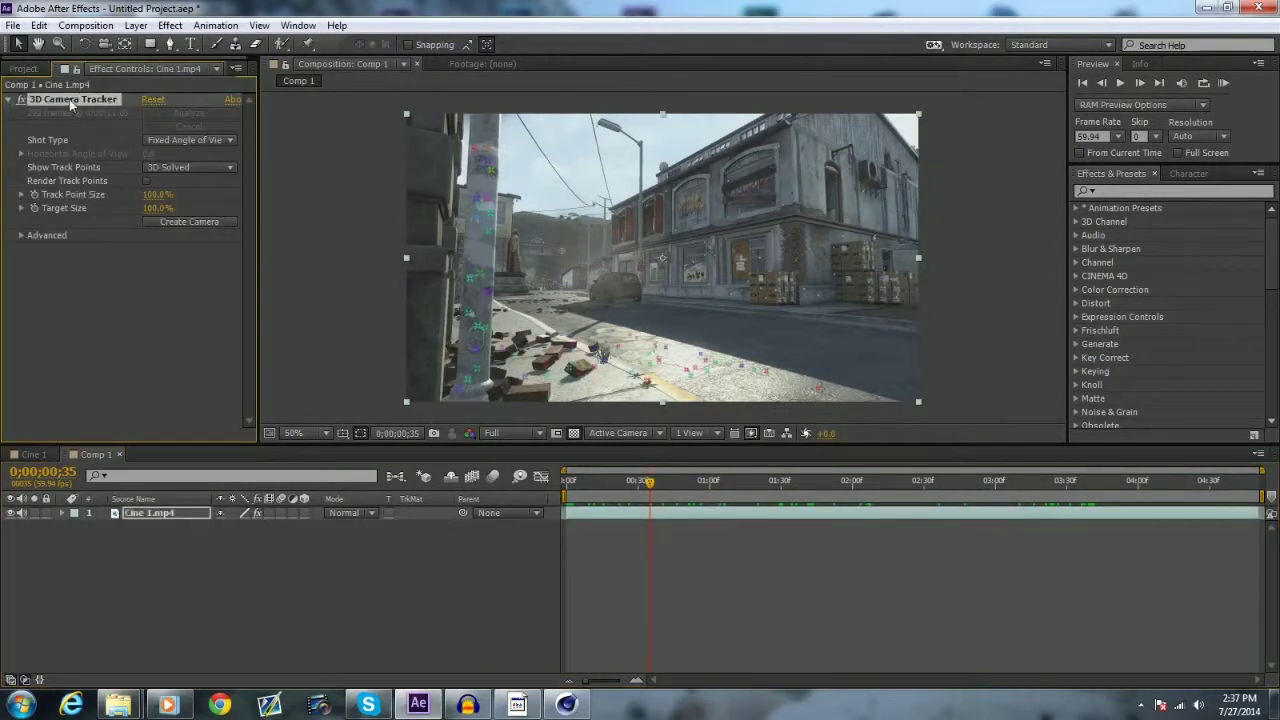
Create a null and camera from the track points on the road at 0;00;01;19, and return to the composition's start.
left_click_drag(646, 479, 745, 482)
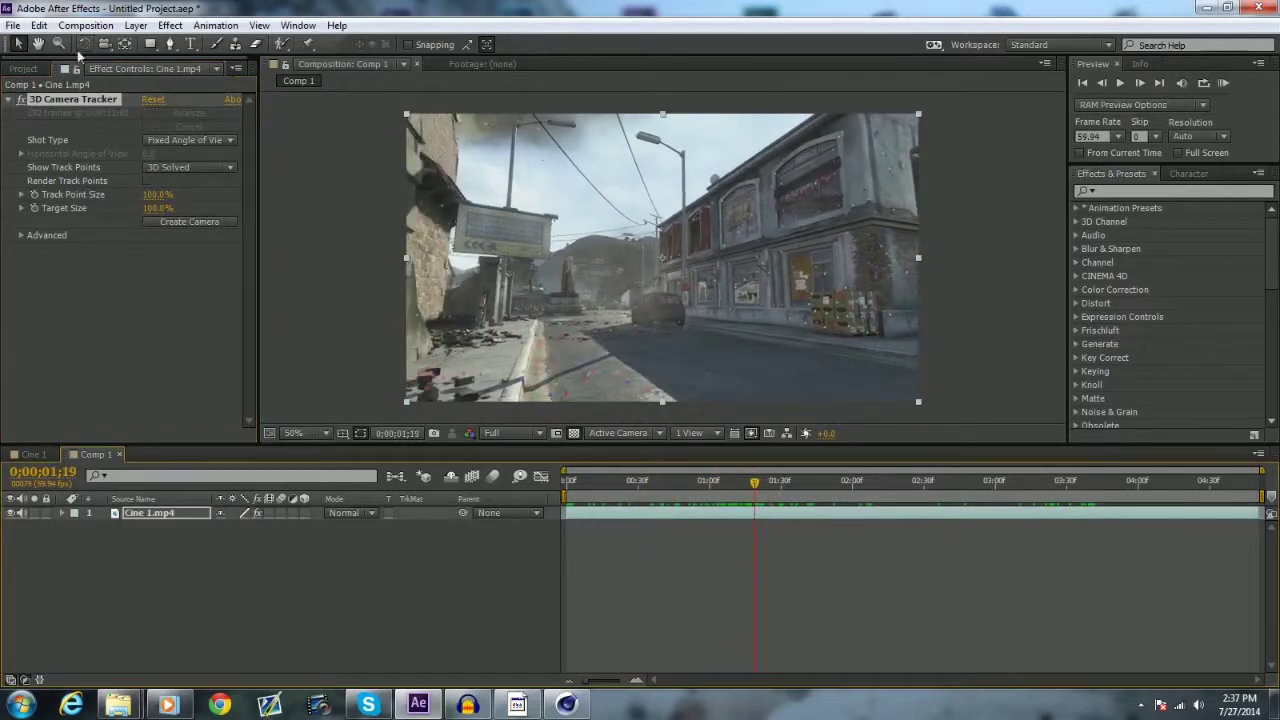
left_click(88, 102)
left_click(182, 308)
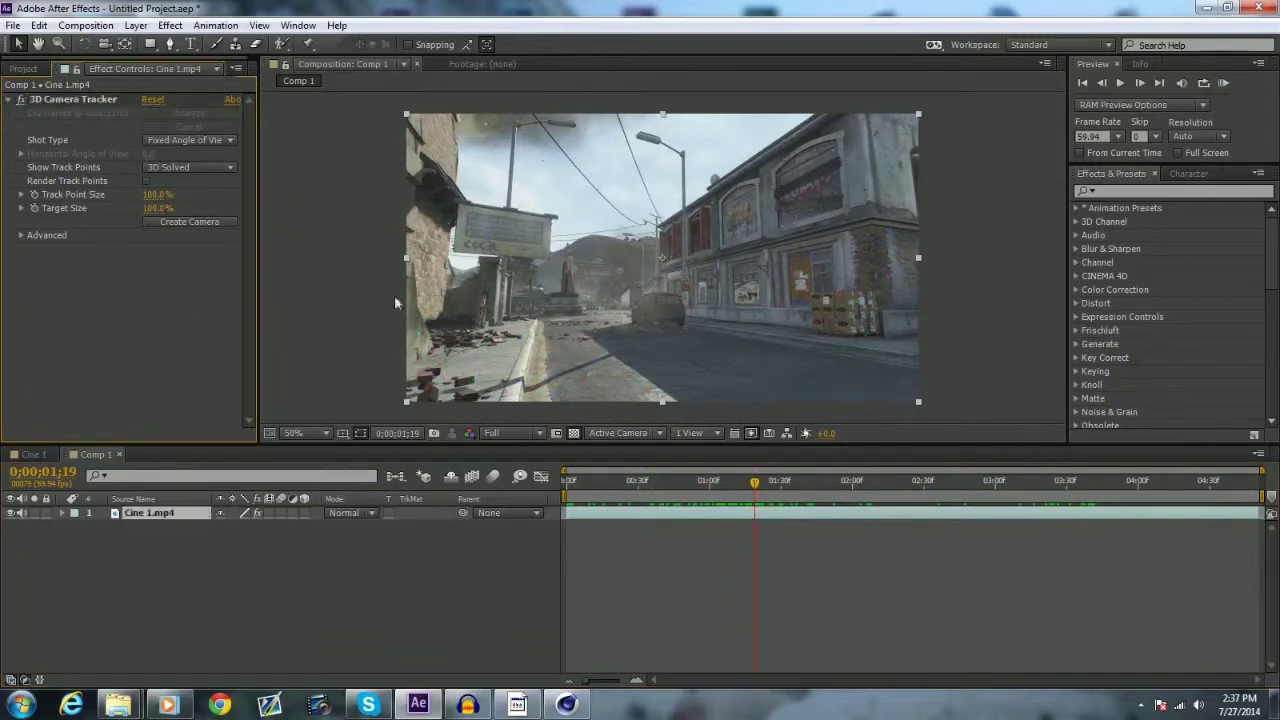
left_click(90, 100)
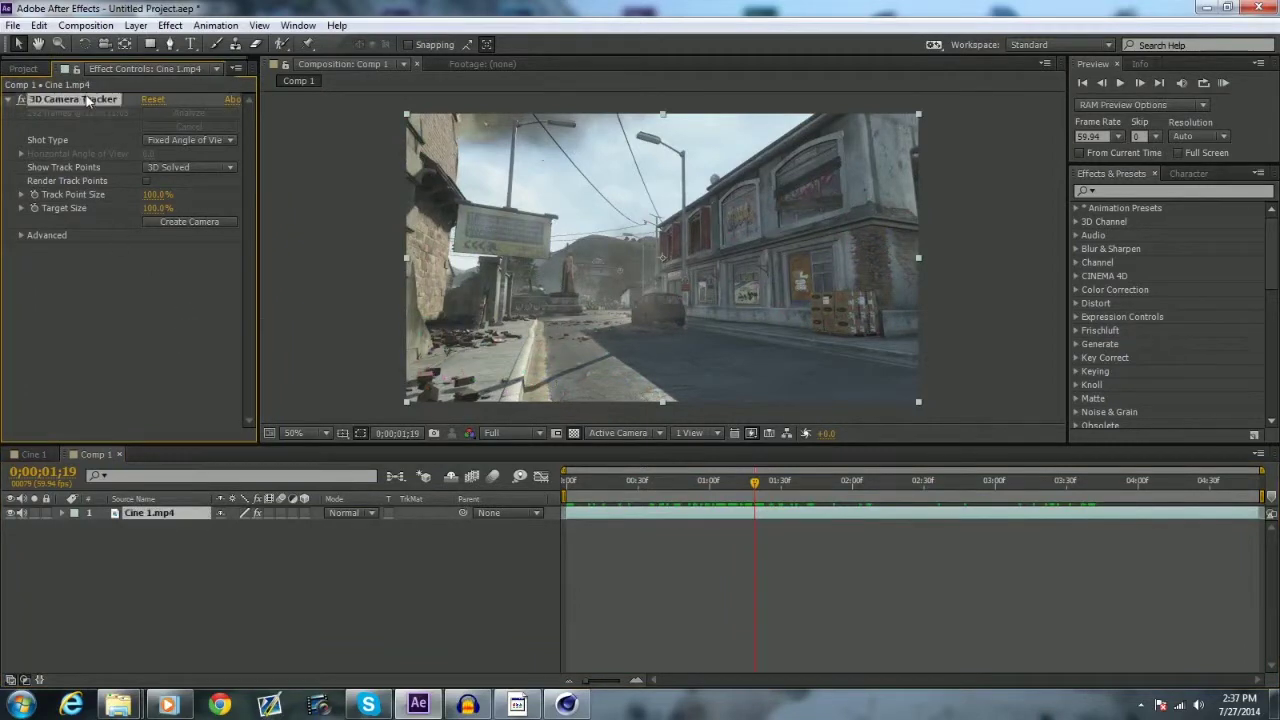
right_click(603, 345)
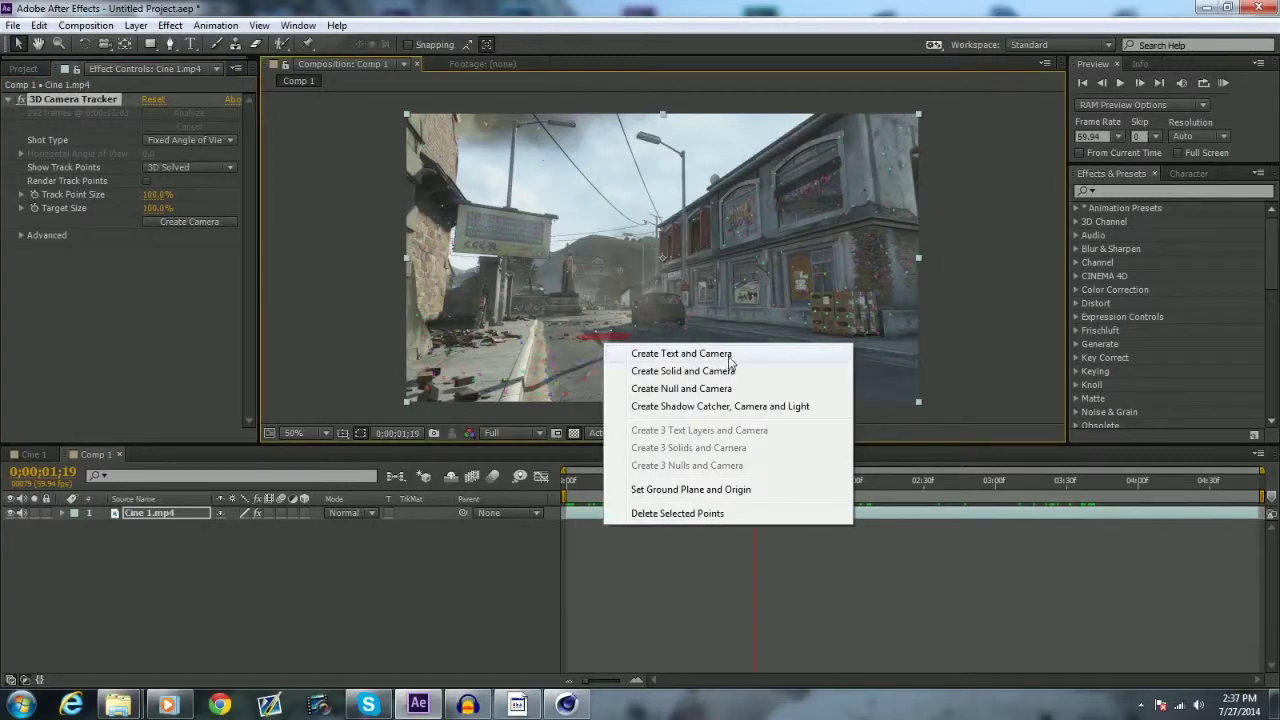
left_click(700, 389)
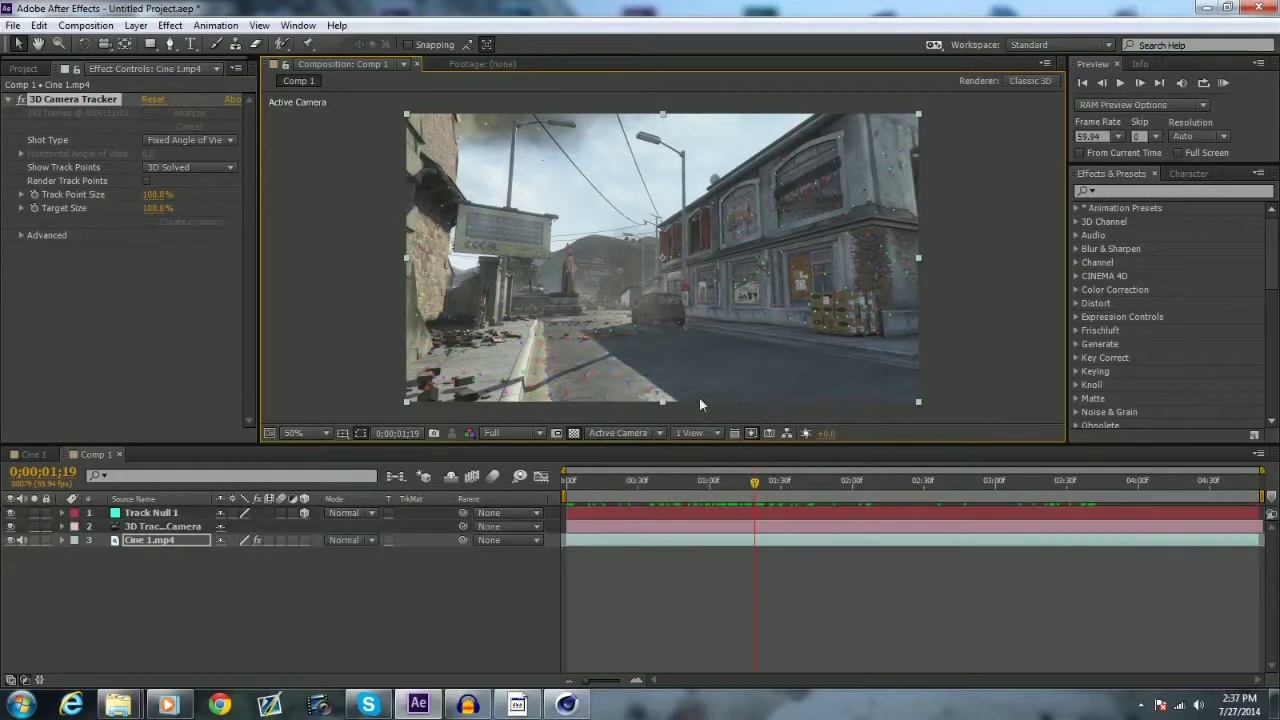
left_click(335, 598)
left_click_drag(715, 479, 462, 528)
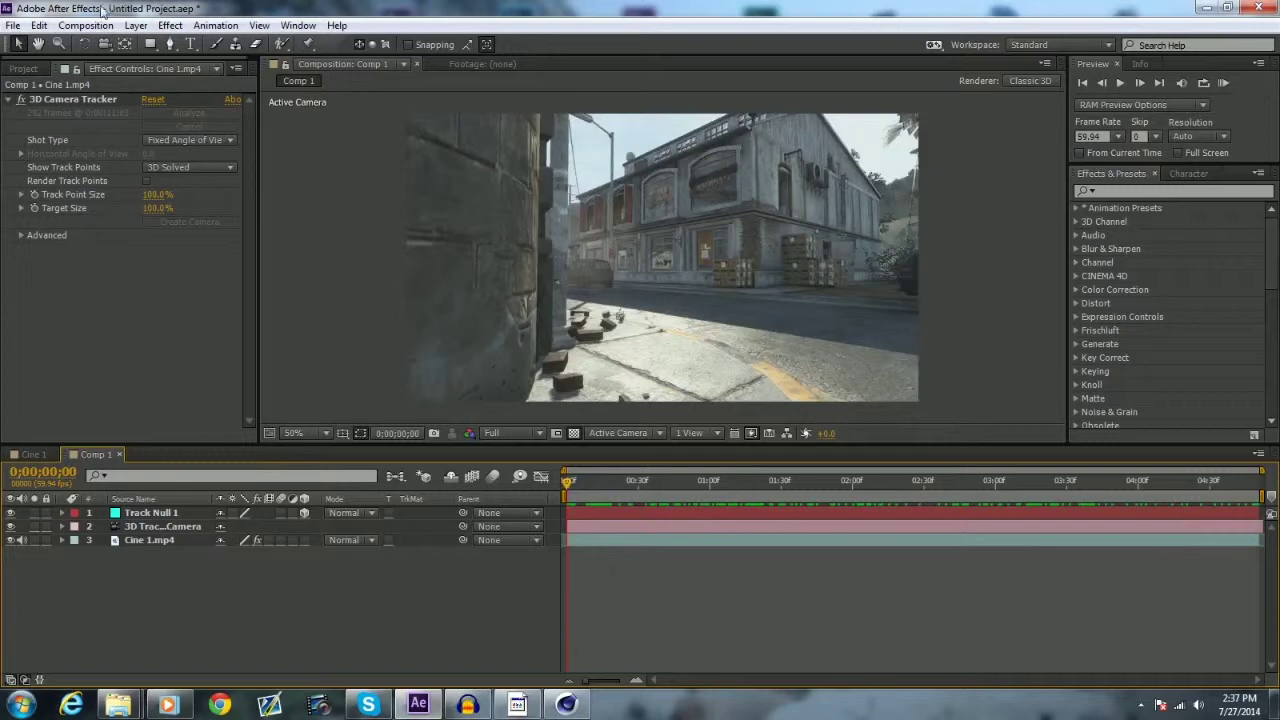
Start a MAXON CINEMA 4D export of the composition and name the file Track Tutorial.
left_click(12, 26)
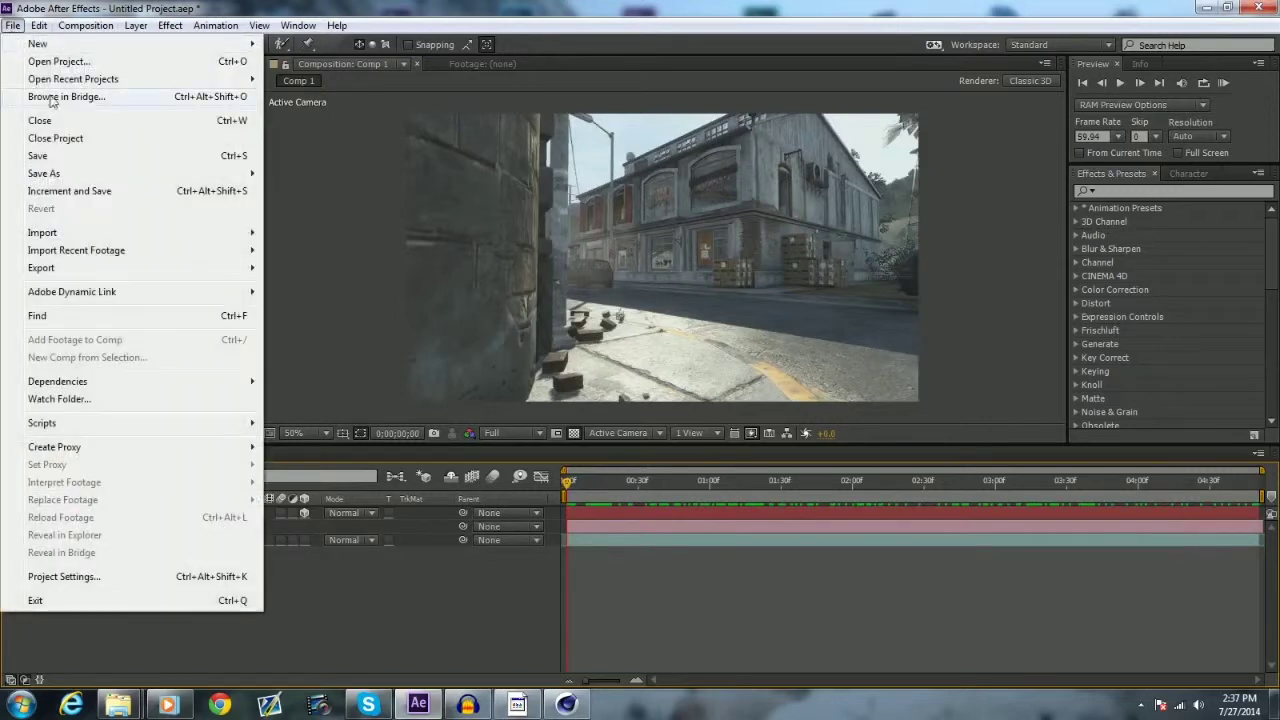
mouse_move(60, 268)
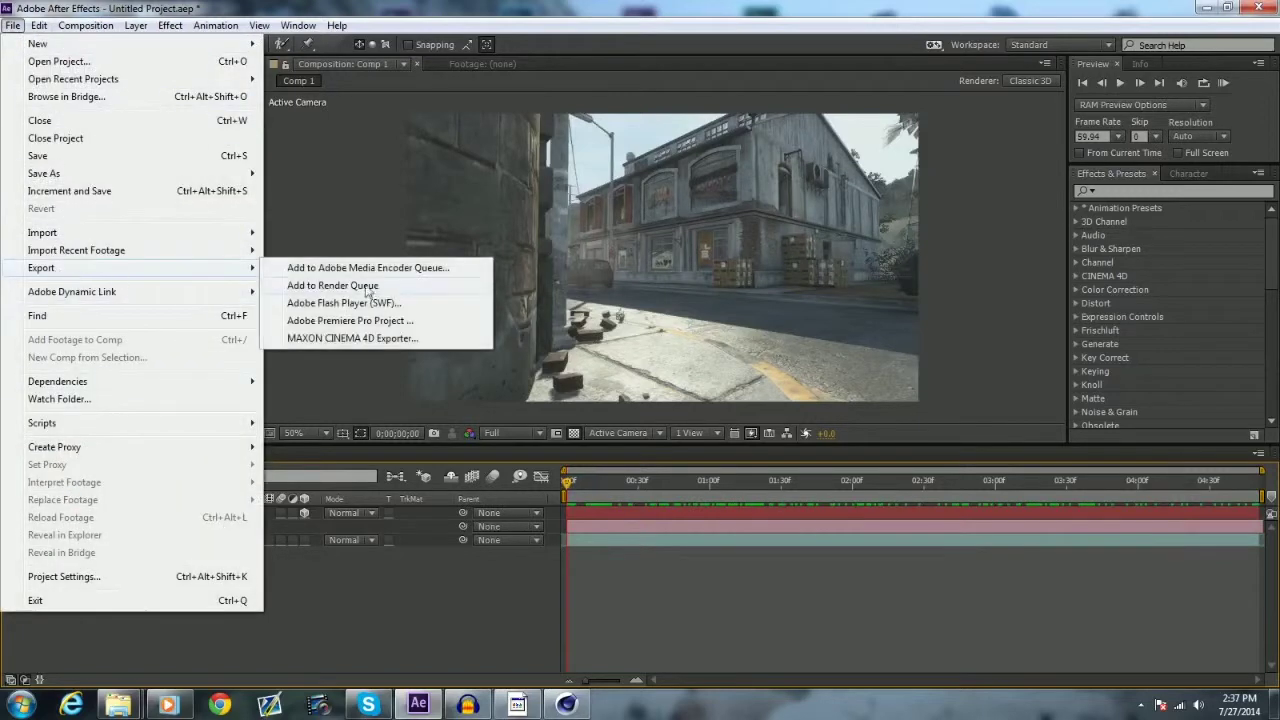
left_click(370, 340)
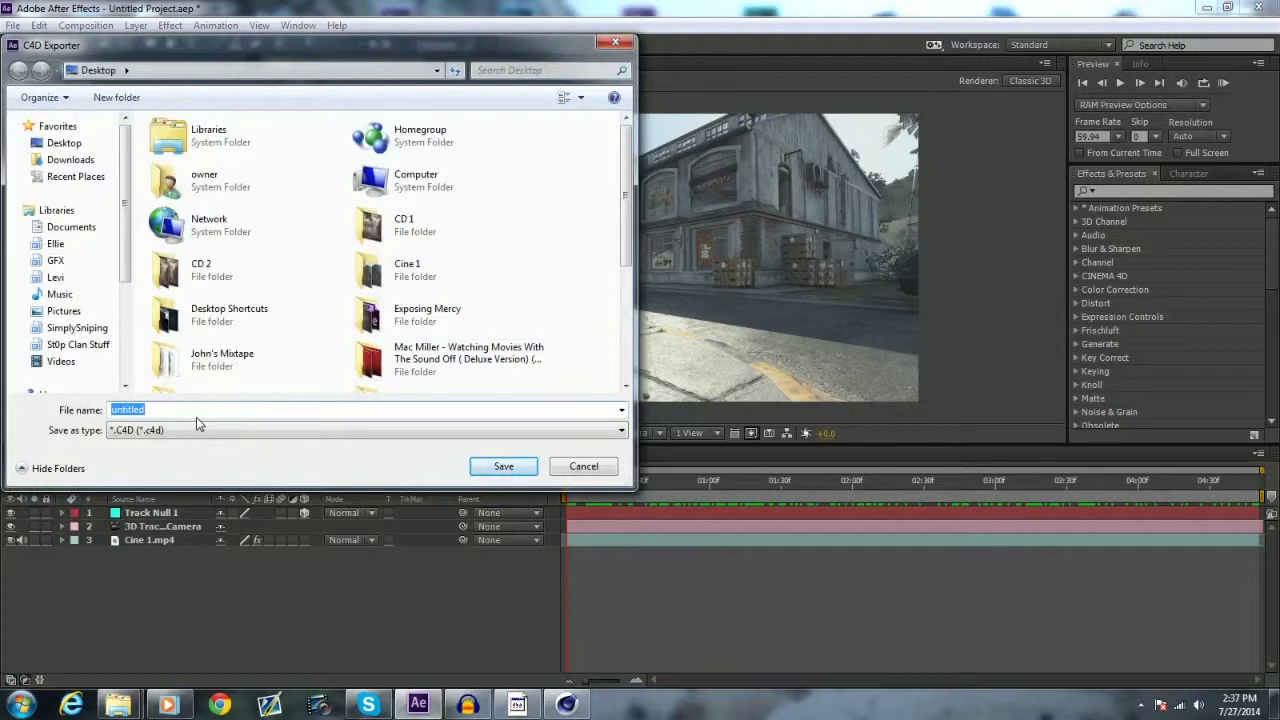
type("Track Tutorial")
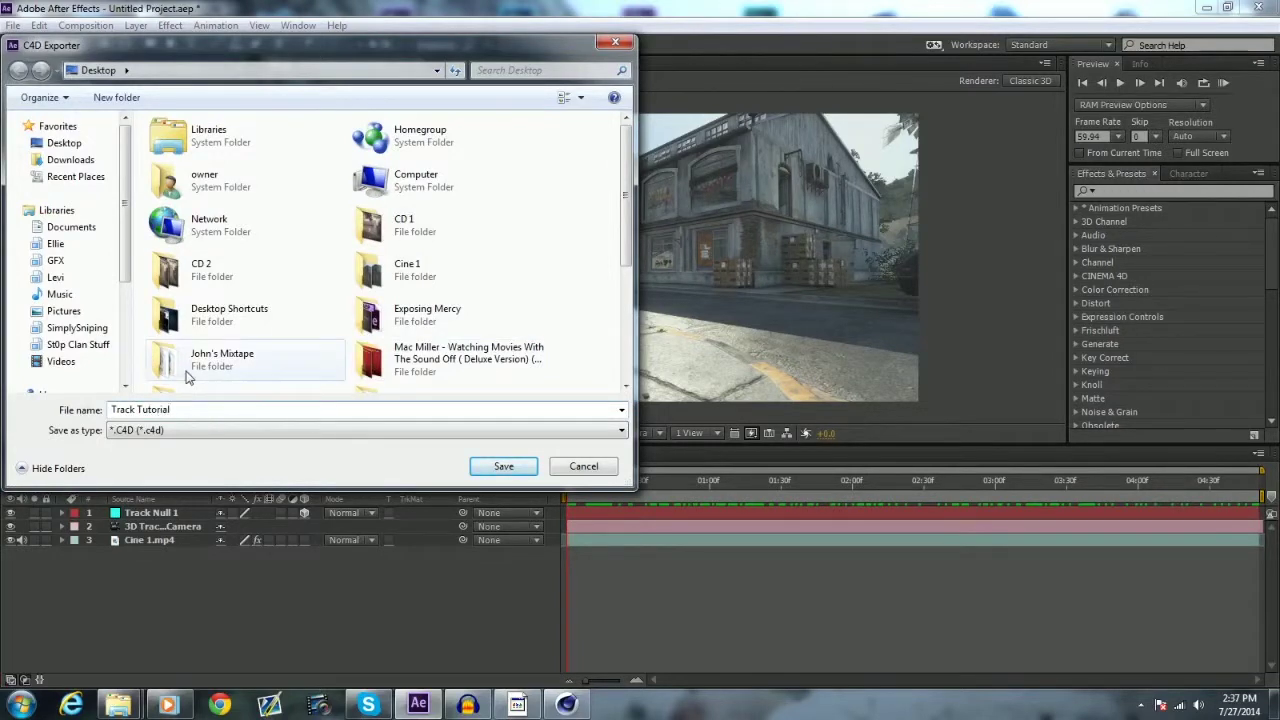
Create a folder named Tutorial on the Desktop and save the C4D export in it.
left_click(118, 97)
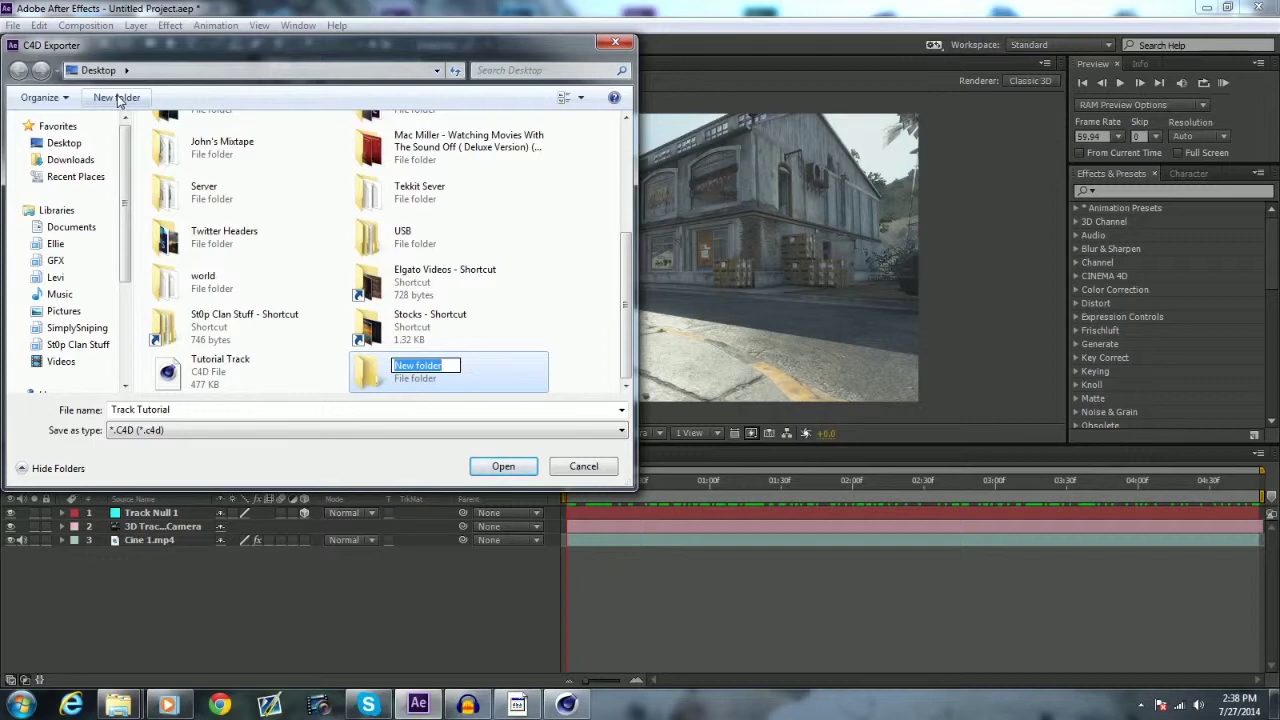
type("Tutorial")
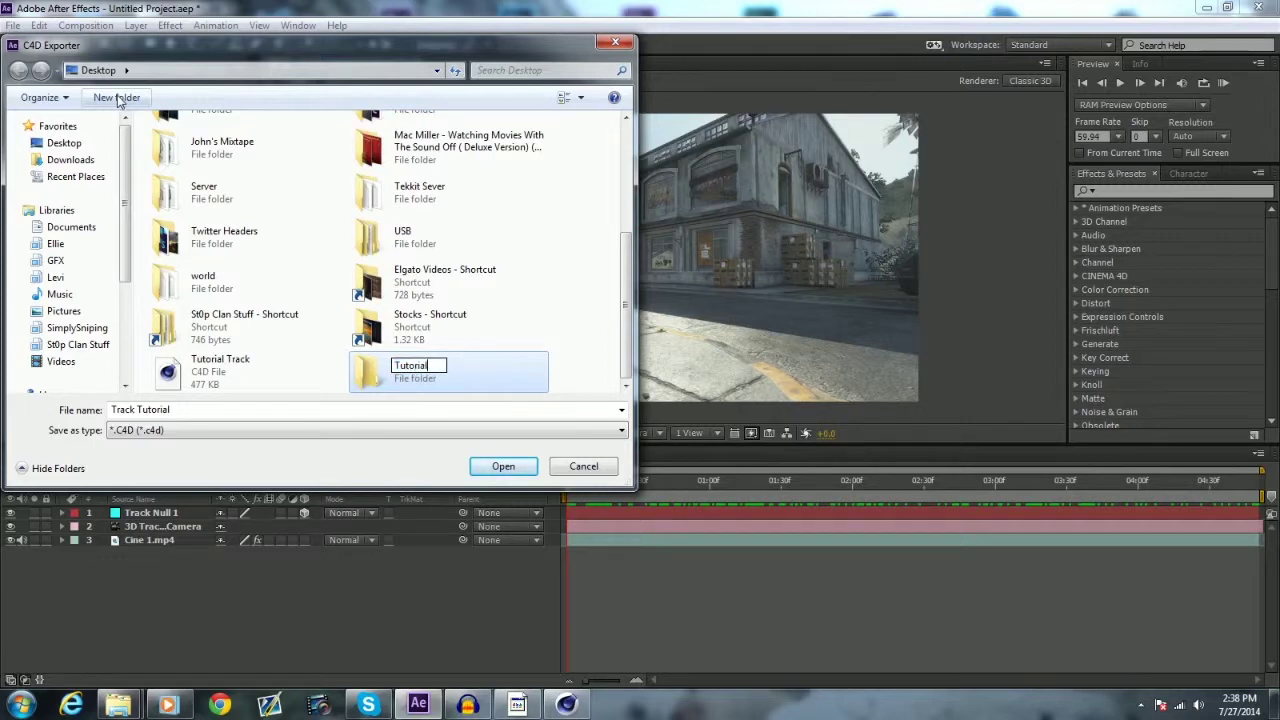
key("Return")
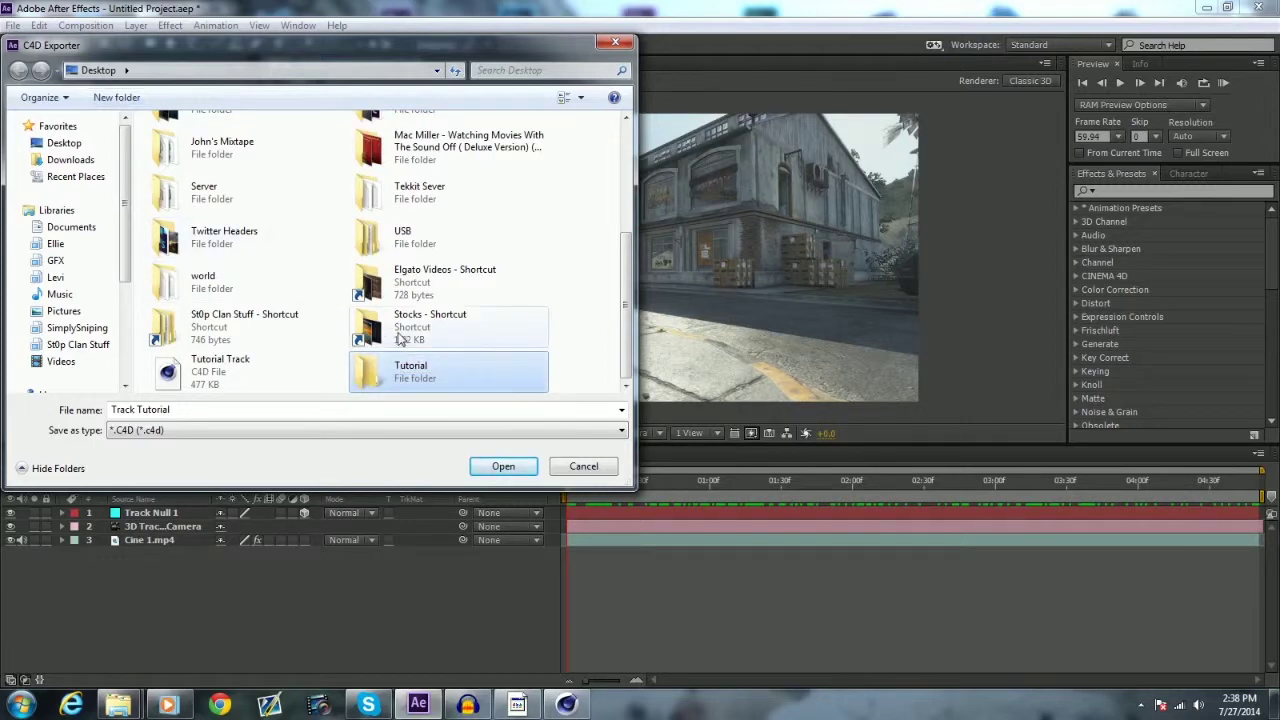
double_click(423, 367)
left_click(495, 469)
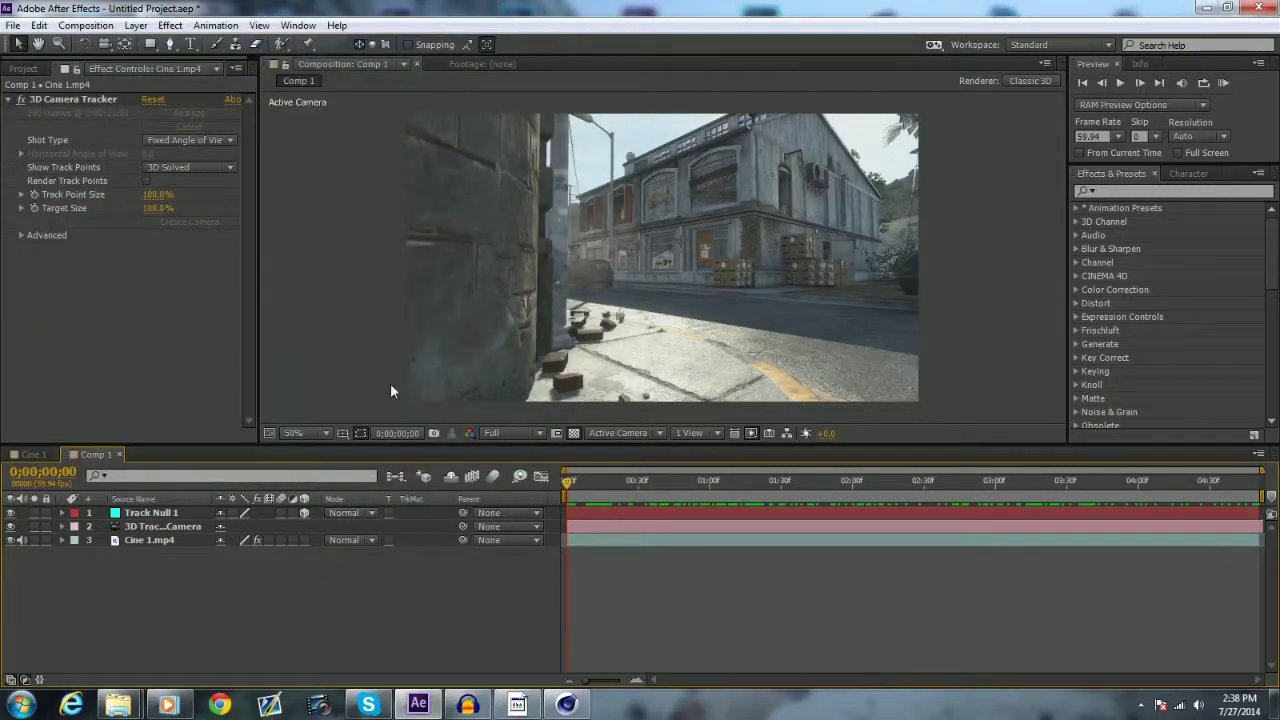
Add Comp 1 to the render queue and set its output format to JPEG Sequence.
left_click(86, 26)
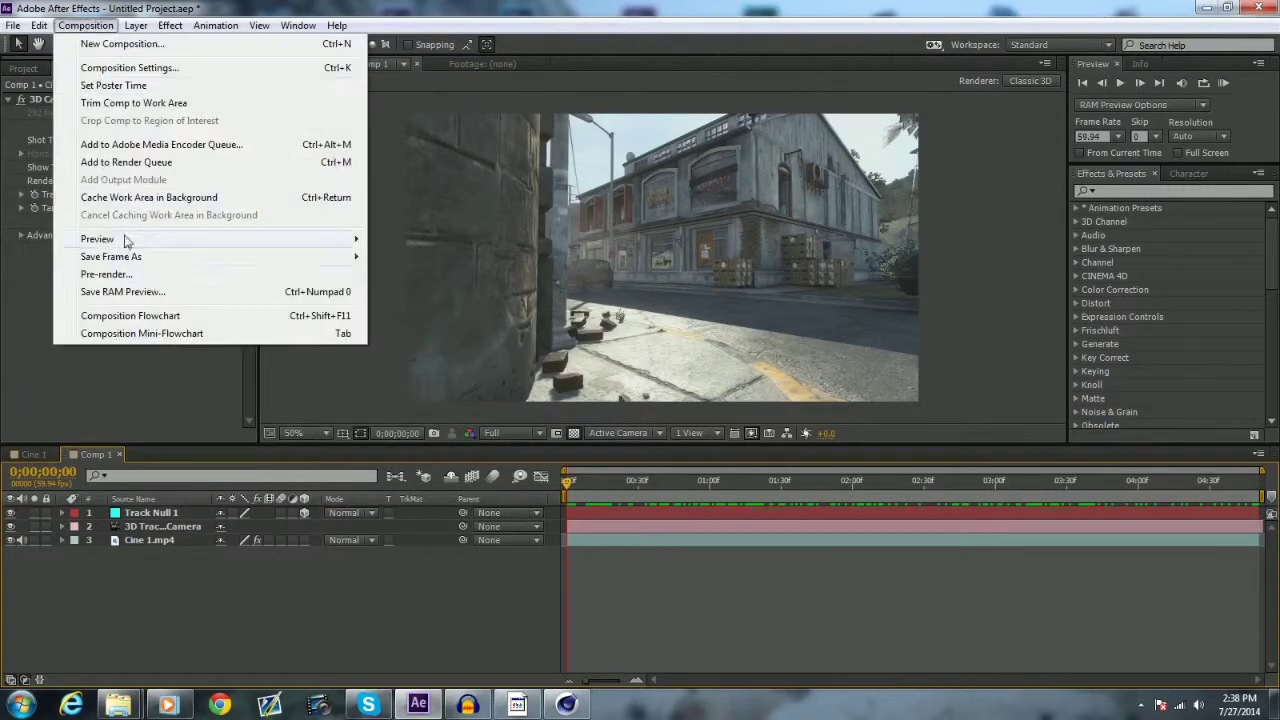
left_click(125, 162)
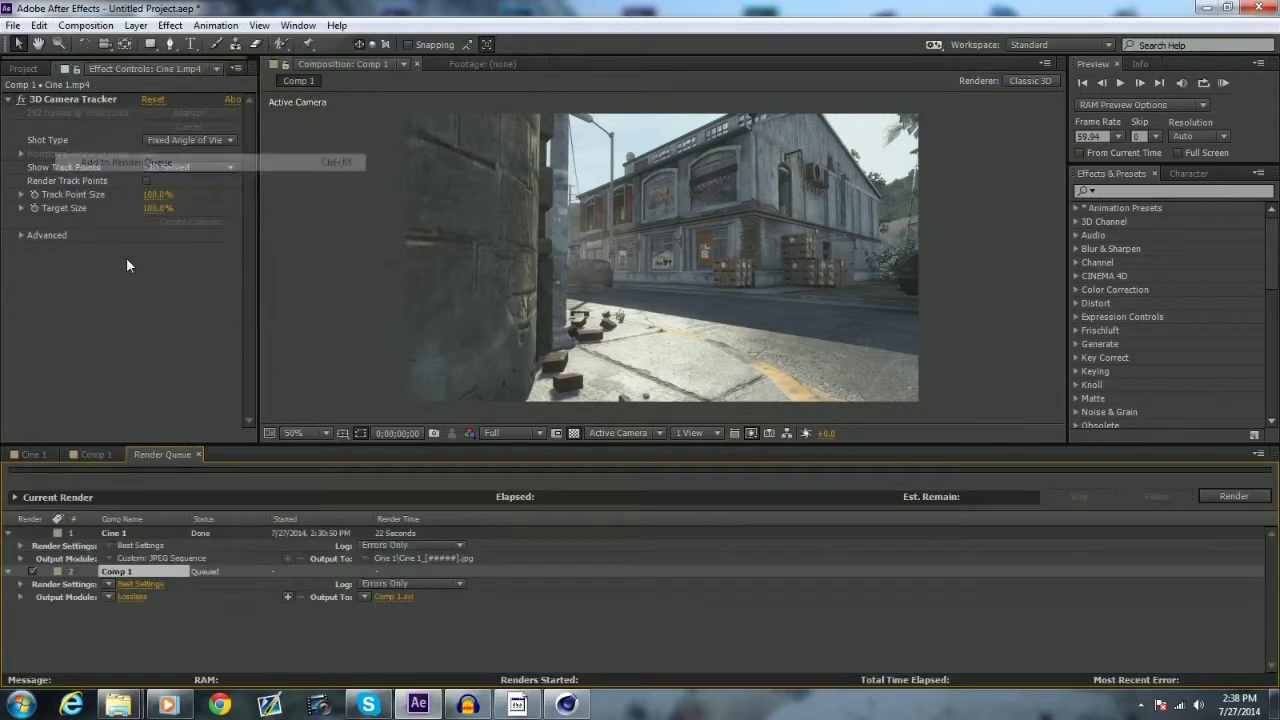
left_click(133, 598)
left_click(620, 173)
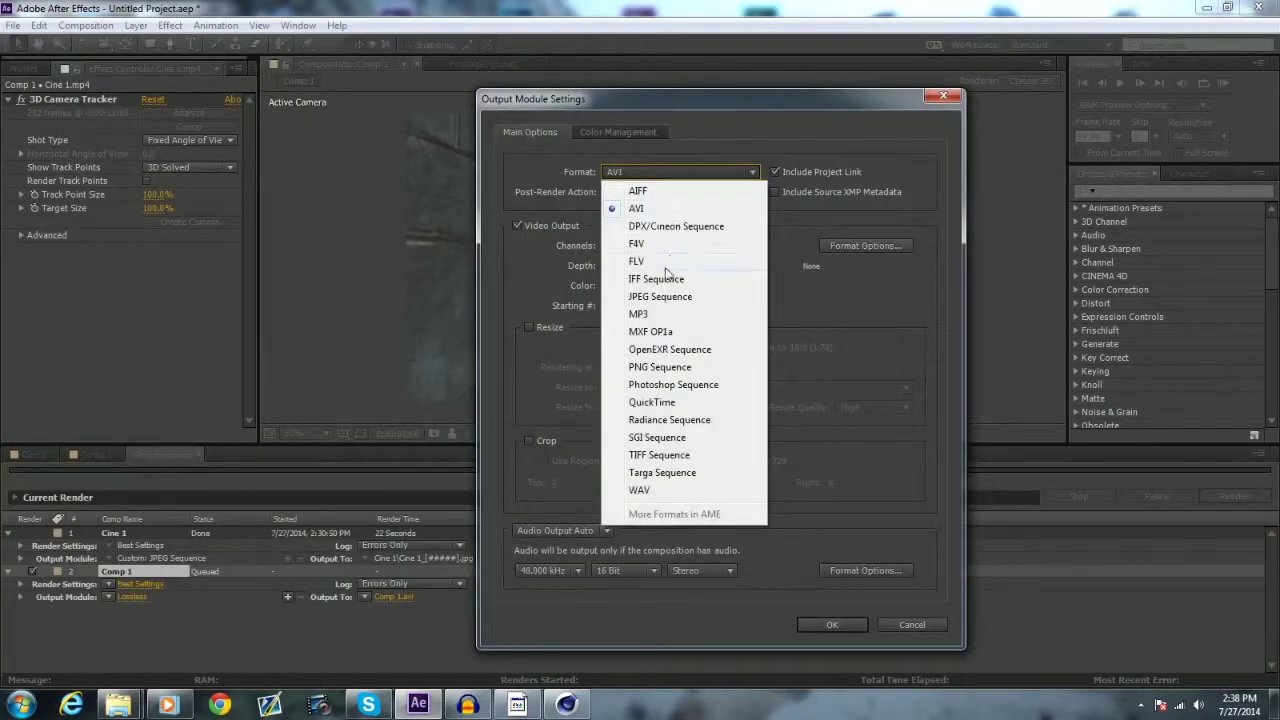
left_click(648, 297)
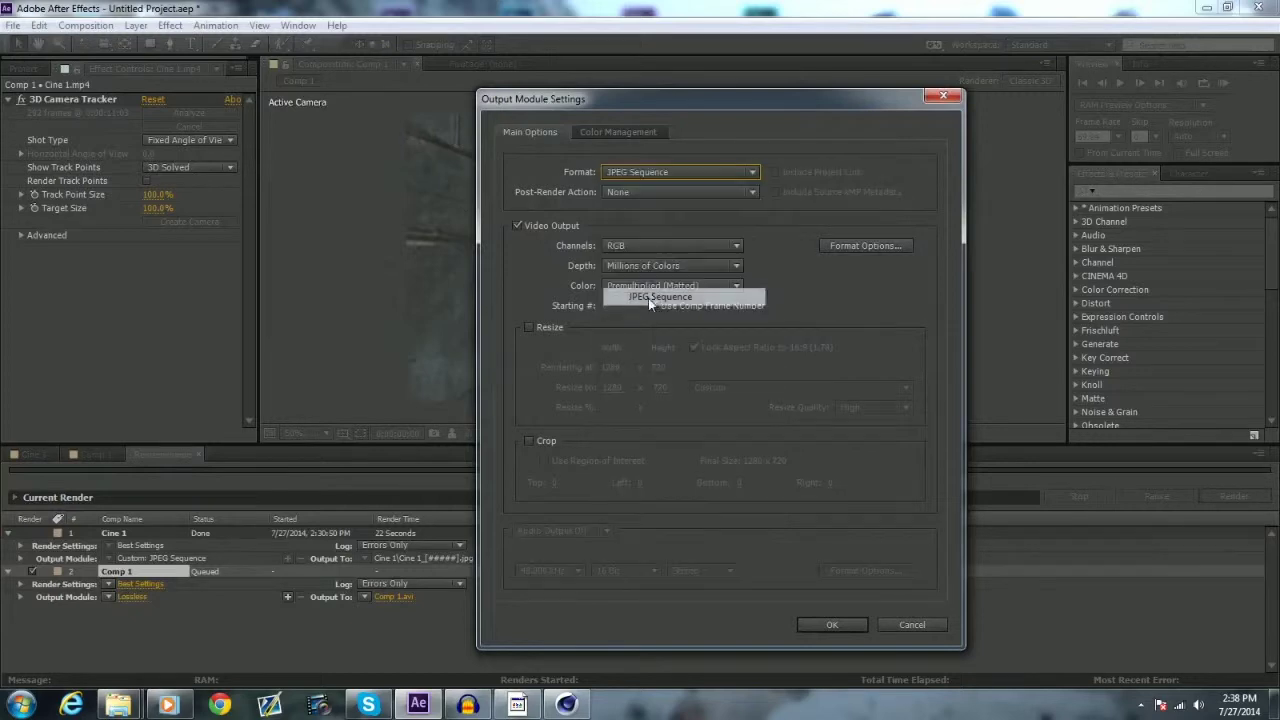
left_click(829, 625)
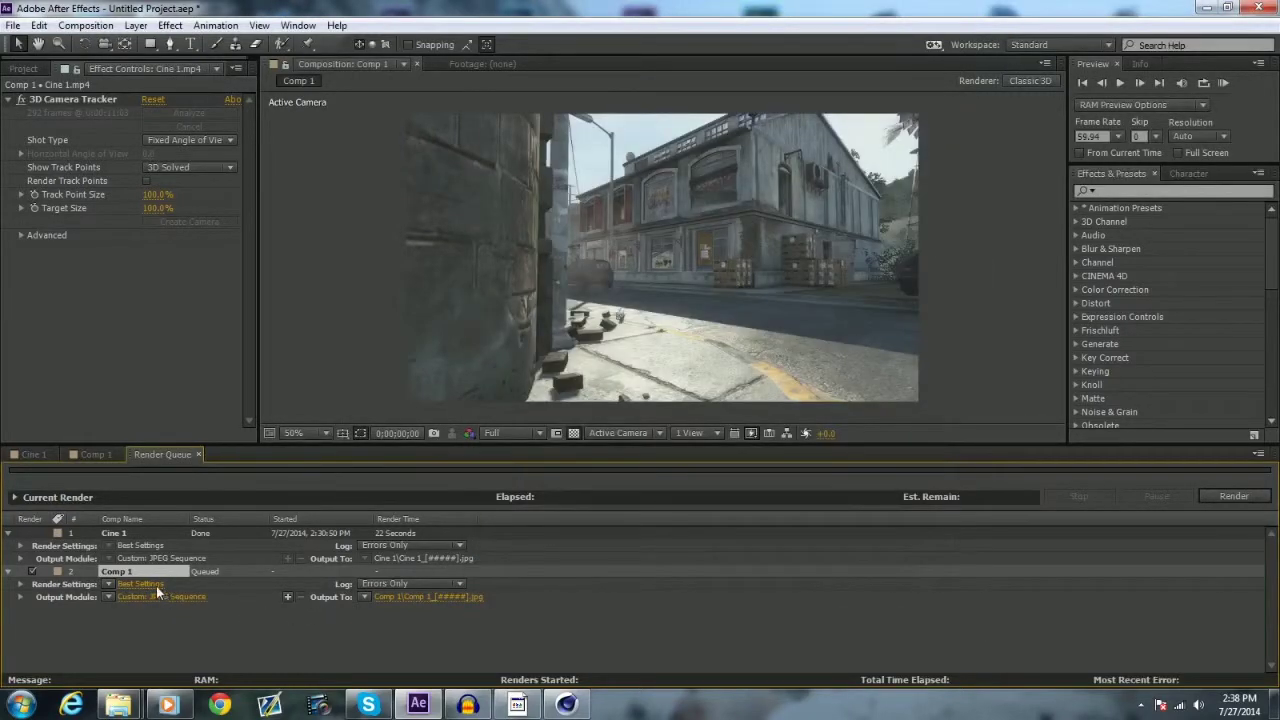
Name Comp 1's output files Tutorial_[#####] and set their subfolder to Material Animation.
left_click(410, 597)
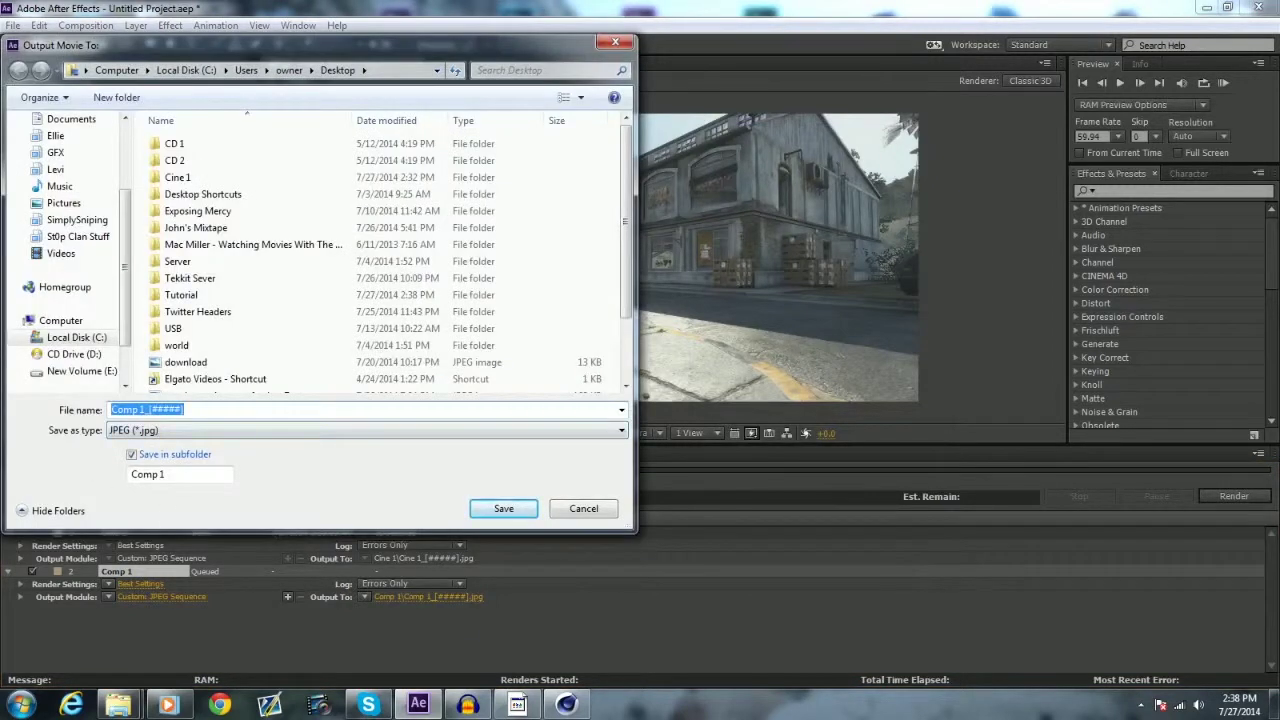
left_click_drag(144, 409, 116, 409)
key("shift+End")
key("End")
left_click_drag(146, 409, 111, 409)
type("Tutorial")
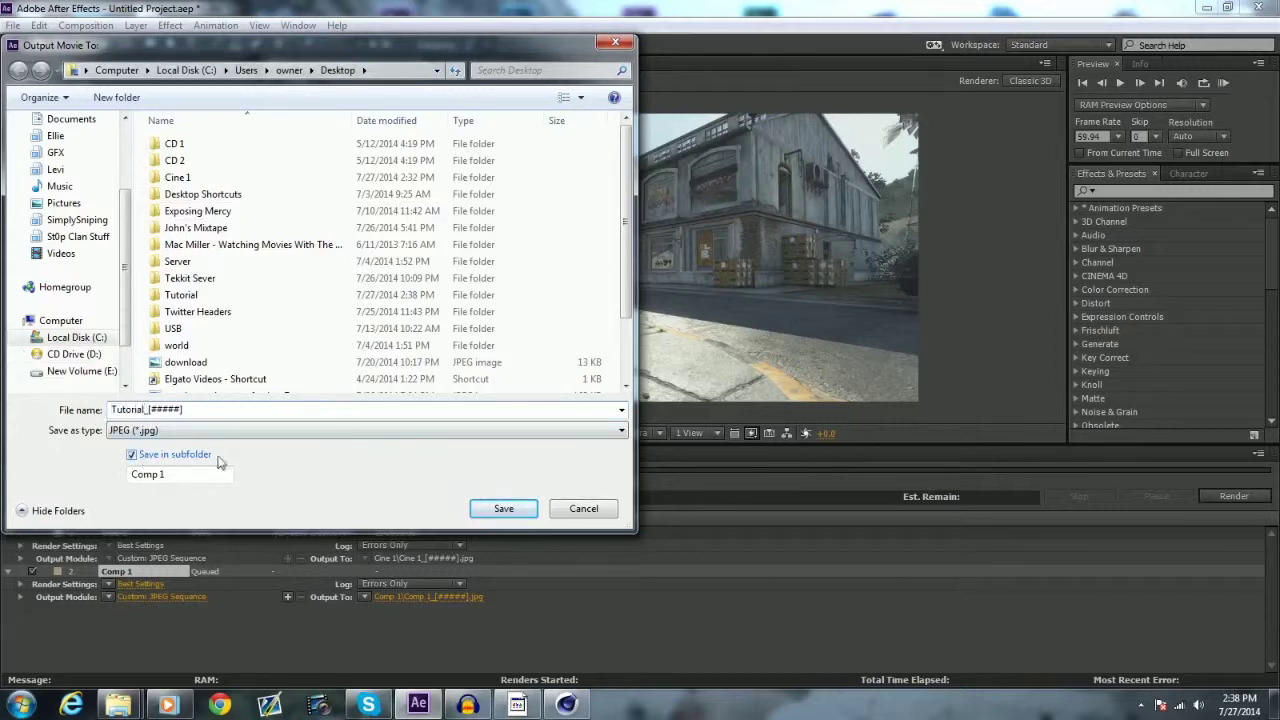
left_click_drag(200, 474, 130, 474)
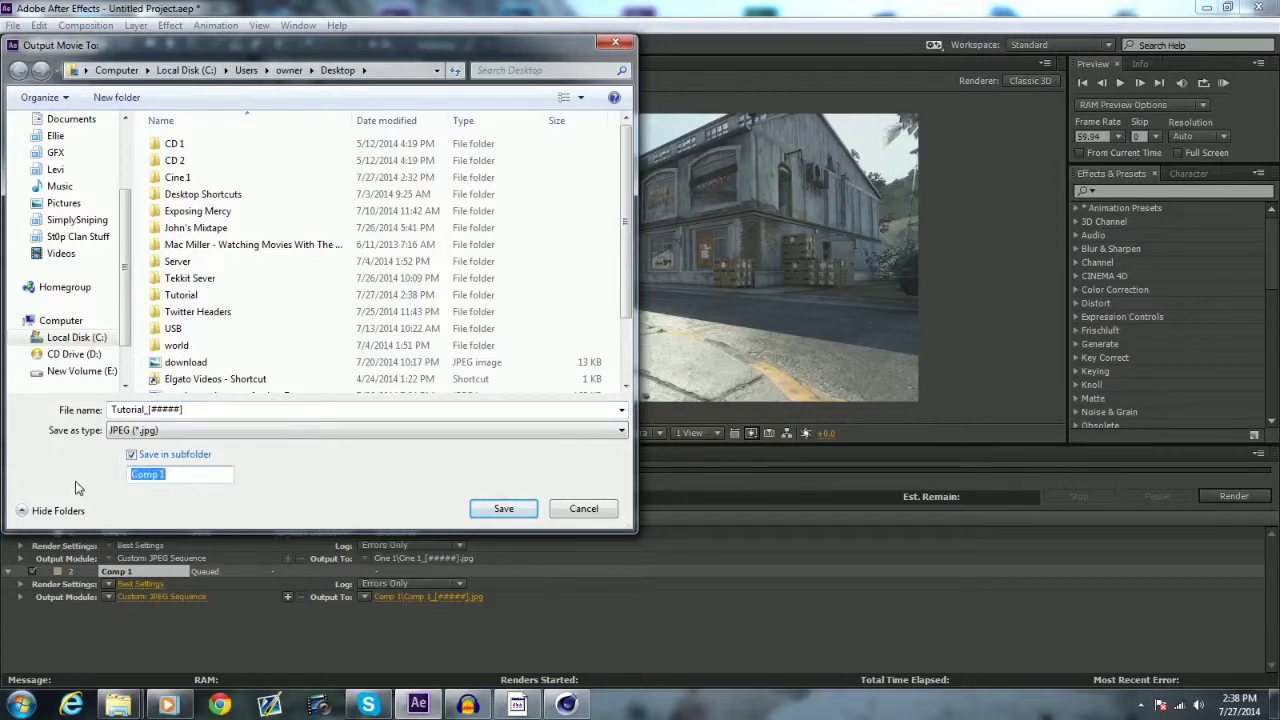
type("Material Animaito")
key("BackSpace")
type("ation")
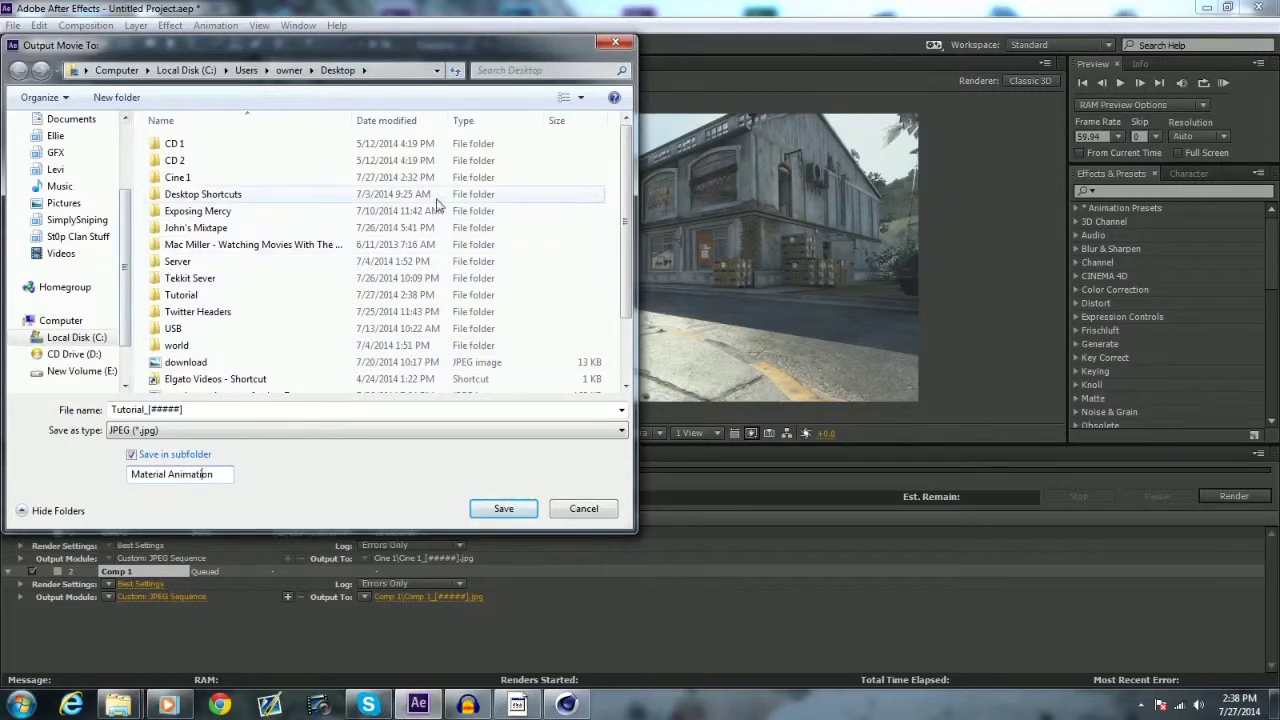
Save the output location in the Desktop's Tutorial folder and render Comp 1.
mouse_move(625, 182)
left_mouse_down()
mouse_move(628, 240)
mouse_move(628, 185)
left_mouse_up()
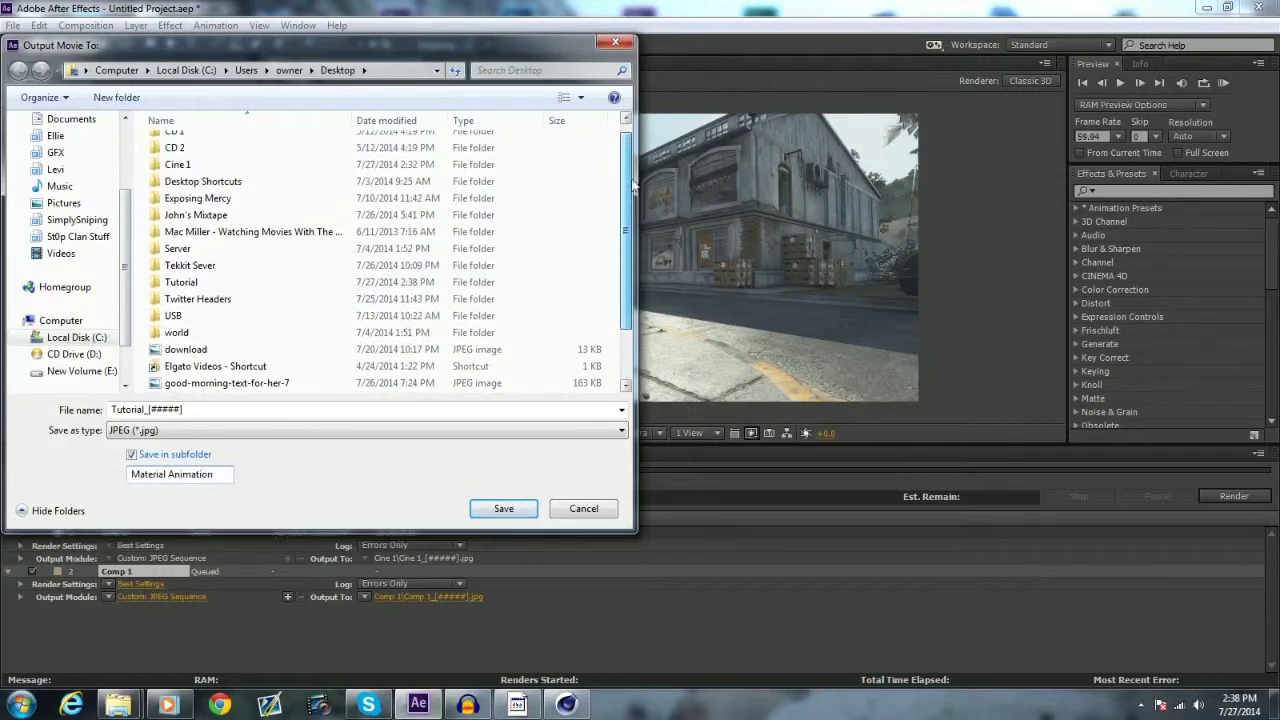
double_click(204, 283)
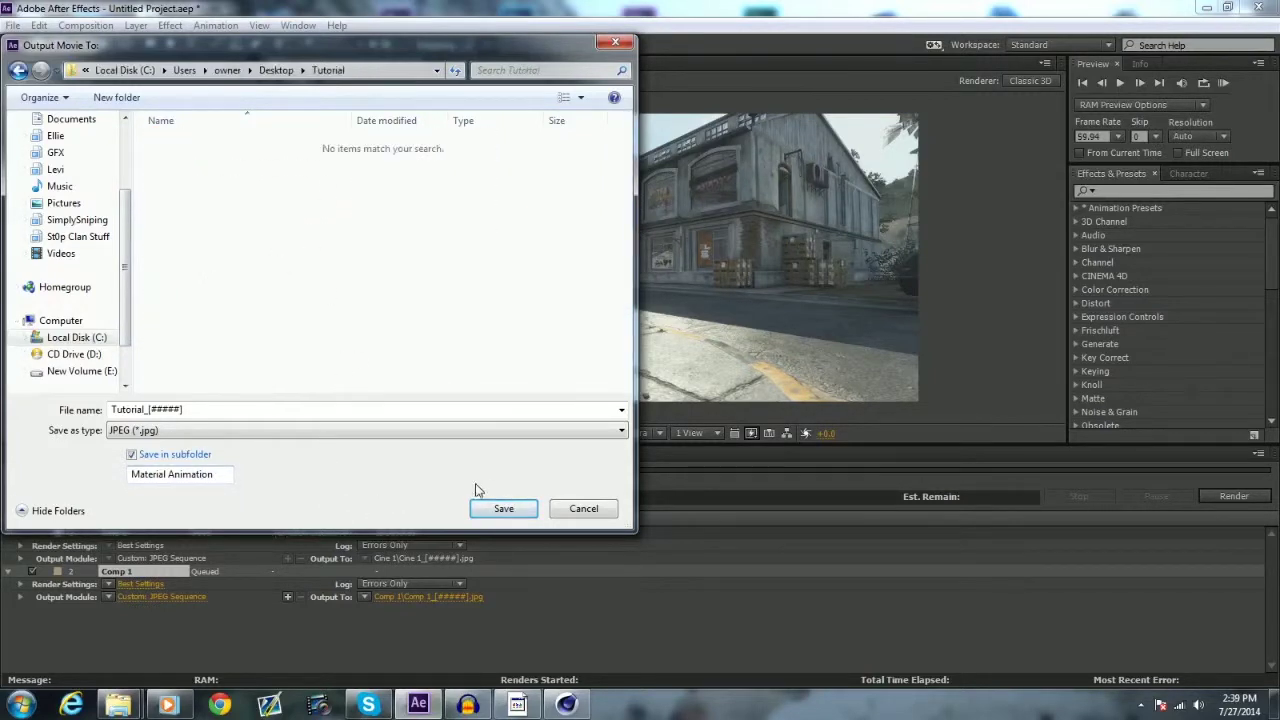
left_click(502, 508)
left_click(1236, 496)
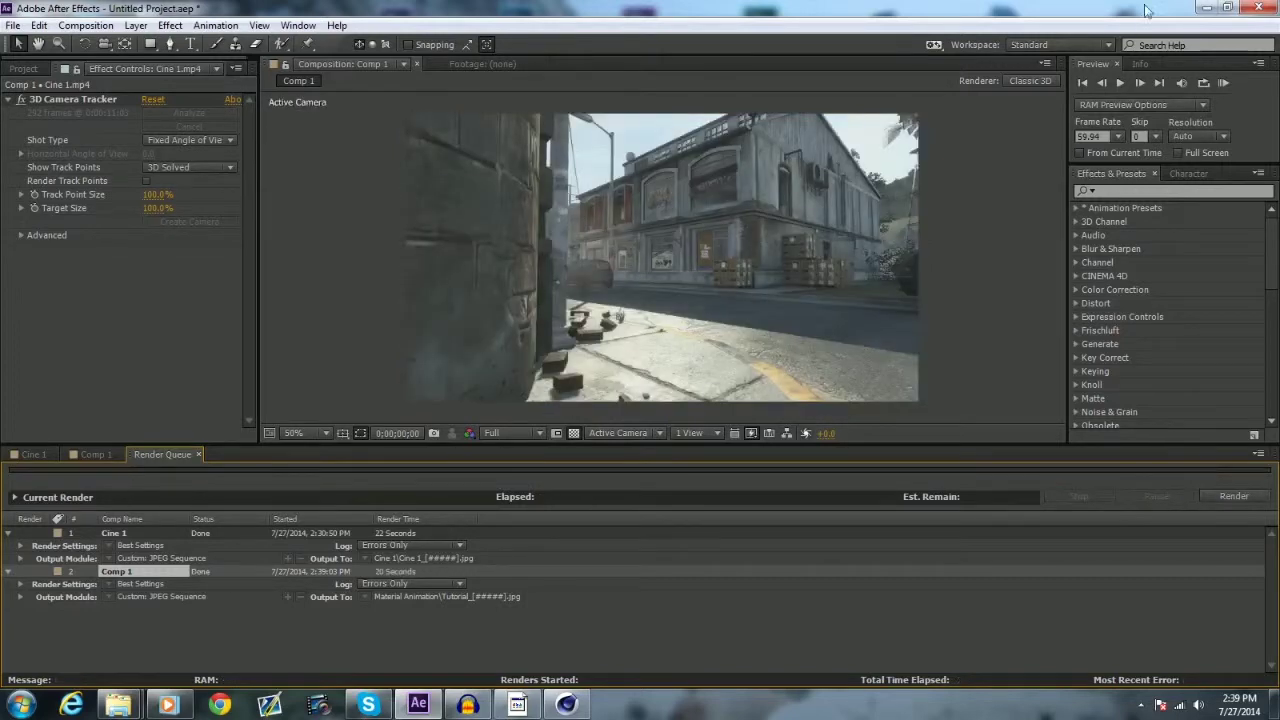
Minimise After Effects and quit the already open Cinema 4D project without saving its changes.
left_click(1206, 7)
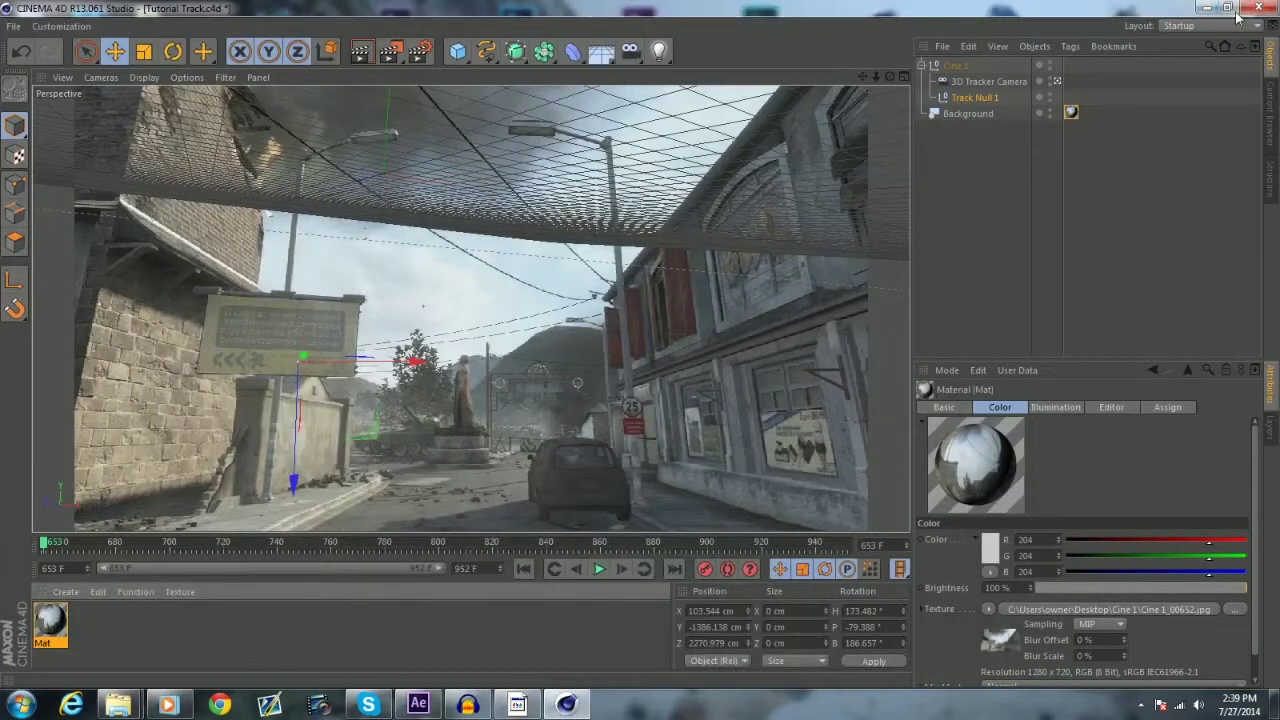
left_click(1256, 8)
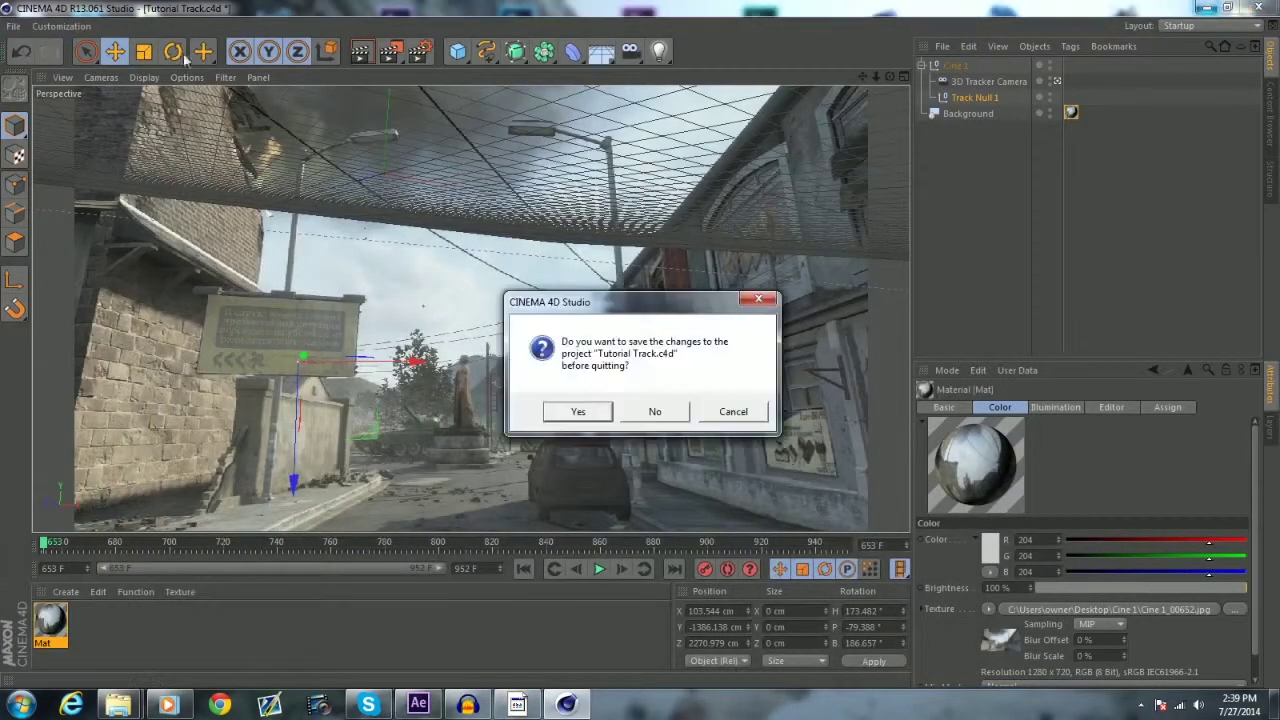
left_click(655, 411)
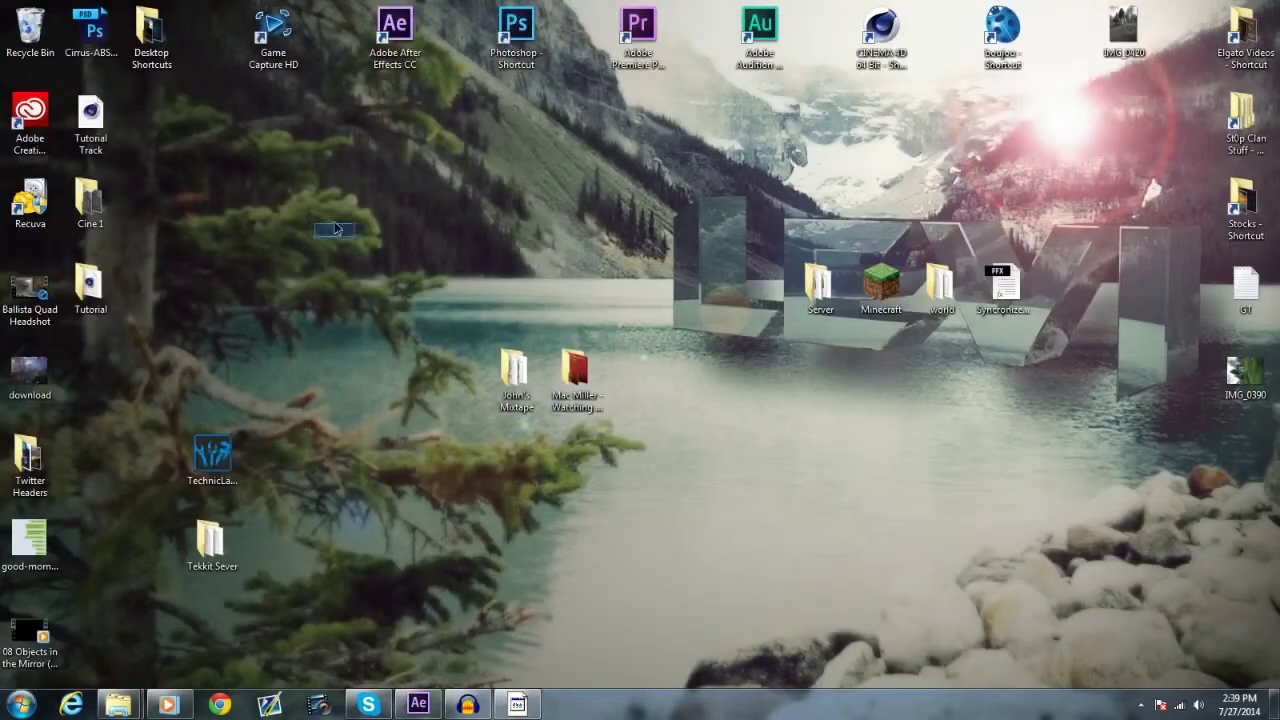
Open the Track Tutorial C4D file from the Desktop's Tutorial folder in Cinema 4D, skipping the plugin registration.
double_click(87, 285)
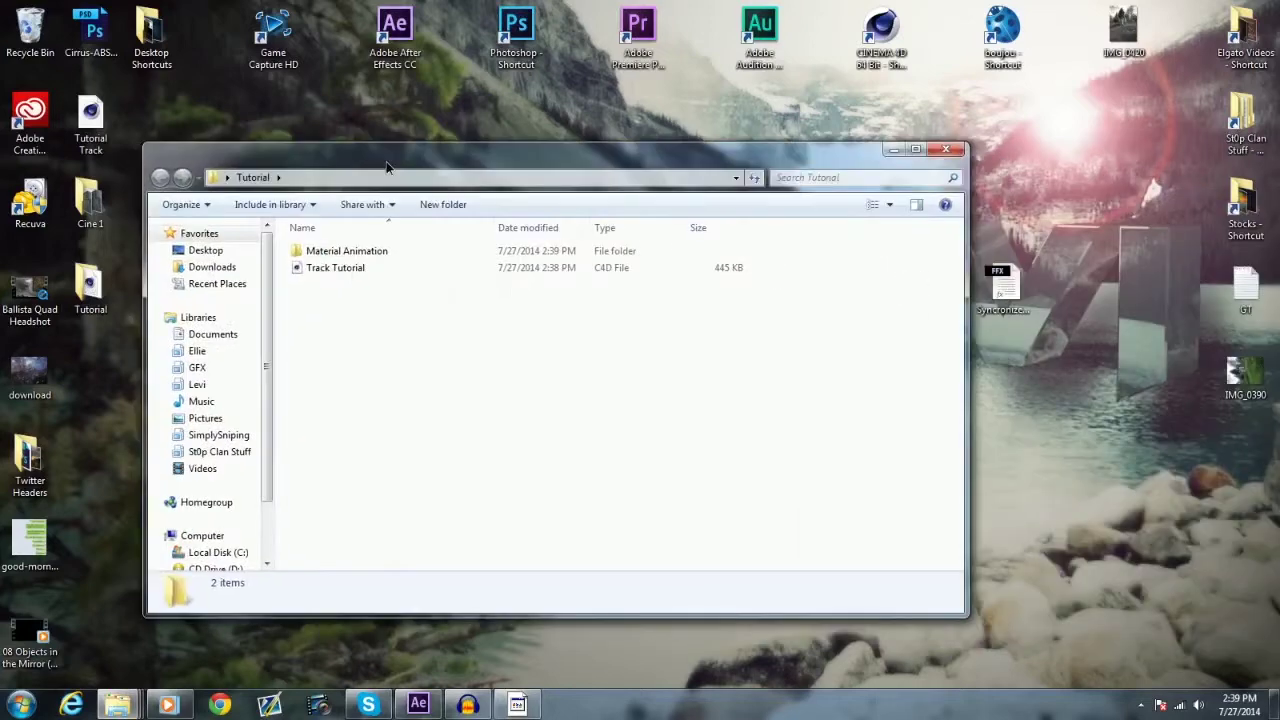
left_click(395, 250)
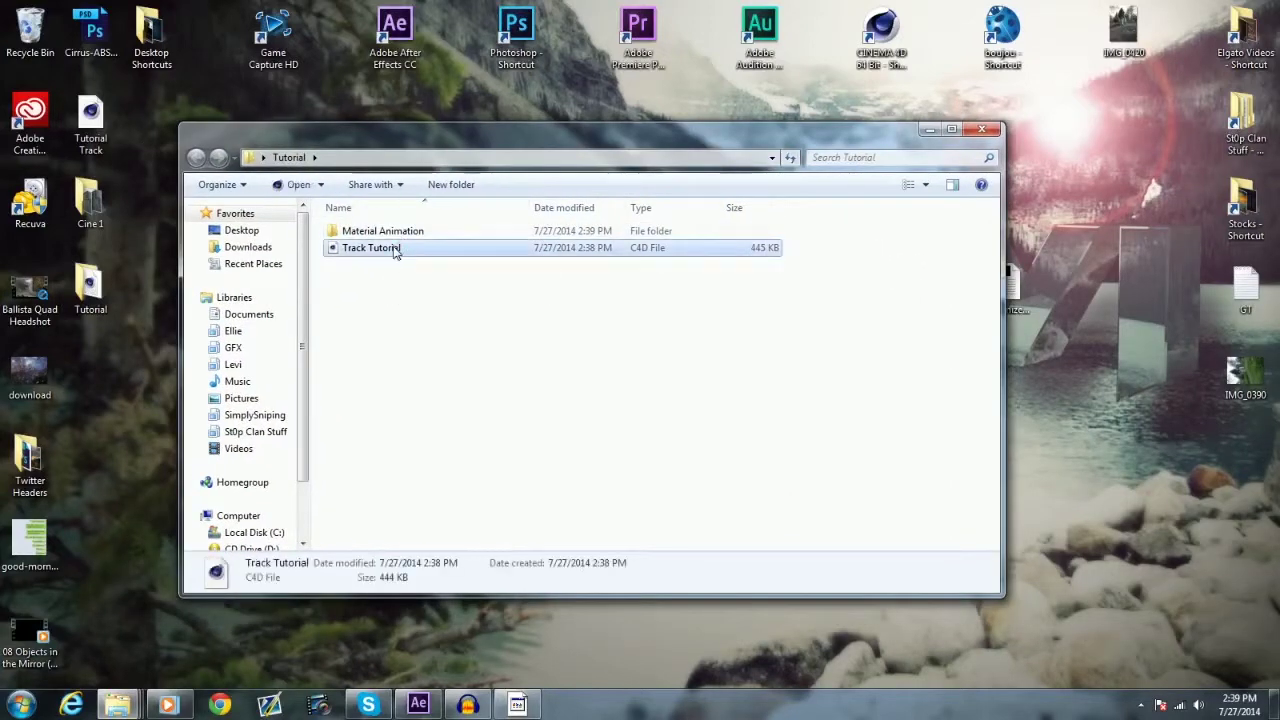
double_click(395, 250)
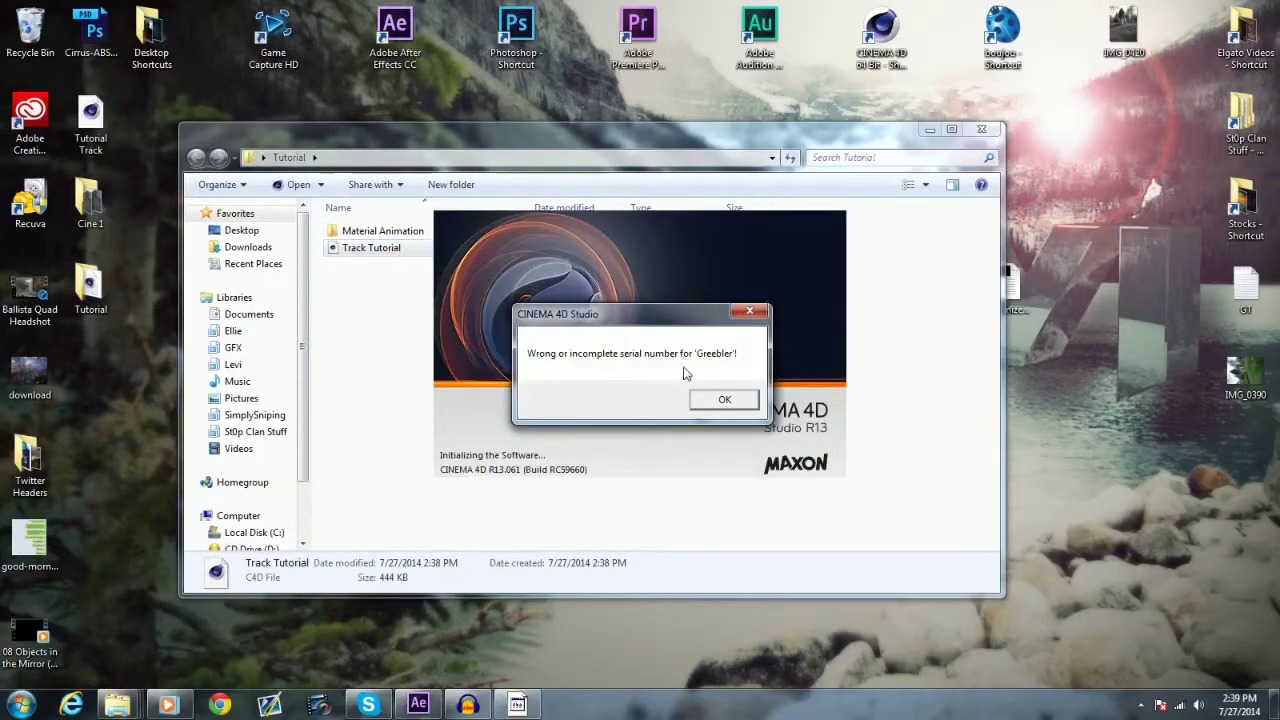
left_click(722, 398)
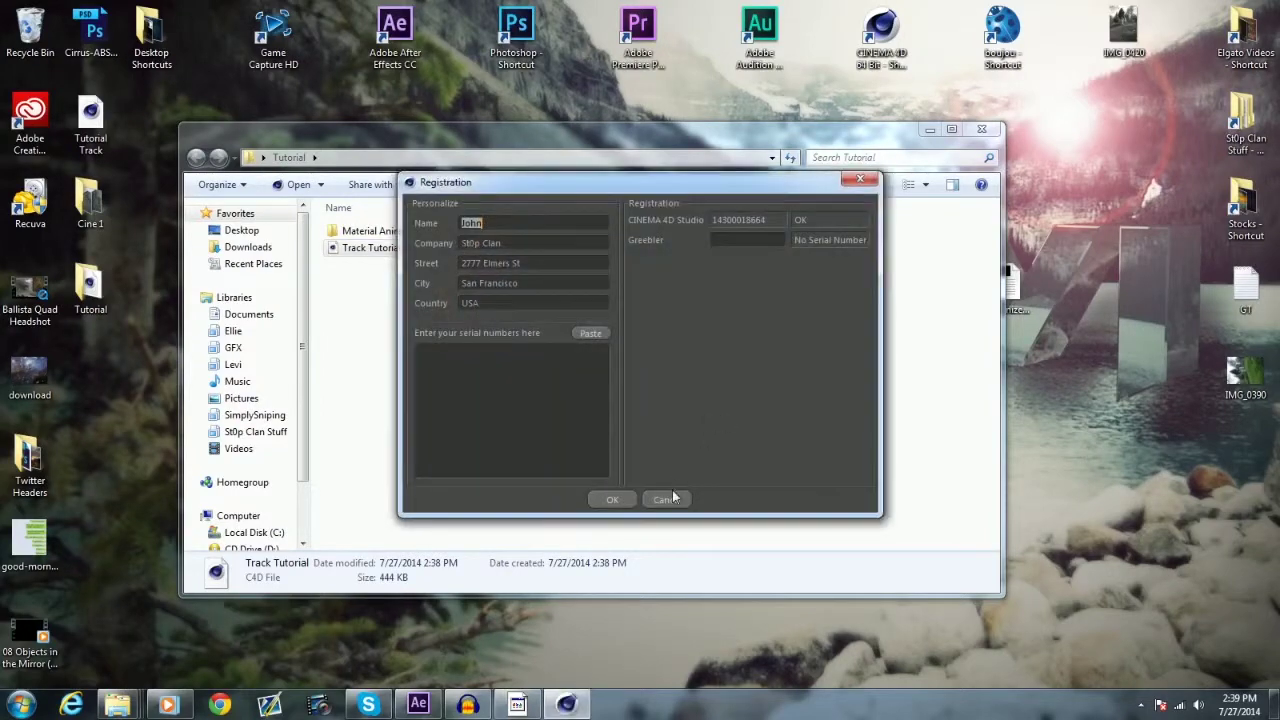
left_click(674, 495)
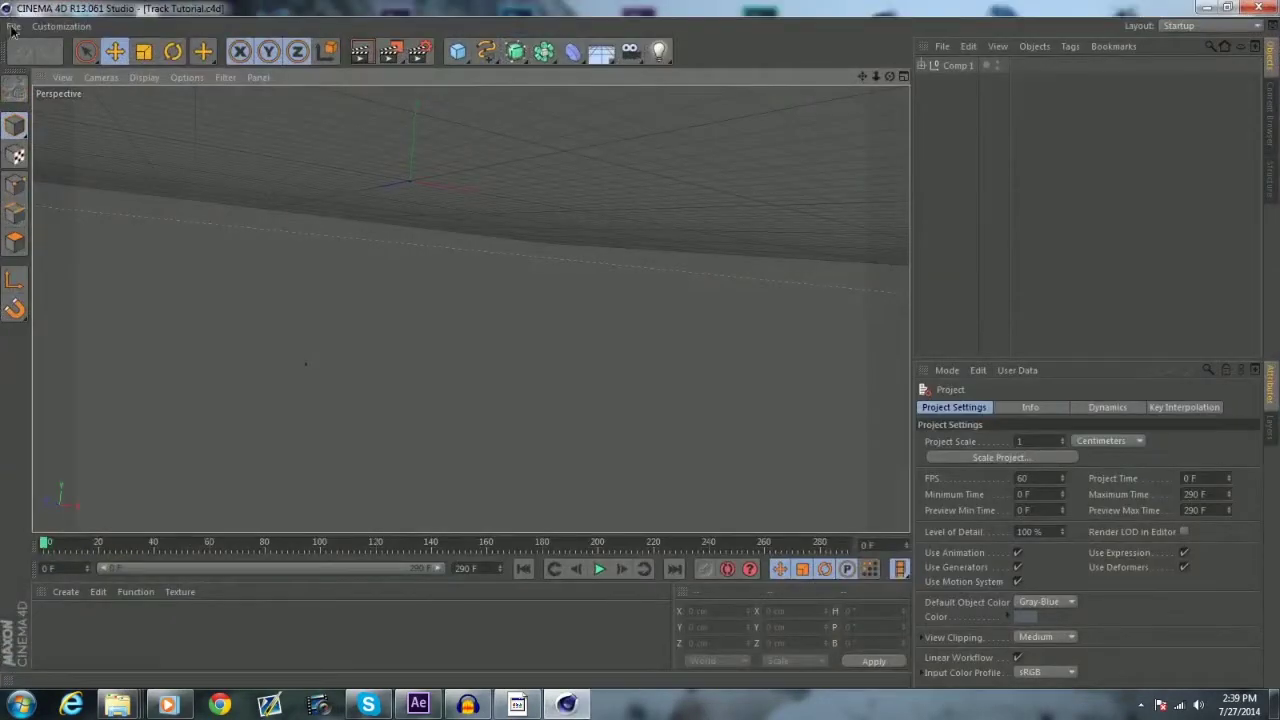
Switch the Cinema 4D interface to the Standard layout.
left_click(15, 88)
left_click(100, 272)
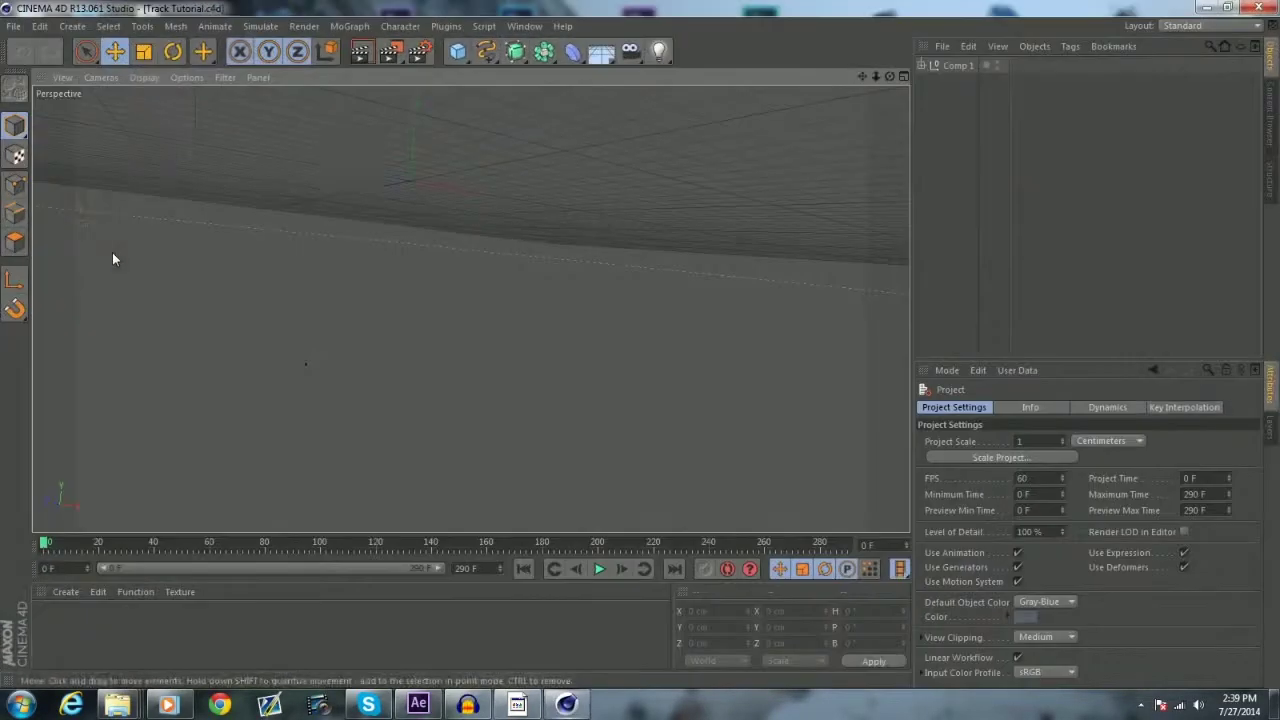
left_click(14, 26)
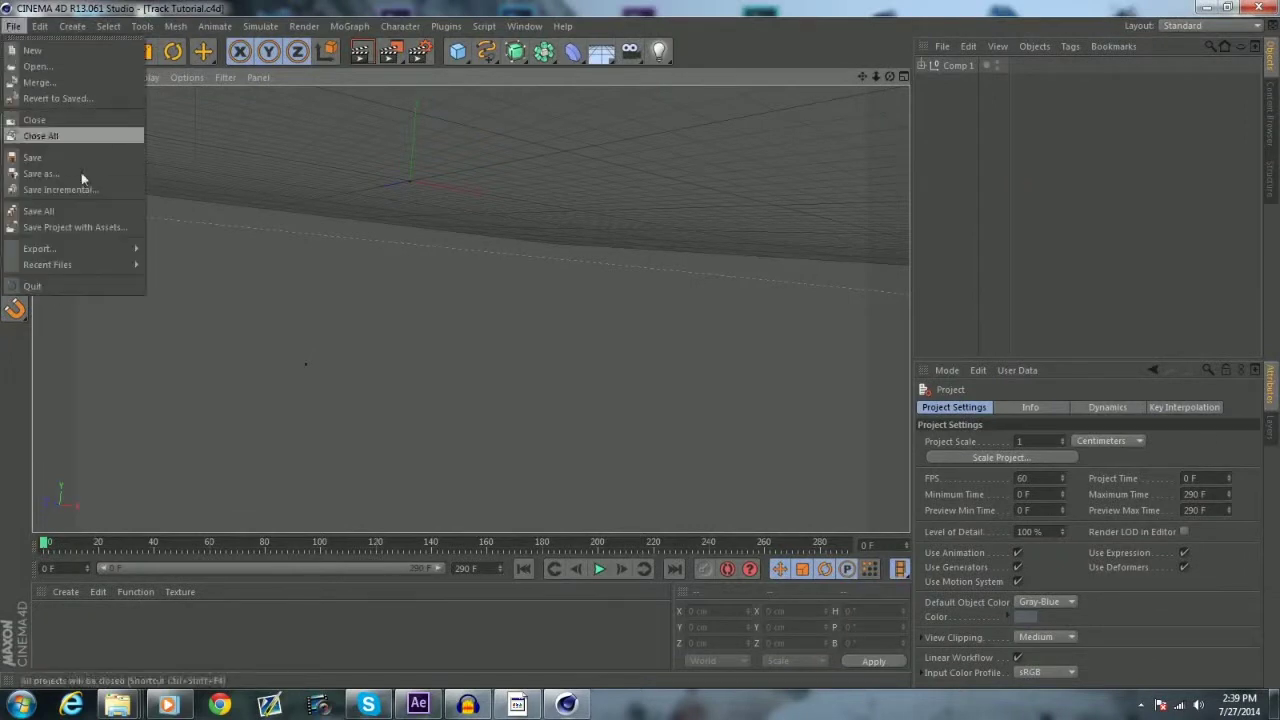
left_click(524, 26)
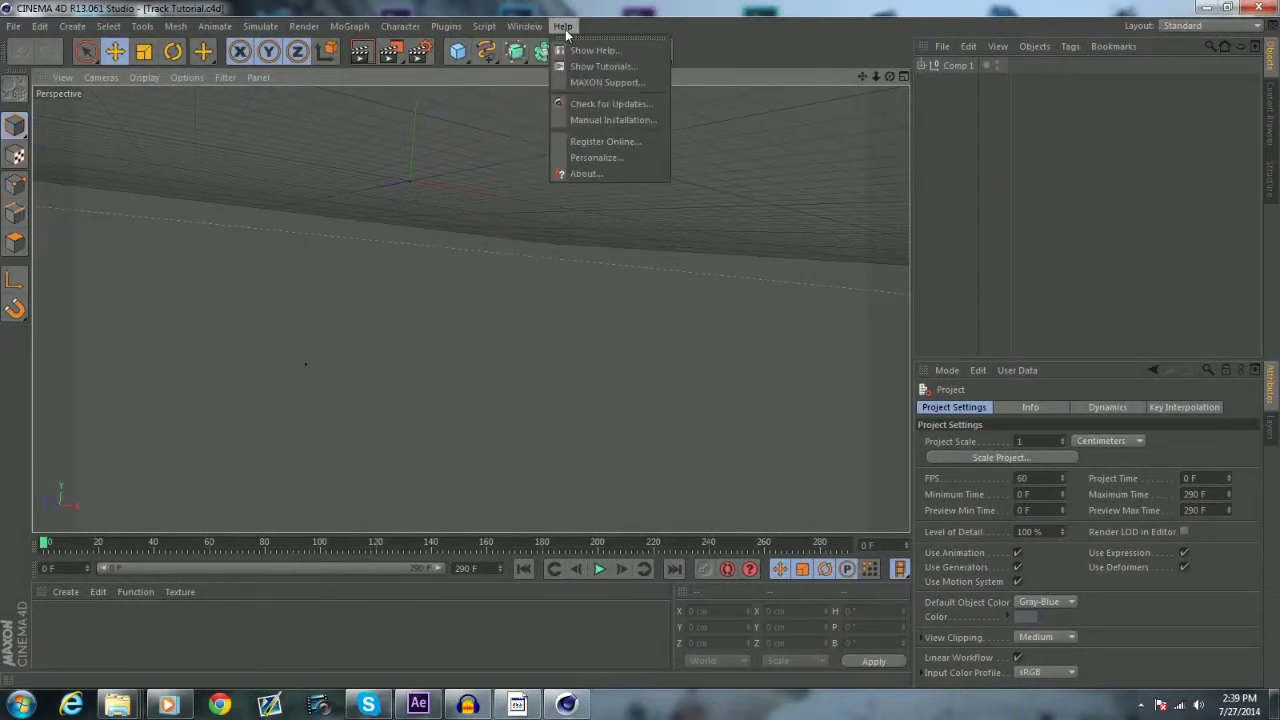
left_click(562, 26)
Expand the Comp 1 null to show its camera and track null, and scrub the timeline to check the camera motion.
mouse_move(43, 548)
left_mouse_down()
mouse_move(465, 543)
mouse_move(42, 543)
left_mouse_up()
left_click(922, 65)
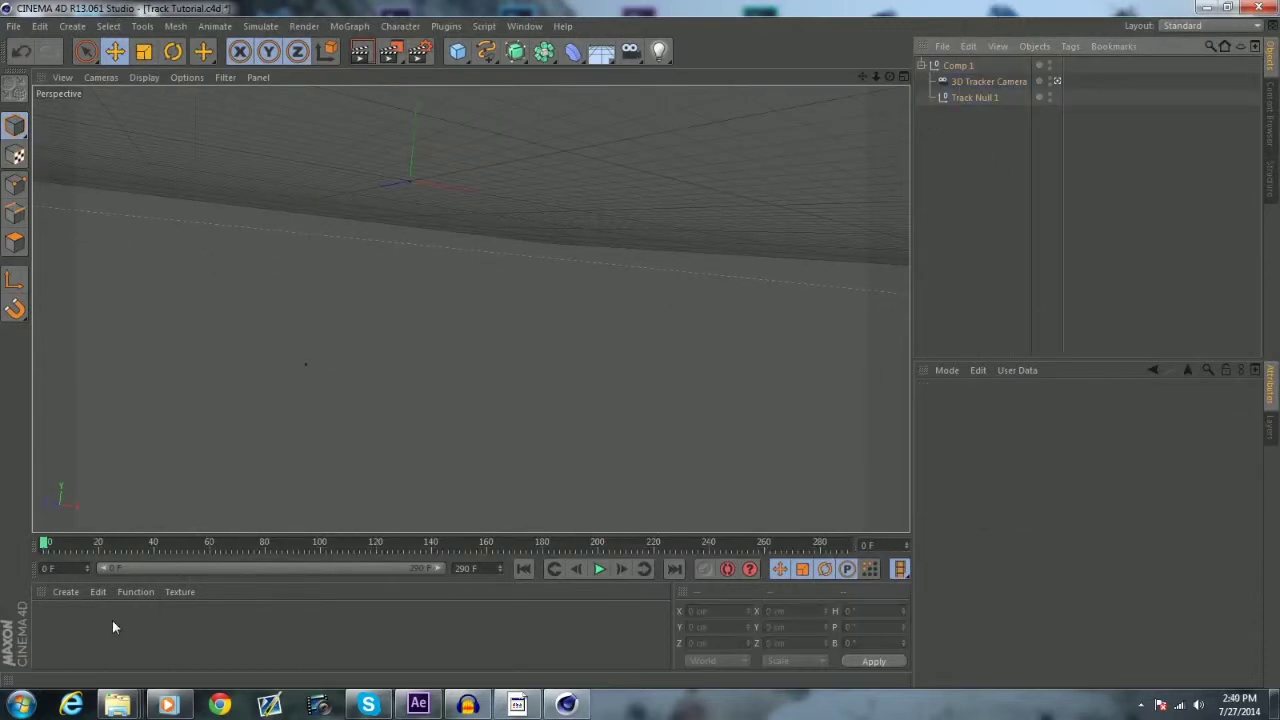
mouse_move(44, 543)
left_mouse_down()
mouse_move(246, 542)
mouse_move(43, 542)
left_mouse_up()
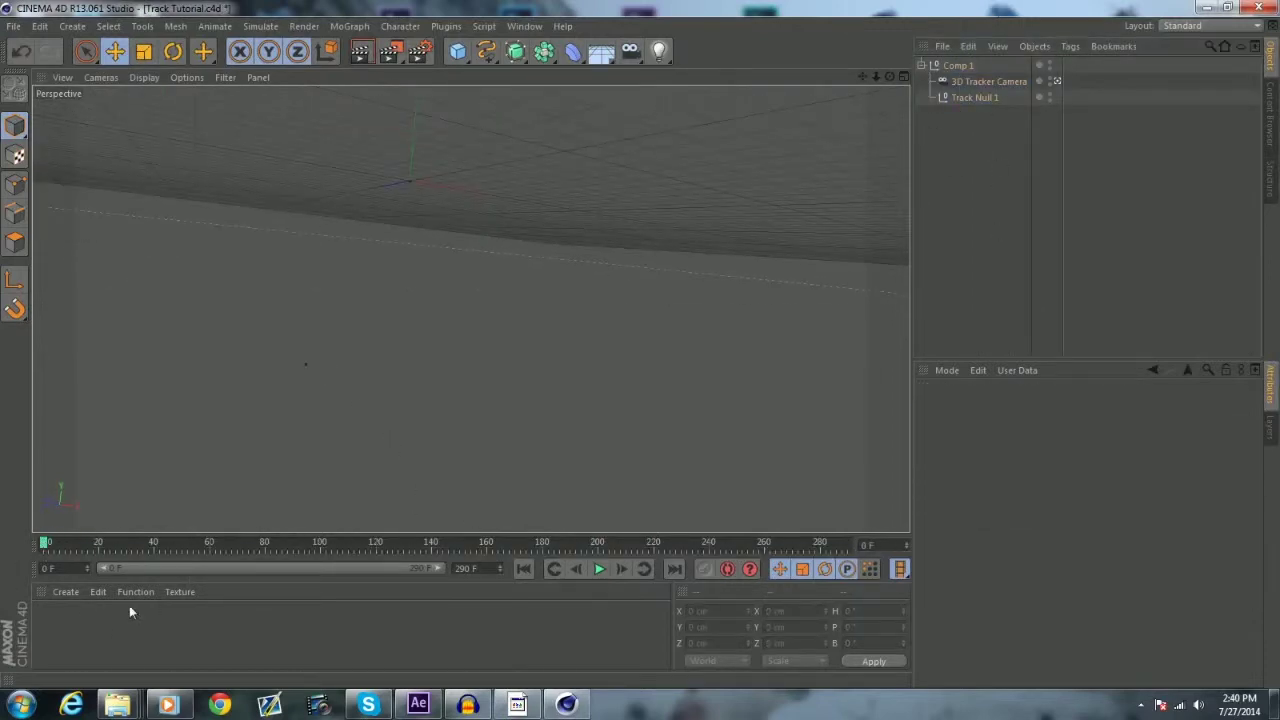
Create a new material and disable its Specular channel in the Material Editor.
double_click(77, 619)
double_click(60, 620)
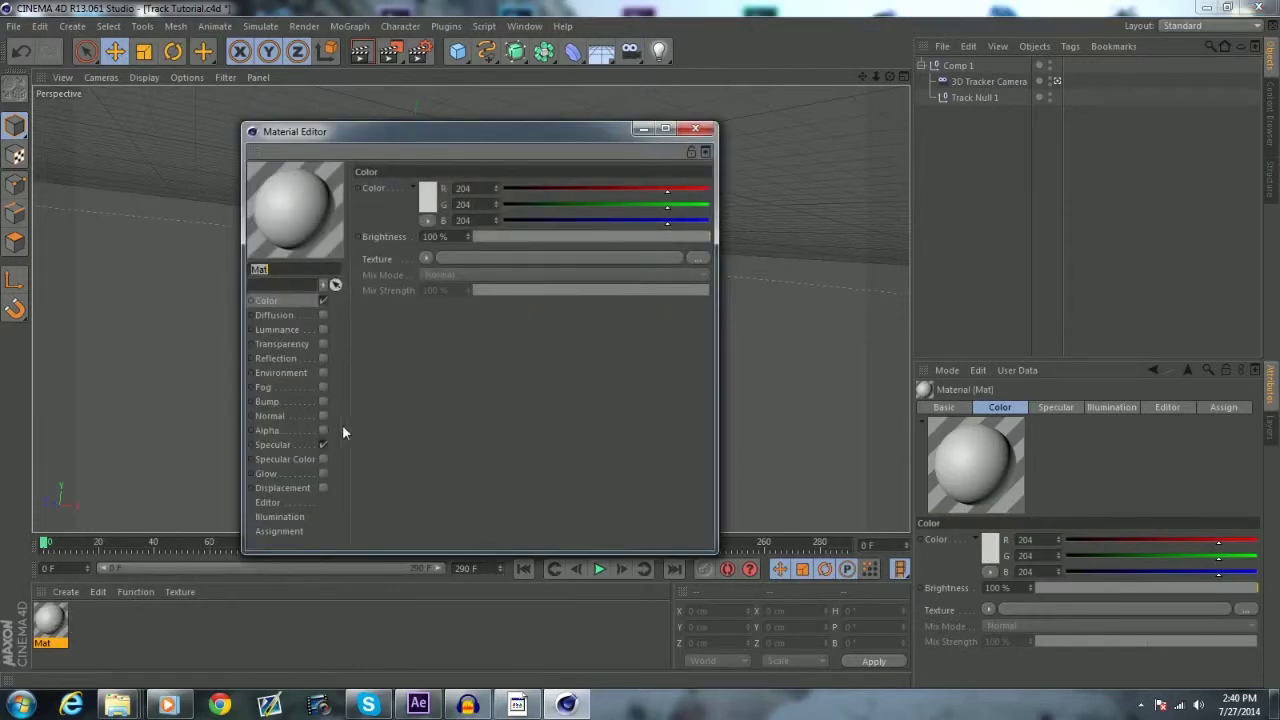
left_click(322, 444)
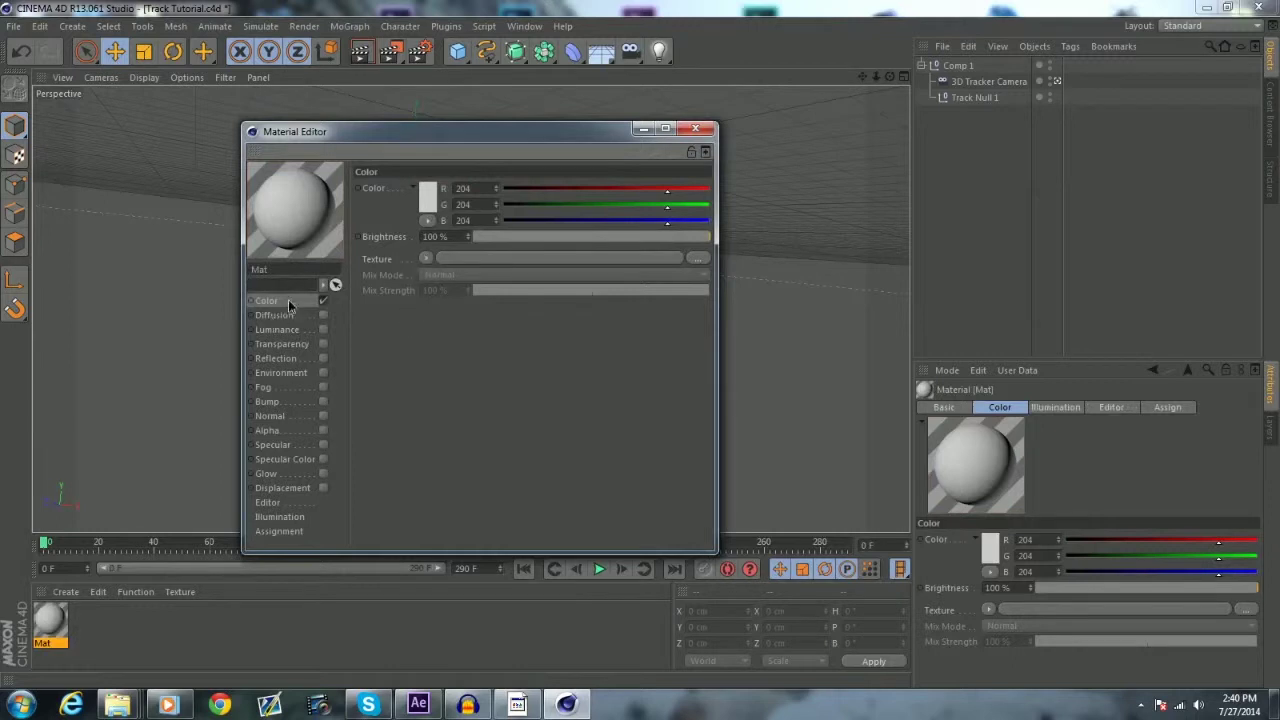
Load Tutorial_00000 from the Tutorial folder's Material Animation subfolder as the Color texture, without copying it to the project location.
left_click(427, 258)
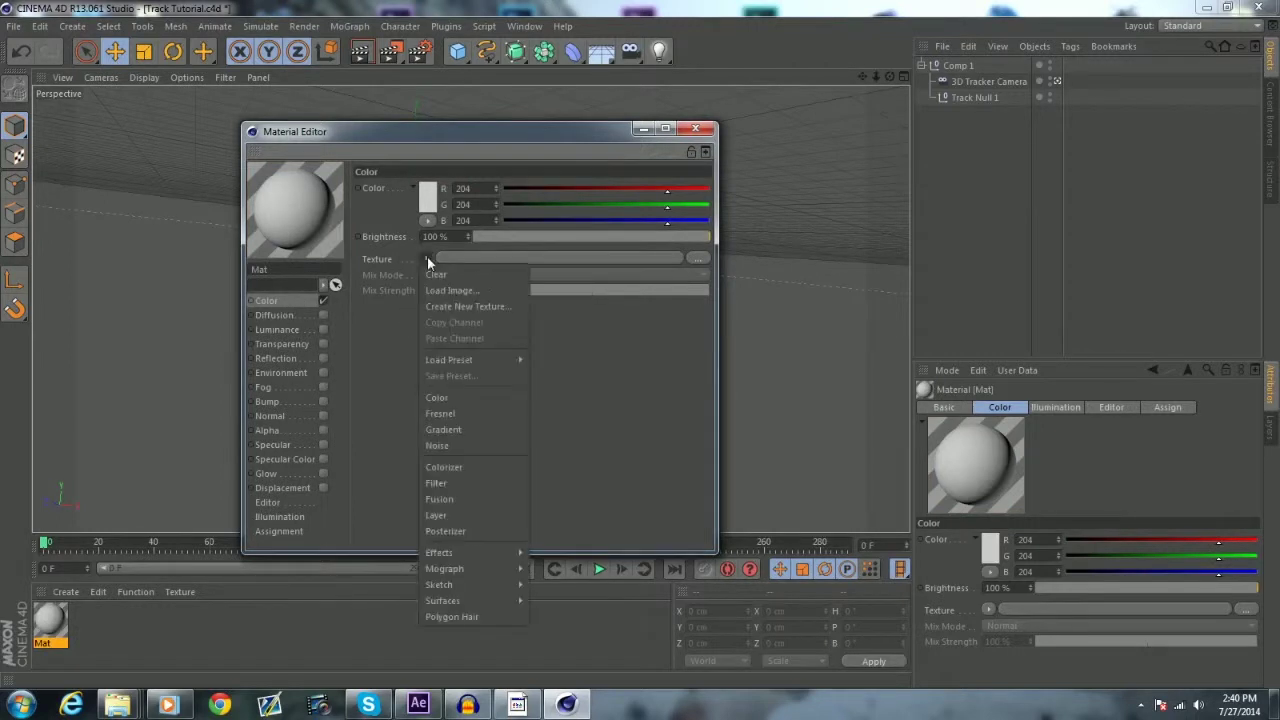
left_click(448, 294)
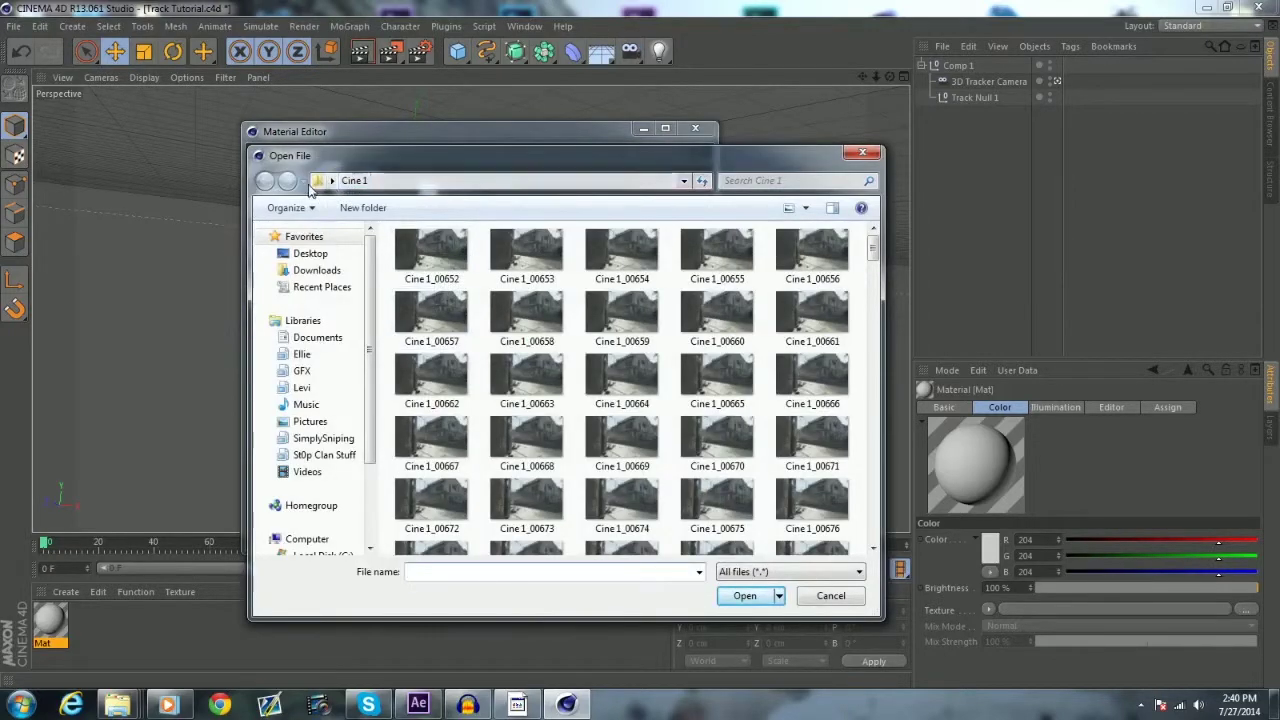
left_click(310, 254)
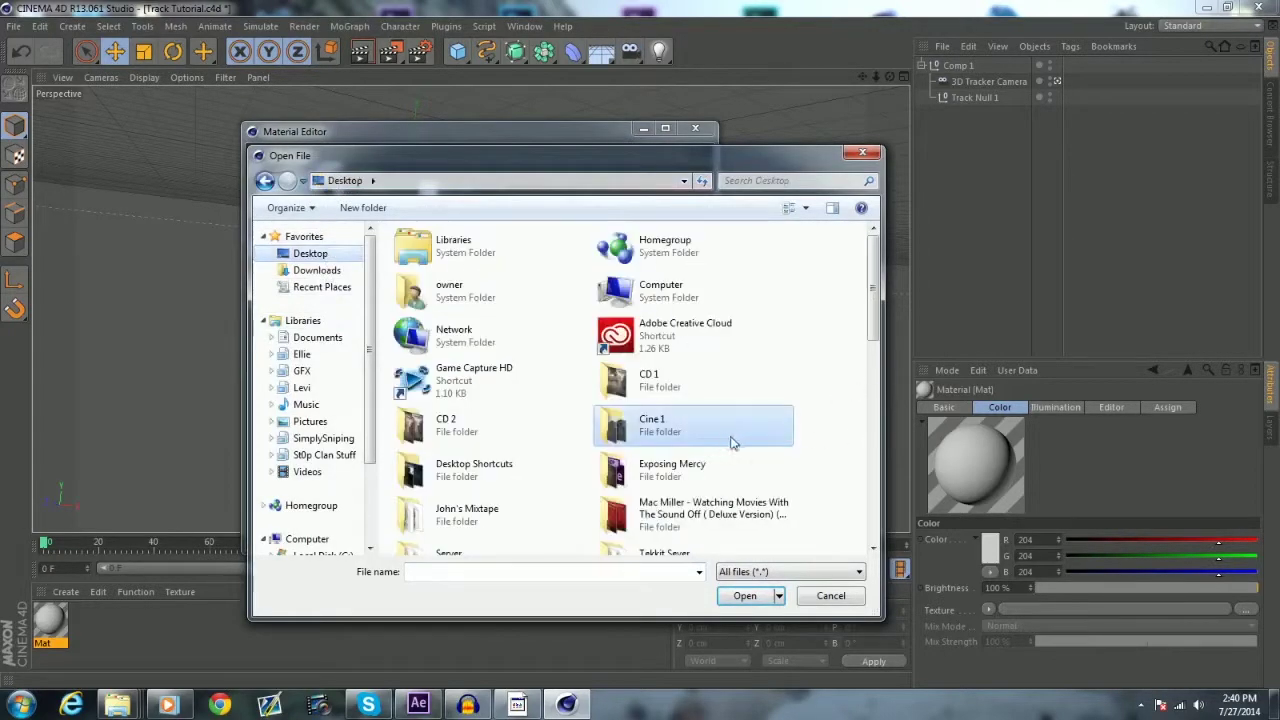
left_click_drag(873, 335, 869, 388)
double_click(500, 376)
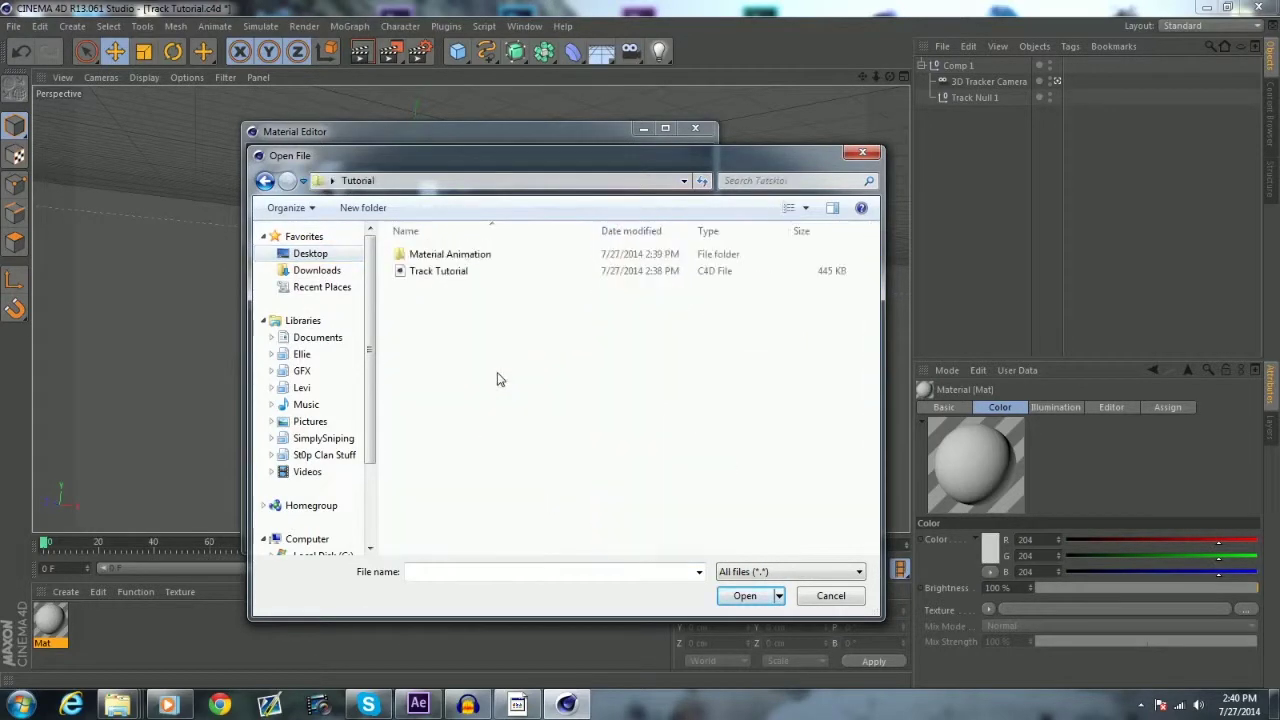
double_click(463, 258)
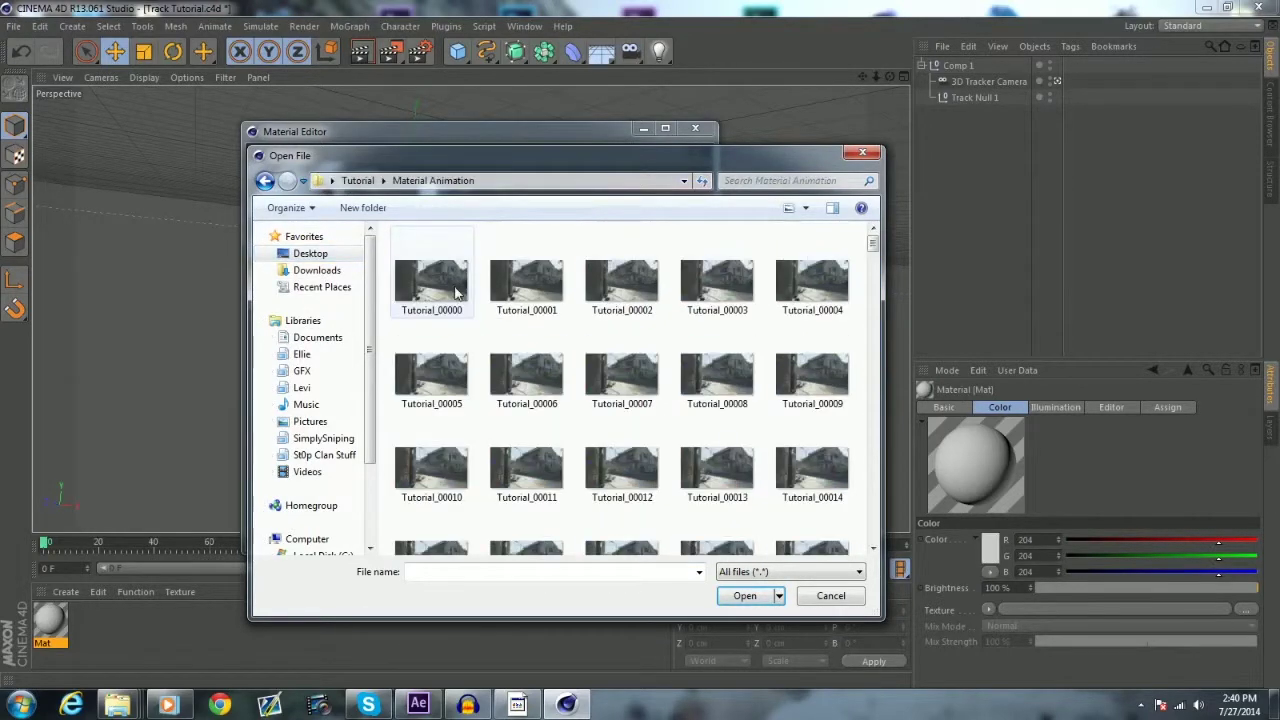
left_click(445, 280)
mouse_move(874, 246)
left_mouse_down()
mouse_move(855, 560)
mouse_move(871, 531)
mouse_move(874, 236)
left_mouse_up()
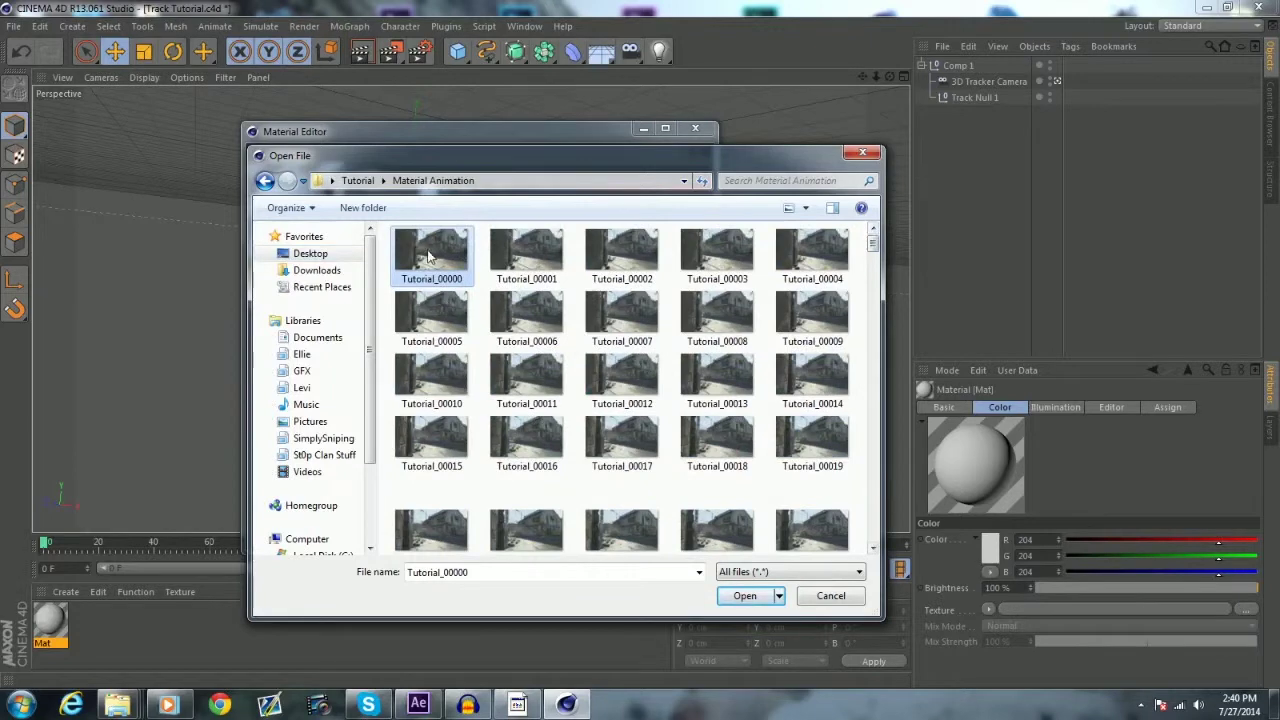
left_click(745, 597)
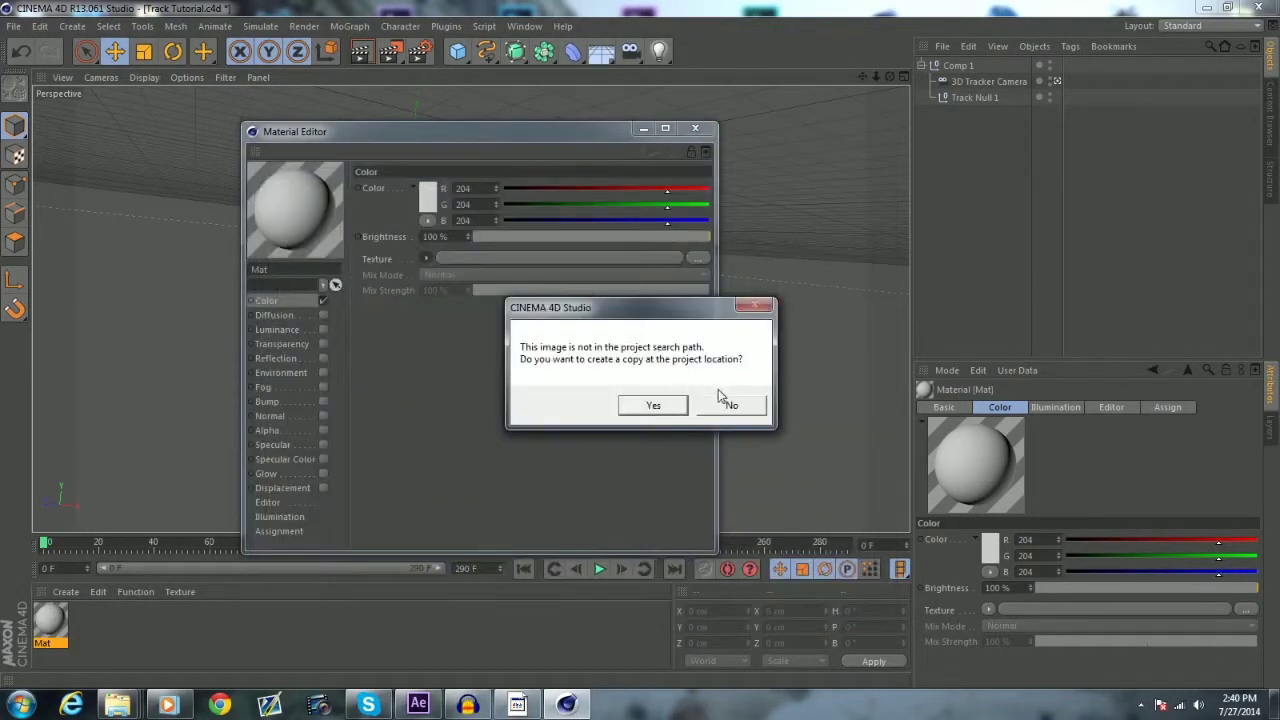
left_click(727, 405)
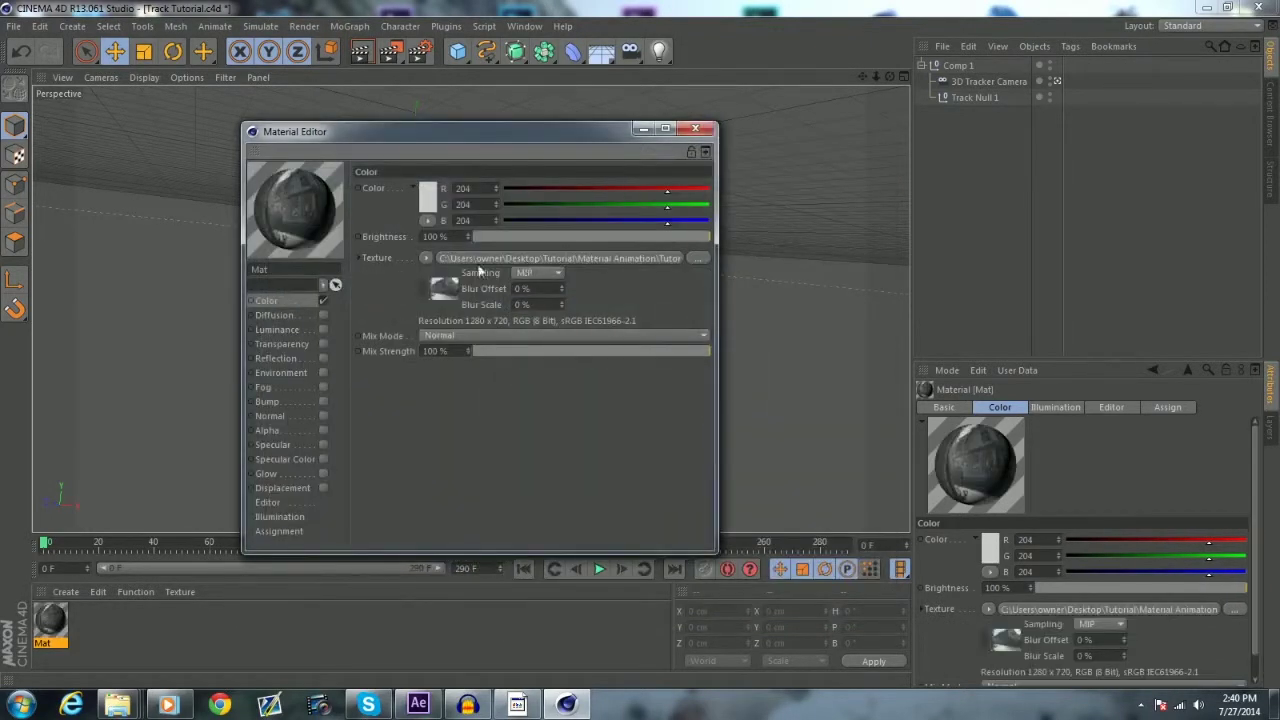
Calculate the texture's animation frame range from the image sequence and close the Material Editor.
left_click(565, 258)
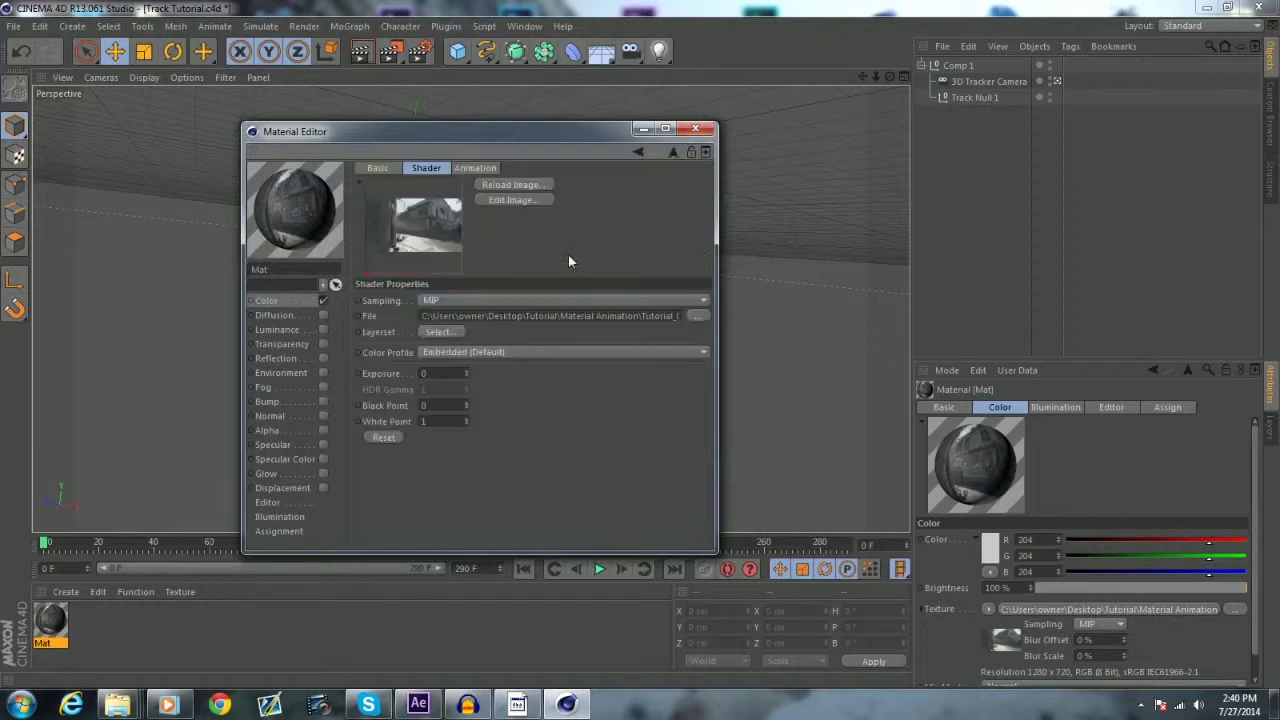
left_click(466, 168)
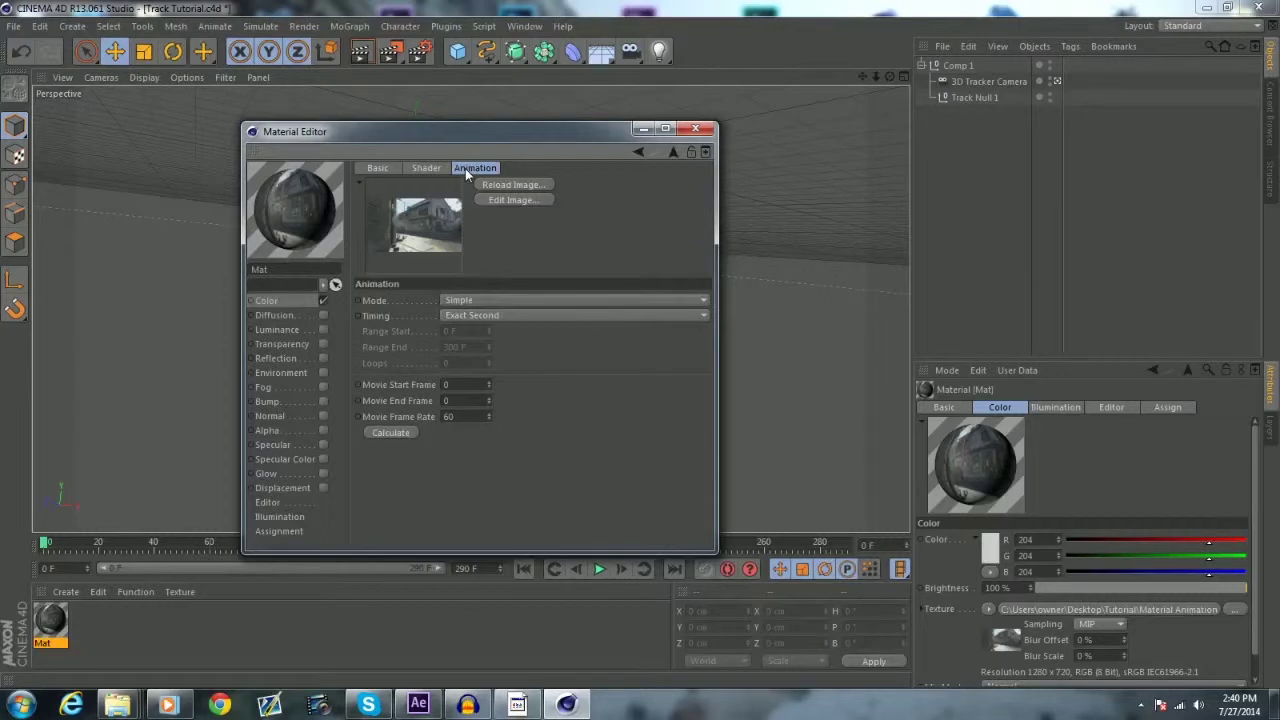
left_click(392, 433)
left_click(686, 130)
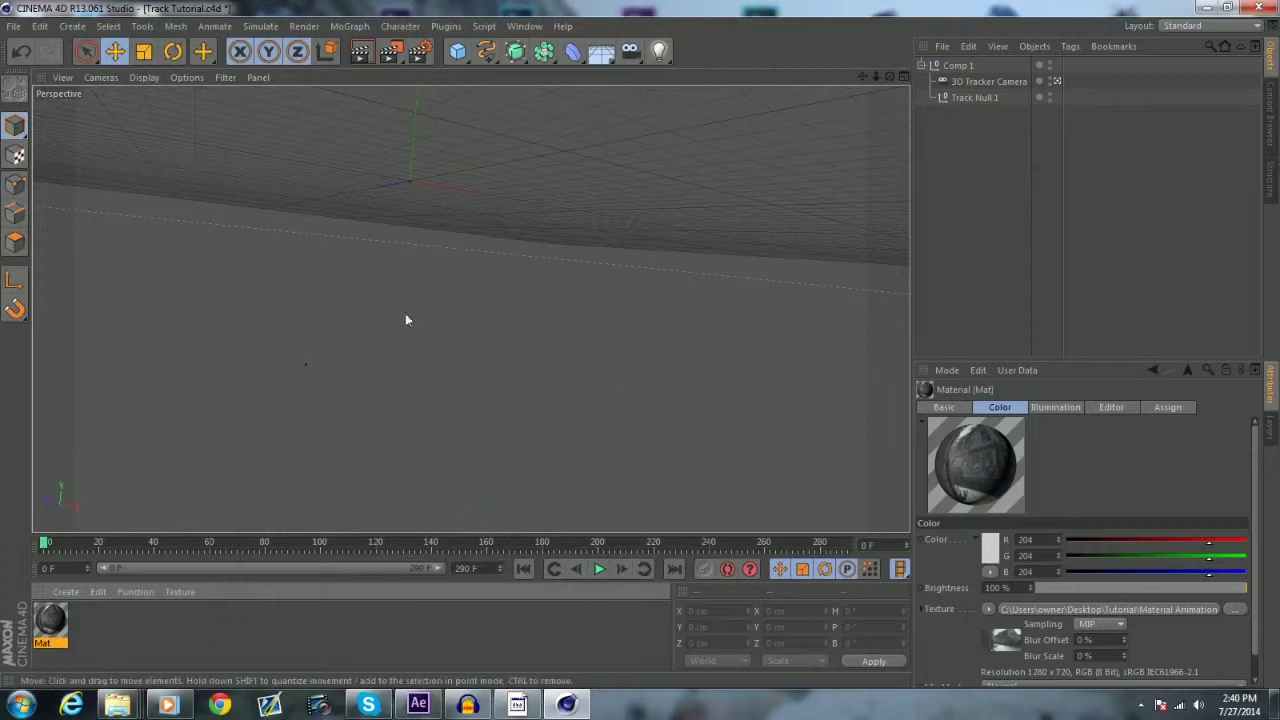
Add a Background object, apply the Mat material to it, and scrub the timeline to preview the footage.
left_click(609, 52)
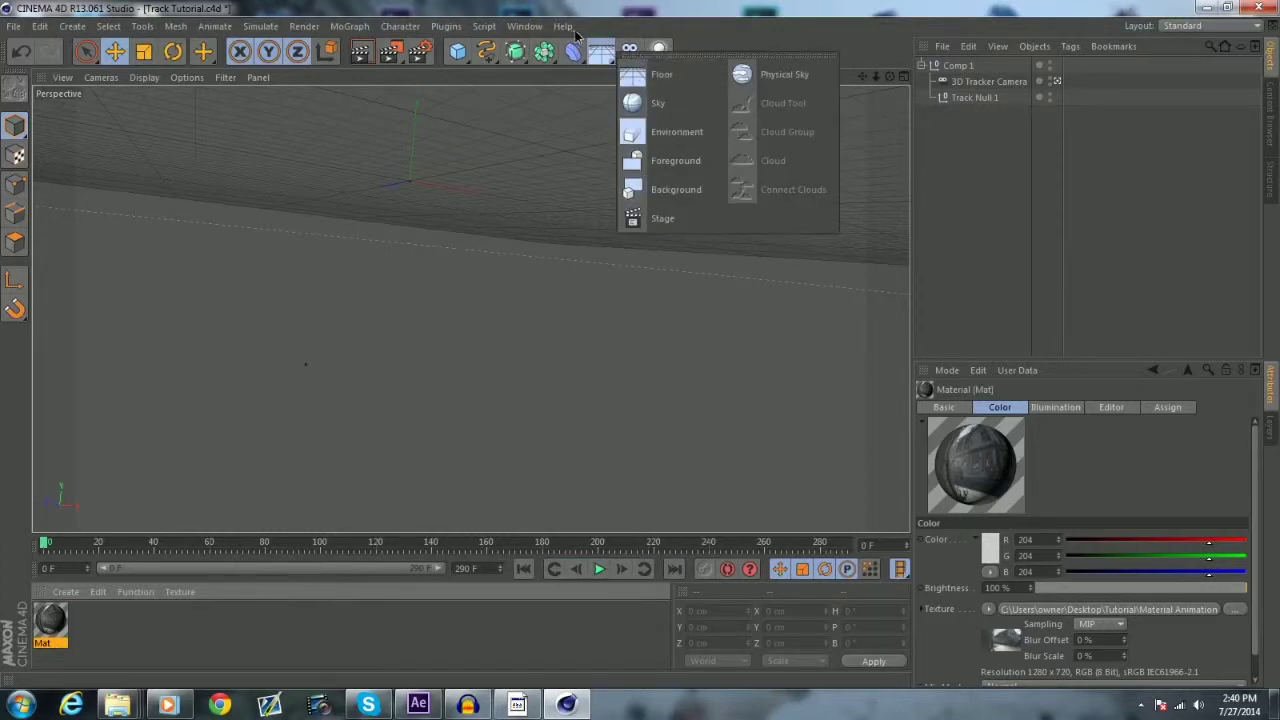
left_click(675, 189)
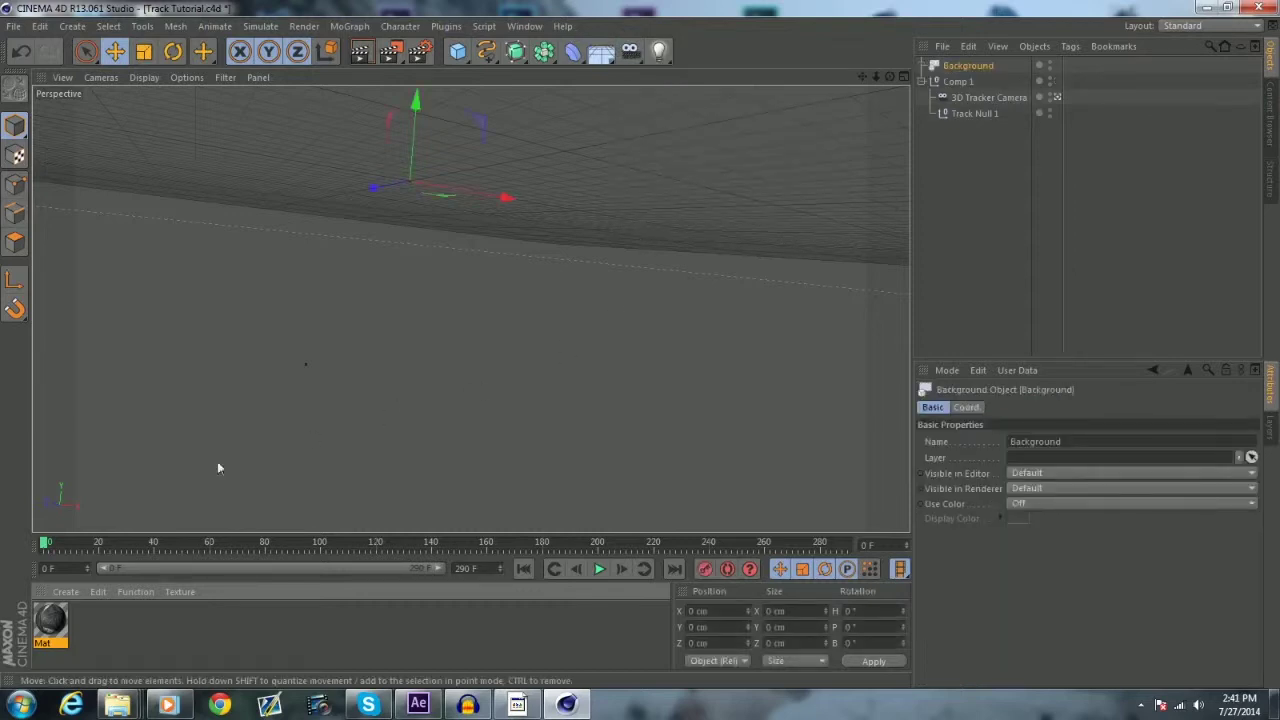
left_click_drag(52, 625, 988, 74)
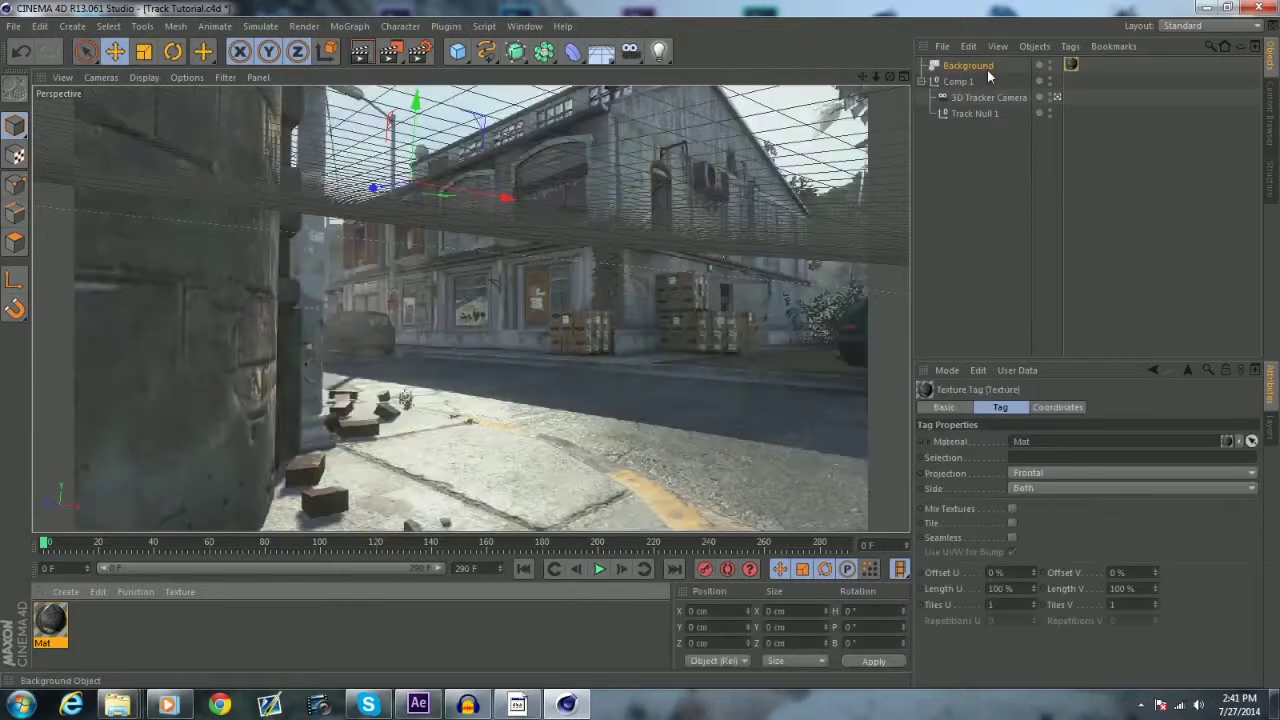
mouse_move(46, 544)
left_mouse_down()
mouse_move(766, 541)
mouse_move(862, 553)
mouse_move(40, 545)
left_mouse_up()
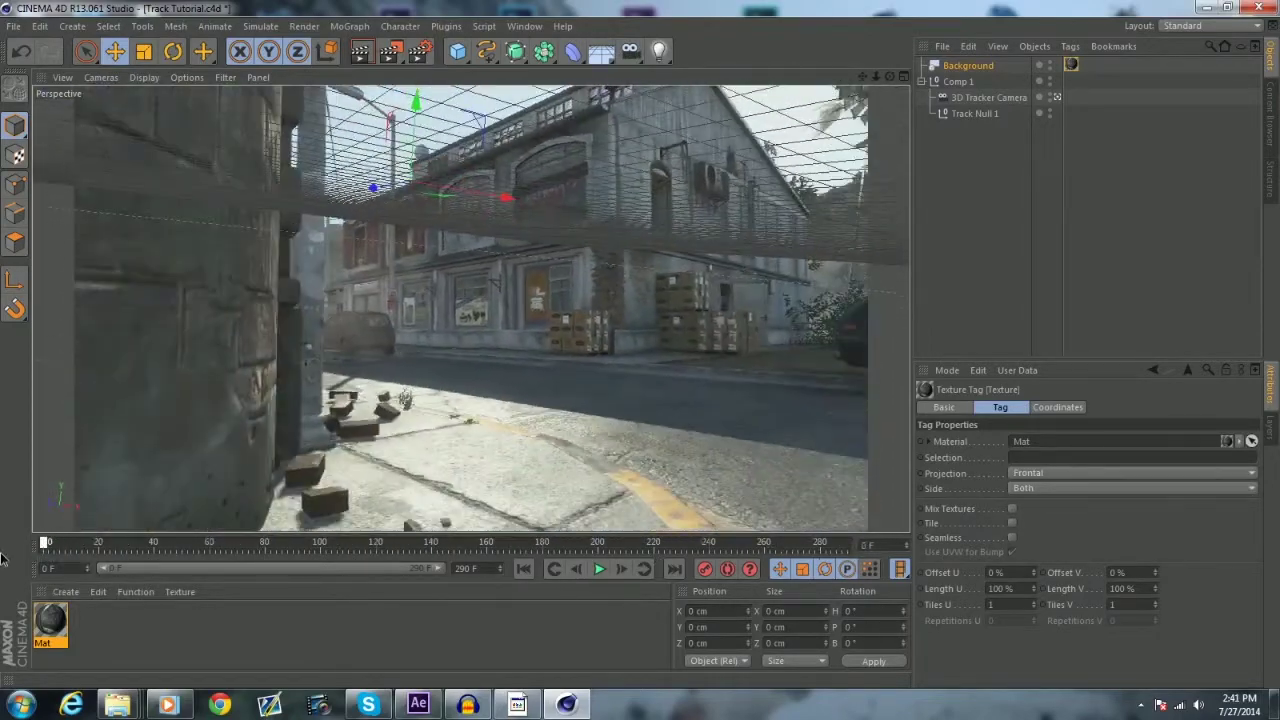
Add a MoText object, replace its placeholder text with the chosen first name, and set its alignment to Middle.
left_click(362, 28)
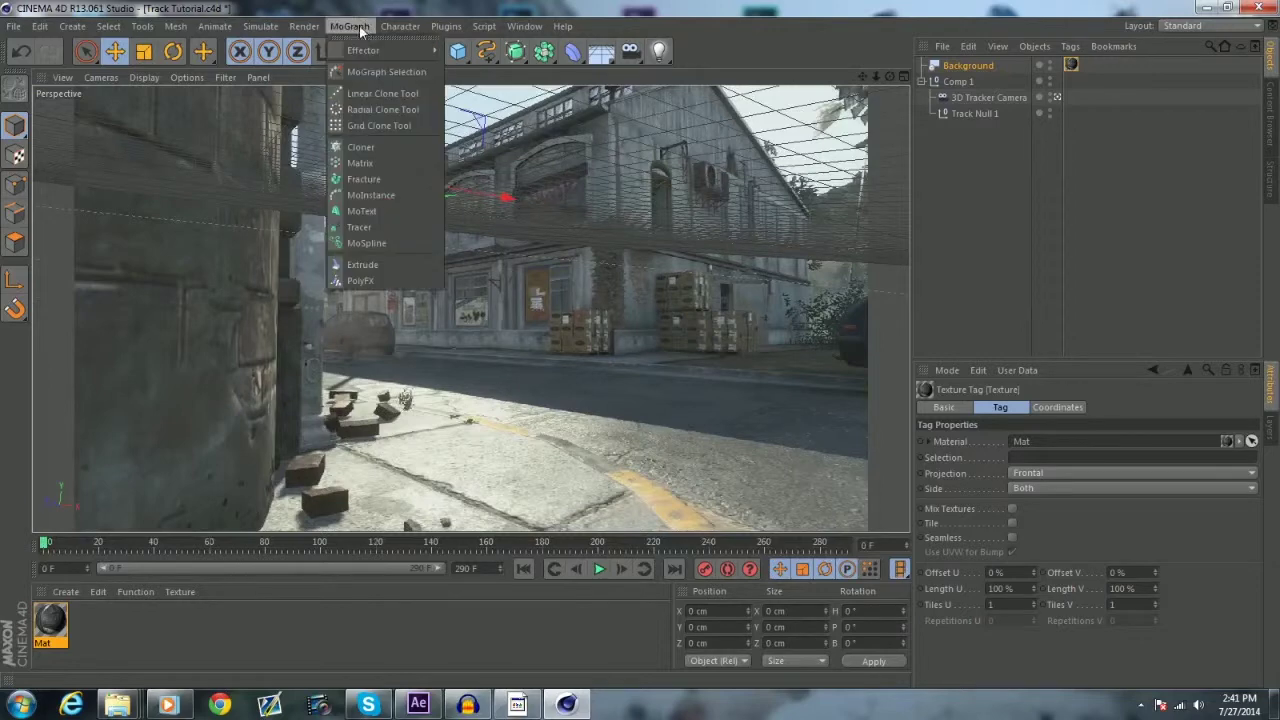
left_click(375, 209)
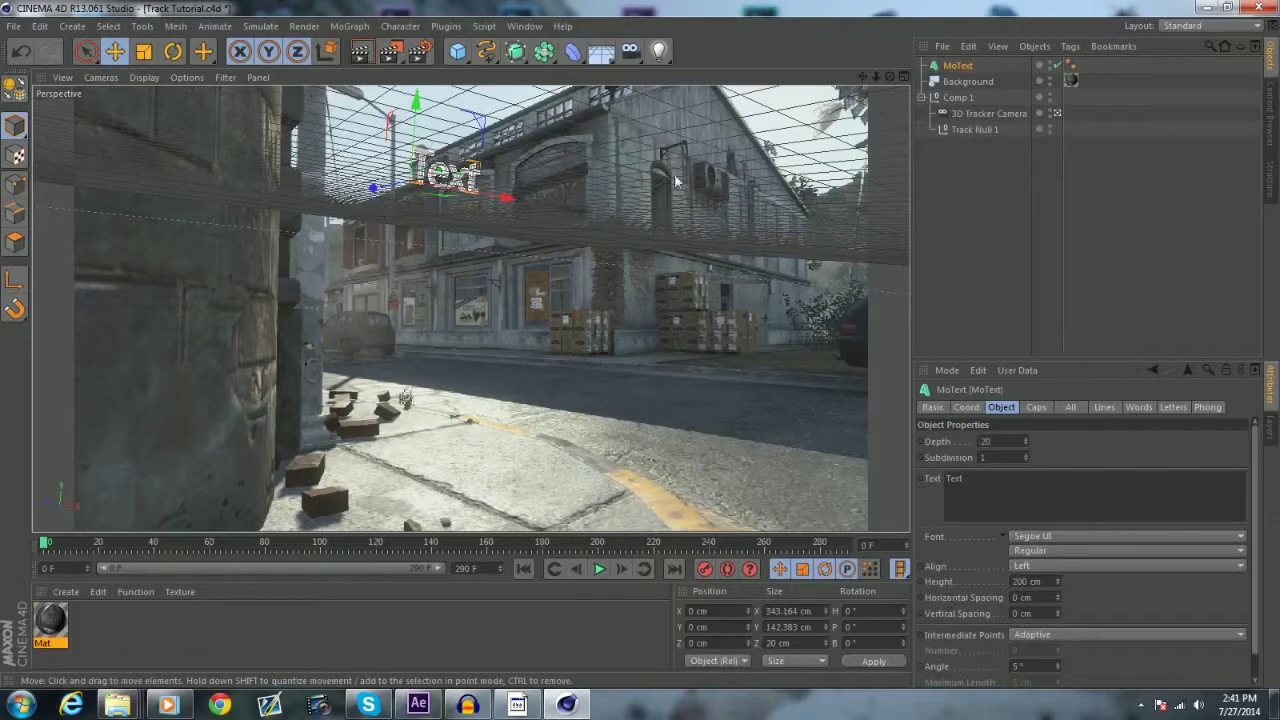
left_click_drag(966, 478, 932, 479)
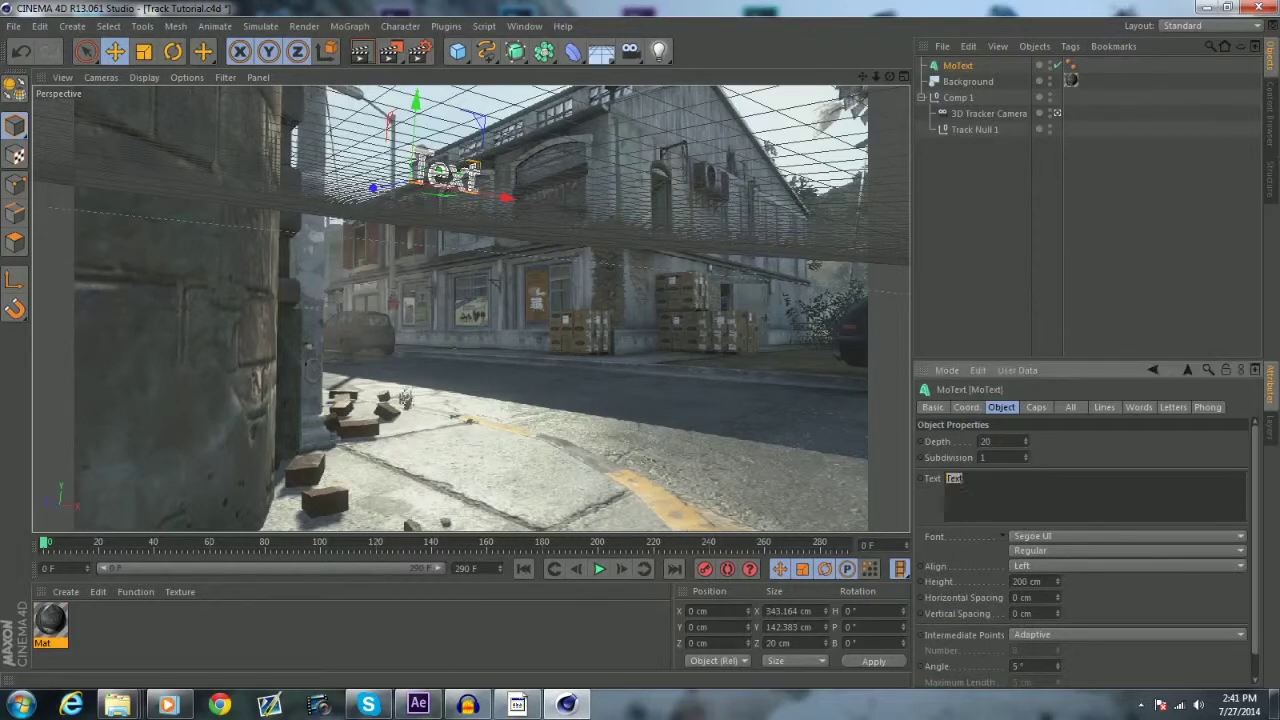
type("Levi")
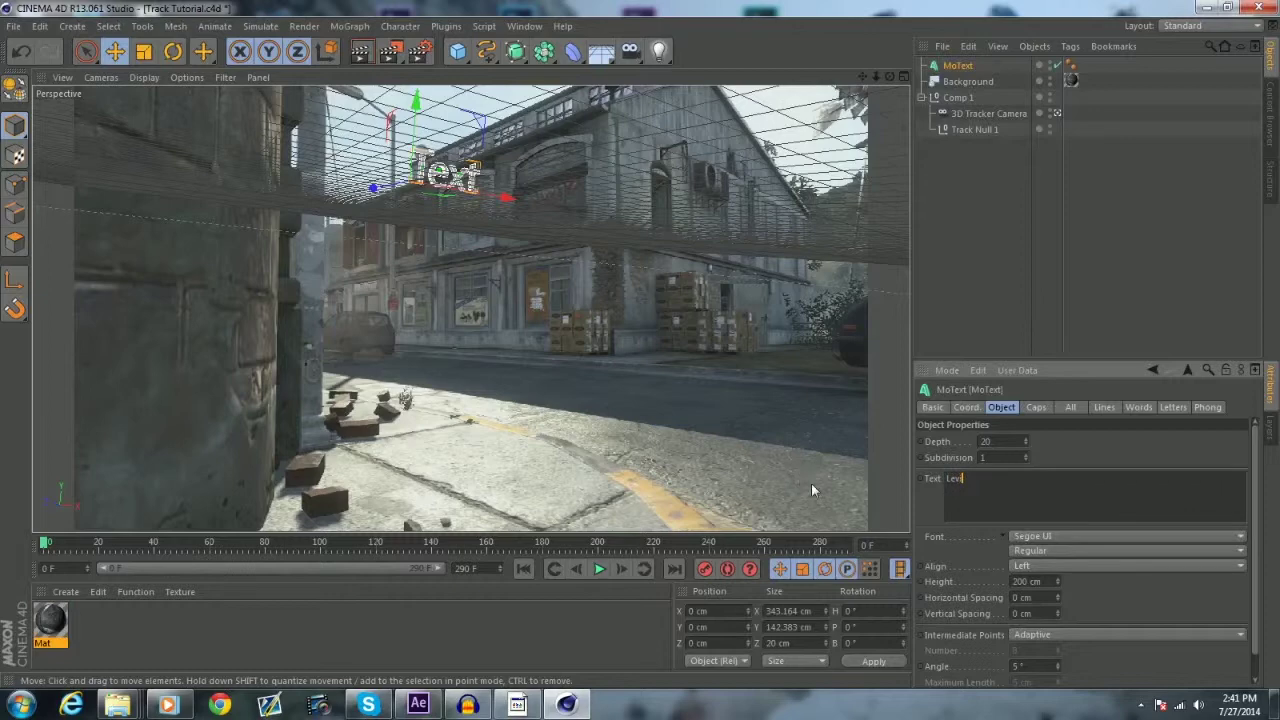
left_click(1031, 563)
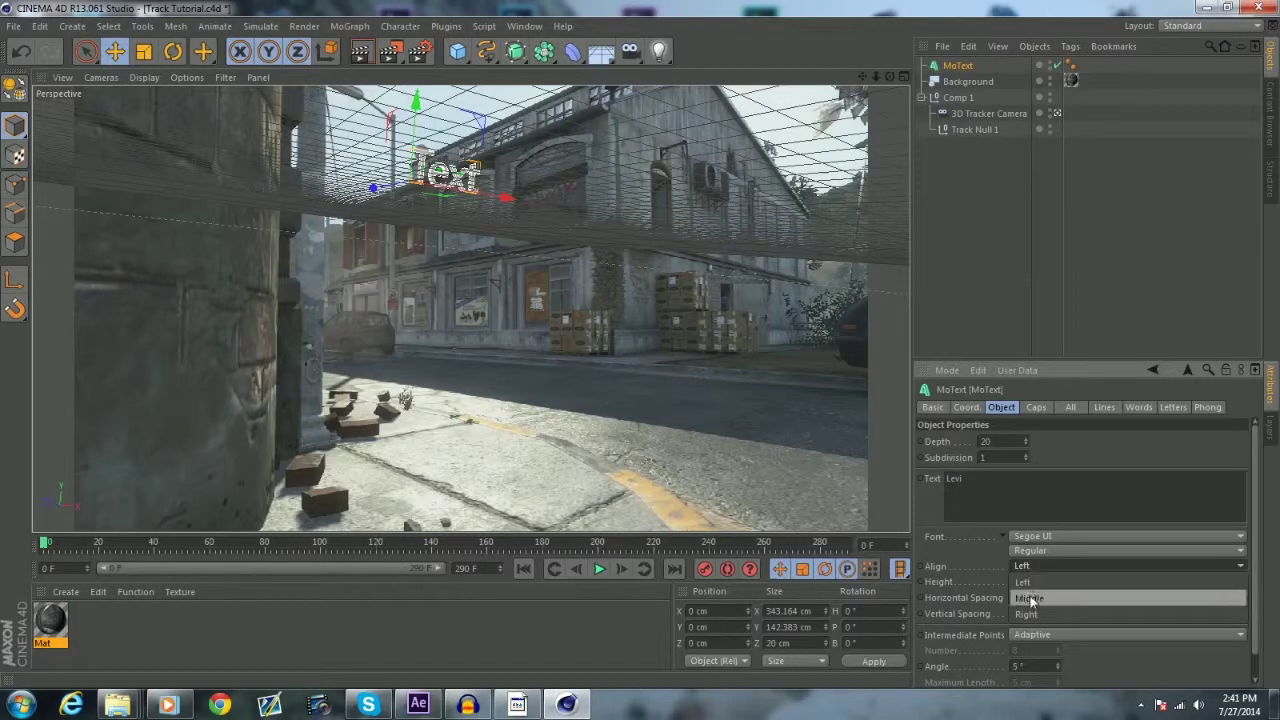
left_click(1031, 599)
Set the MoText font to LEAF and increase its depth to 147.
left_click(1040, 537)
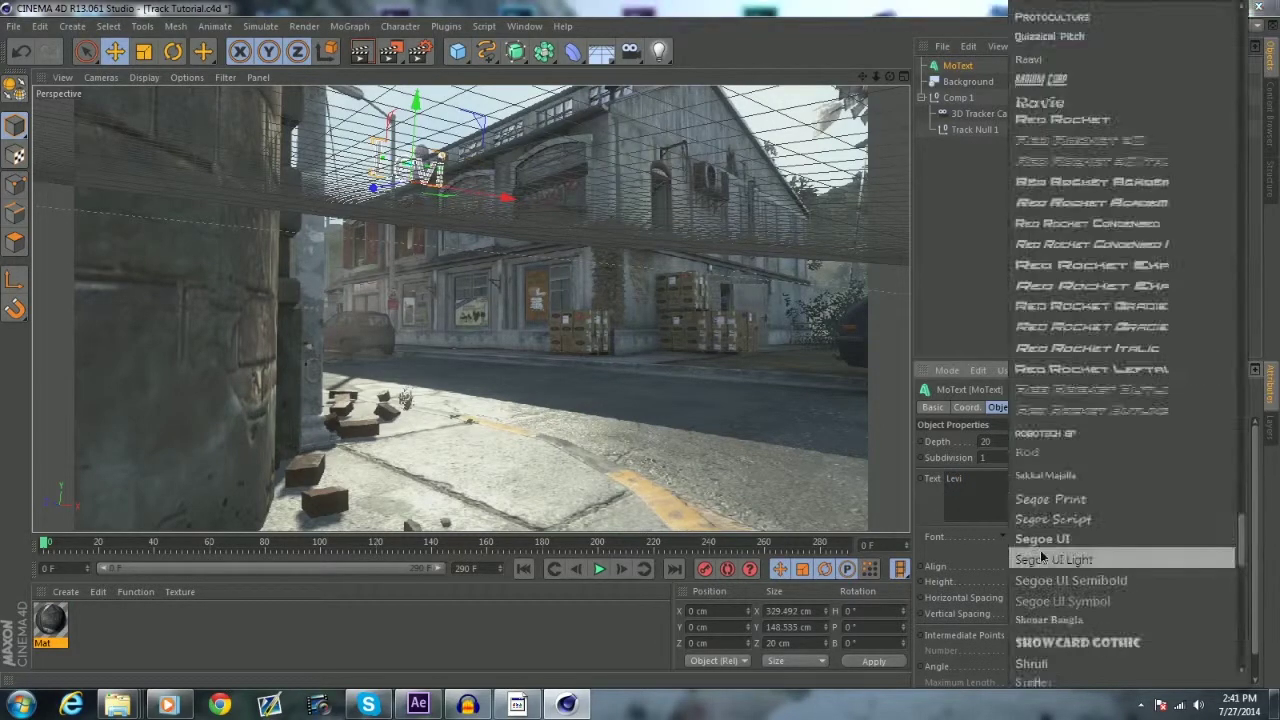
left_click(1040, 550)
left_click(1040, 537)
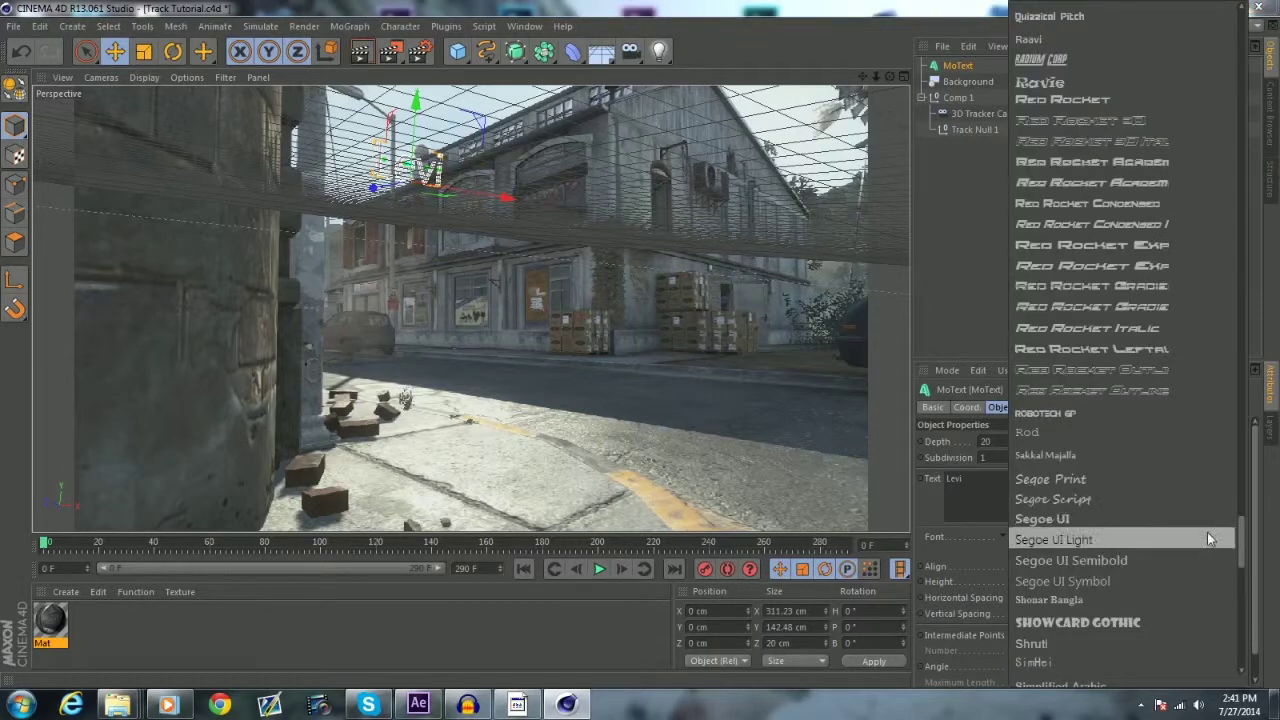
left_click_drag(1244, 552, 1256, 375)
left_click(1148, 124)
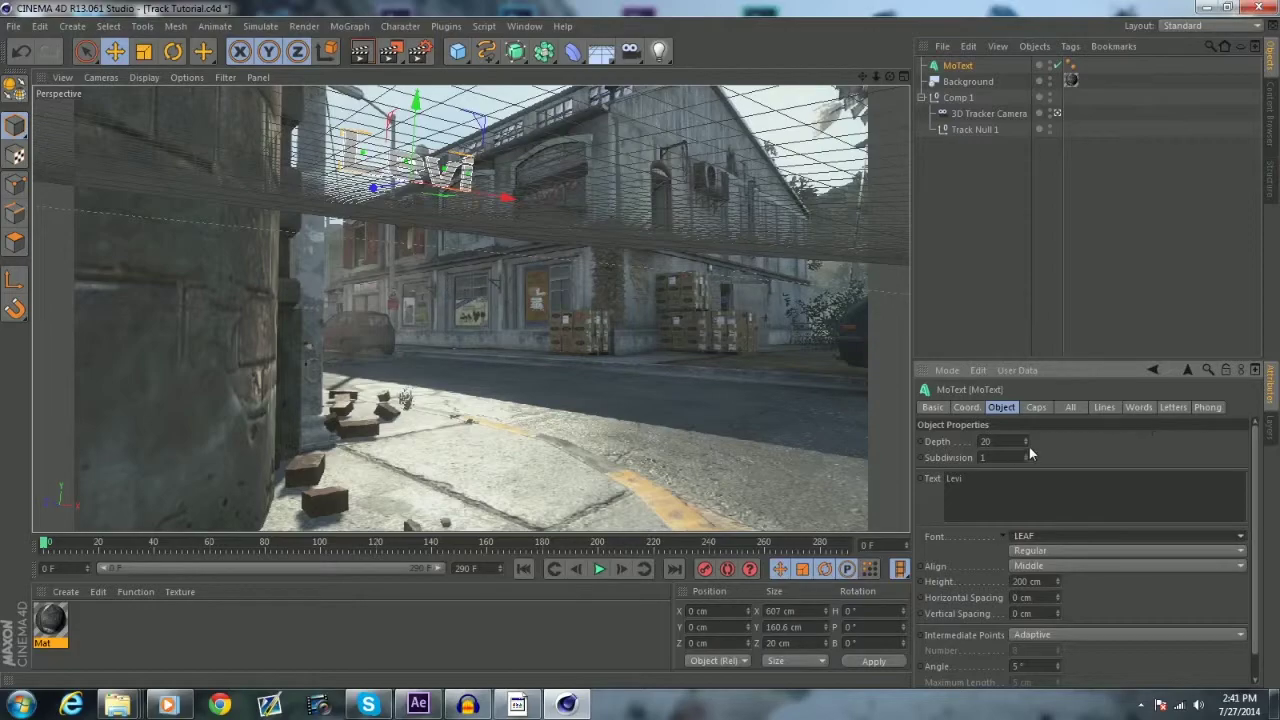
left_click_drag(1025, 441, 1025, 334)
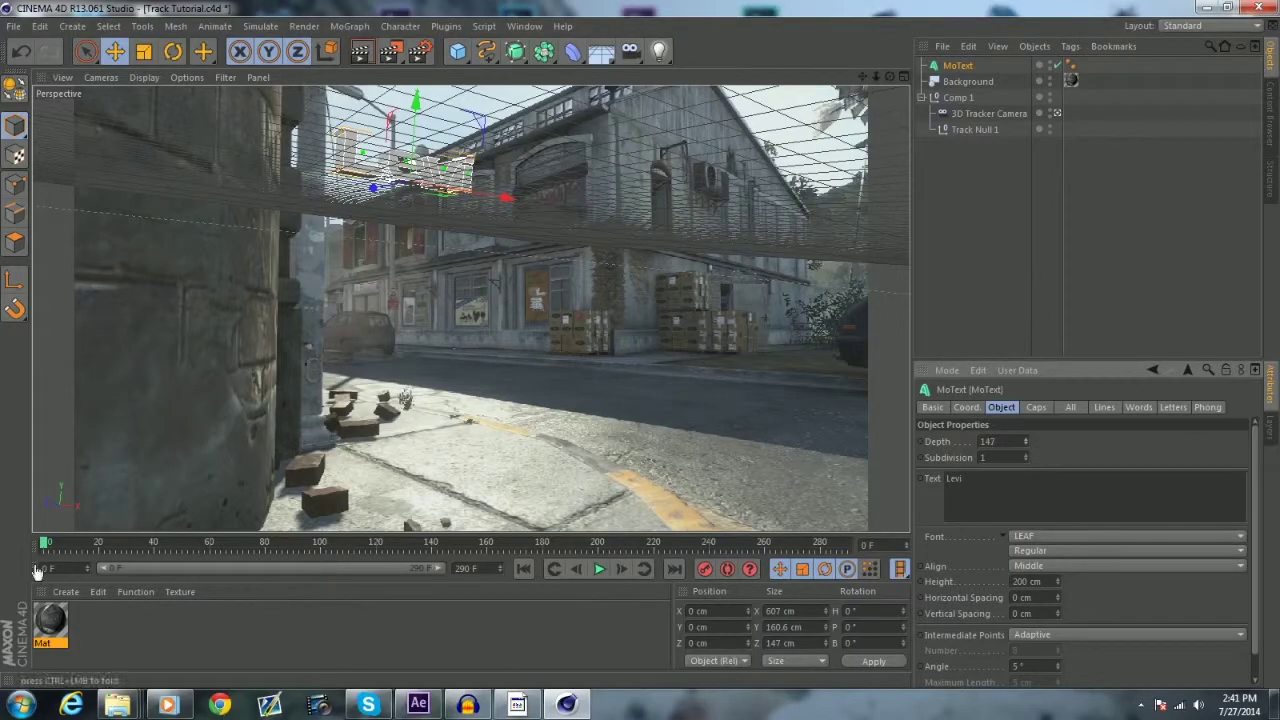
Set both the start and end caps of the 3D text to Fillet Cap.
left_click_drag(43, 543, 181, 543)
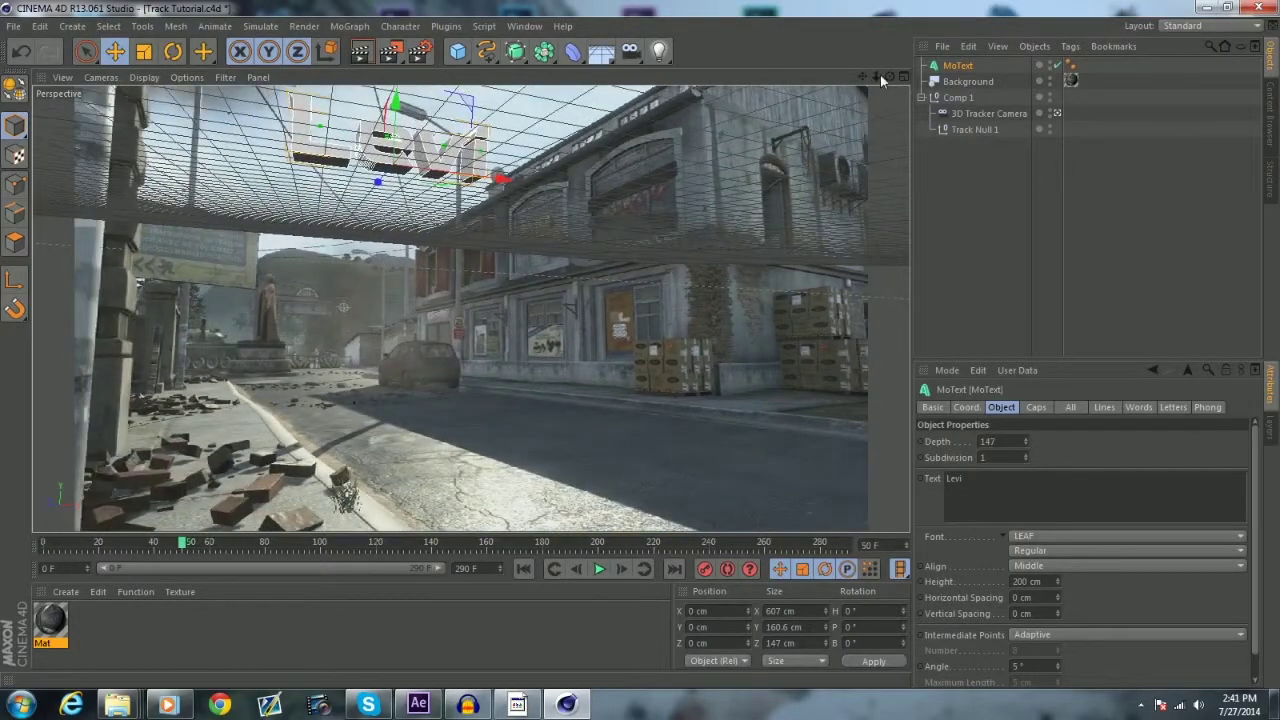
mouse_move(889, 76)
left_mouse_down()
mouse_move(840, 115)
mouse_move(880, 95)
mouse_move(869, 89)
left_mouse_up()
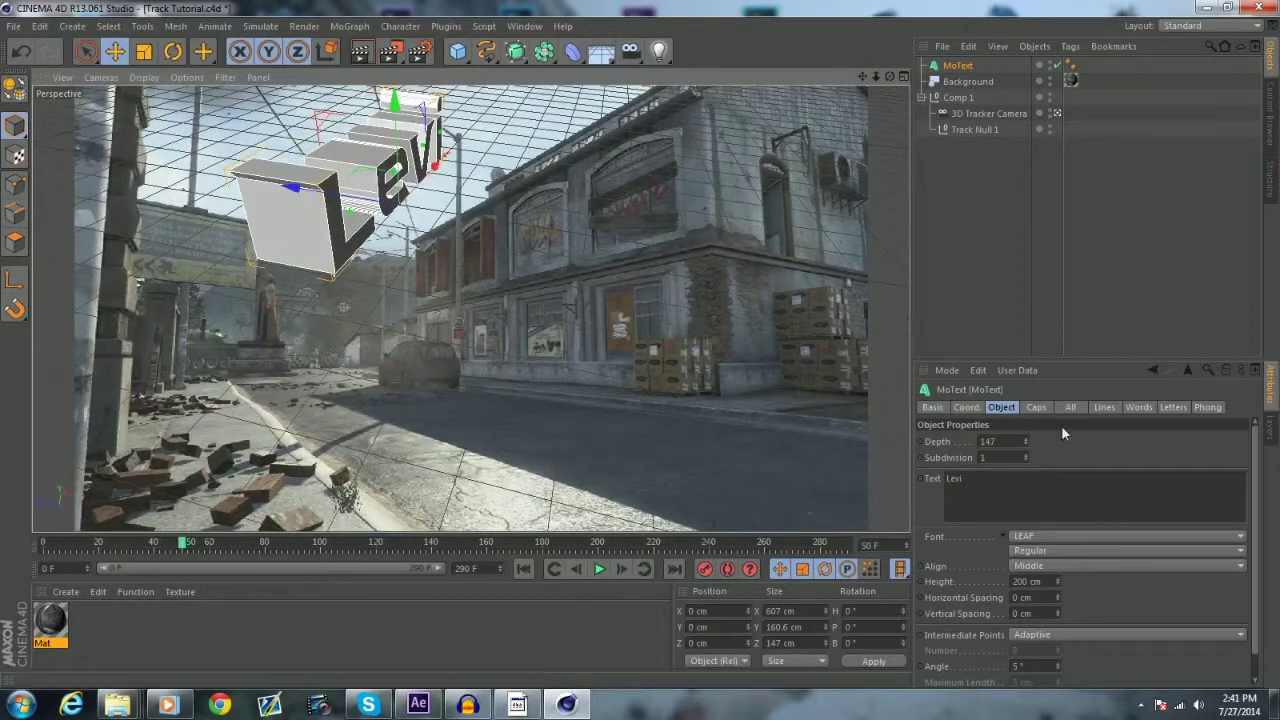
left_click(1036, 407)
left_click(1000, 441)
left_click(1006, 505)
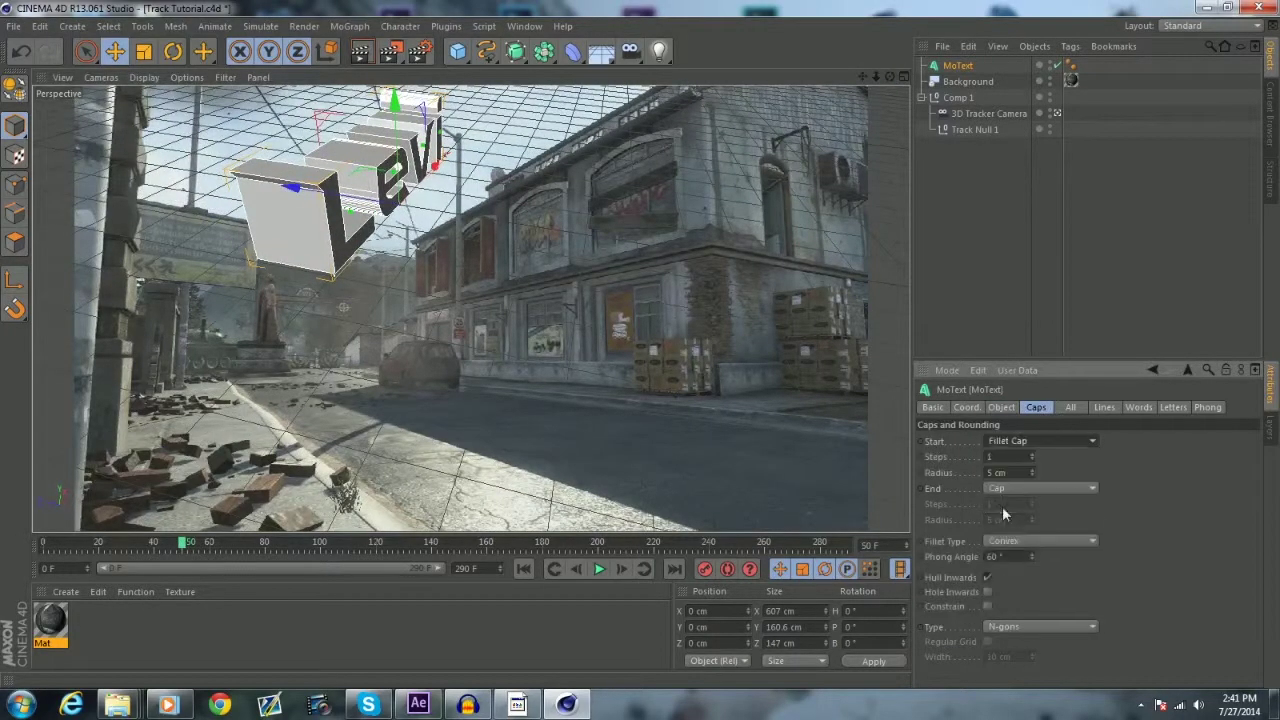
left_click(1000, 488)
left_click(1014, 555)
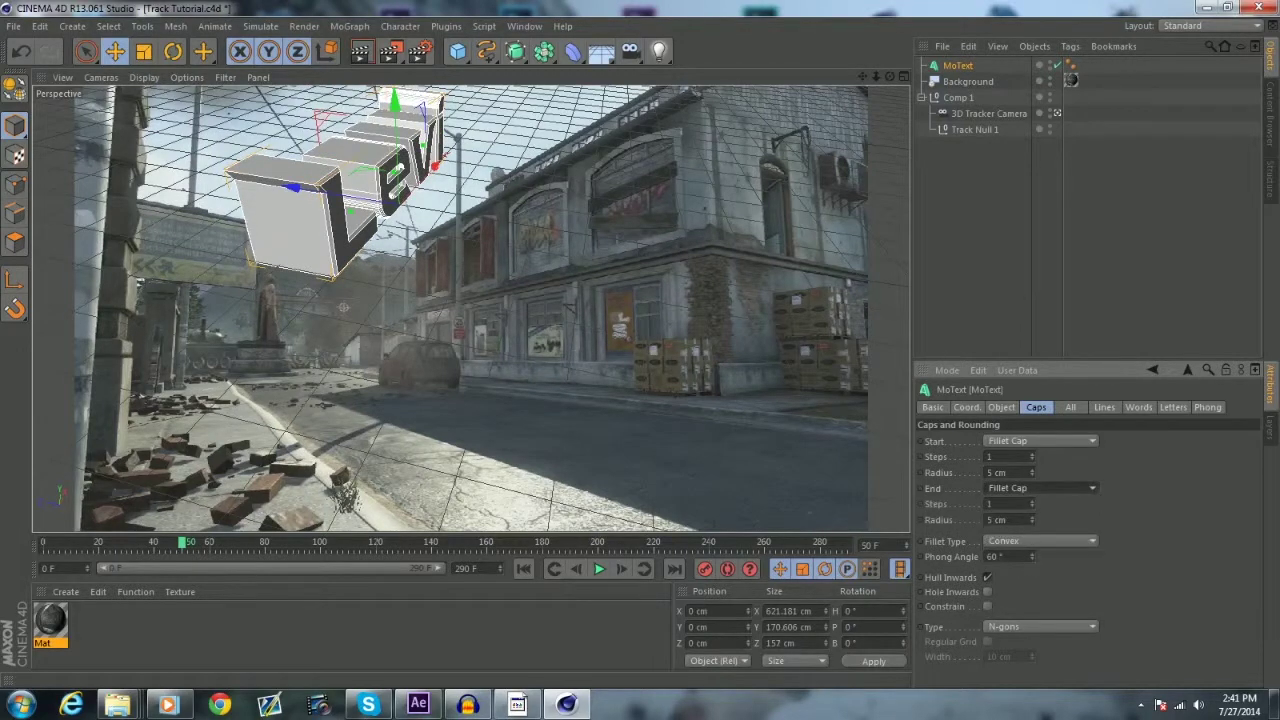
Set the fillet steps to 3 and the radius to 3 cm for both the start and end caps.
type("3")
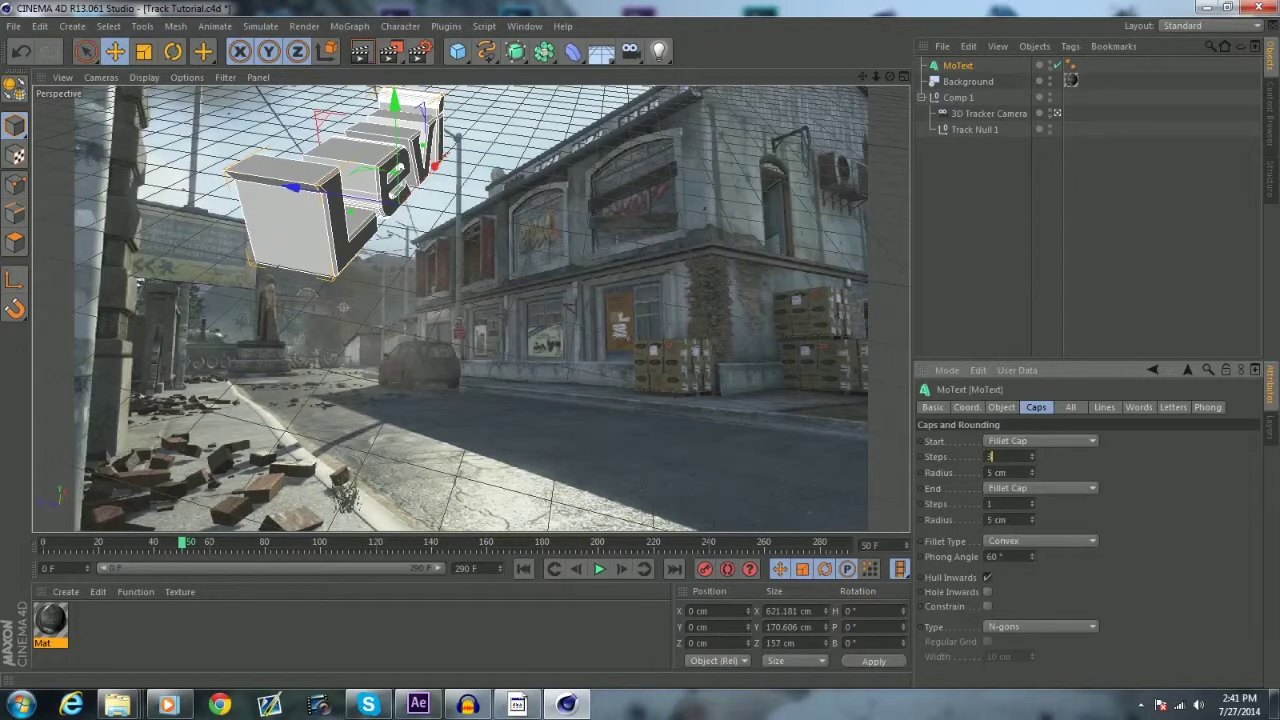
key("Tab")
type("3")
key("Tab")
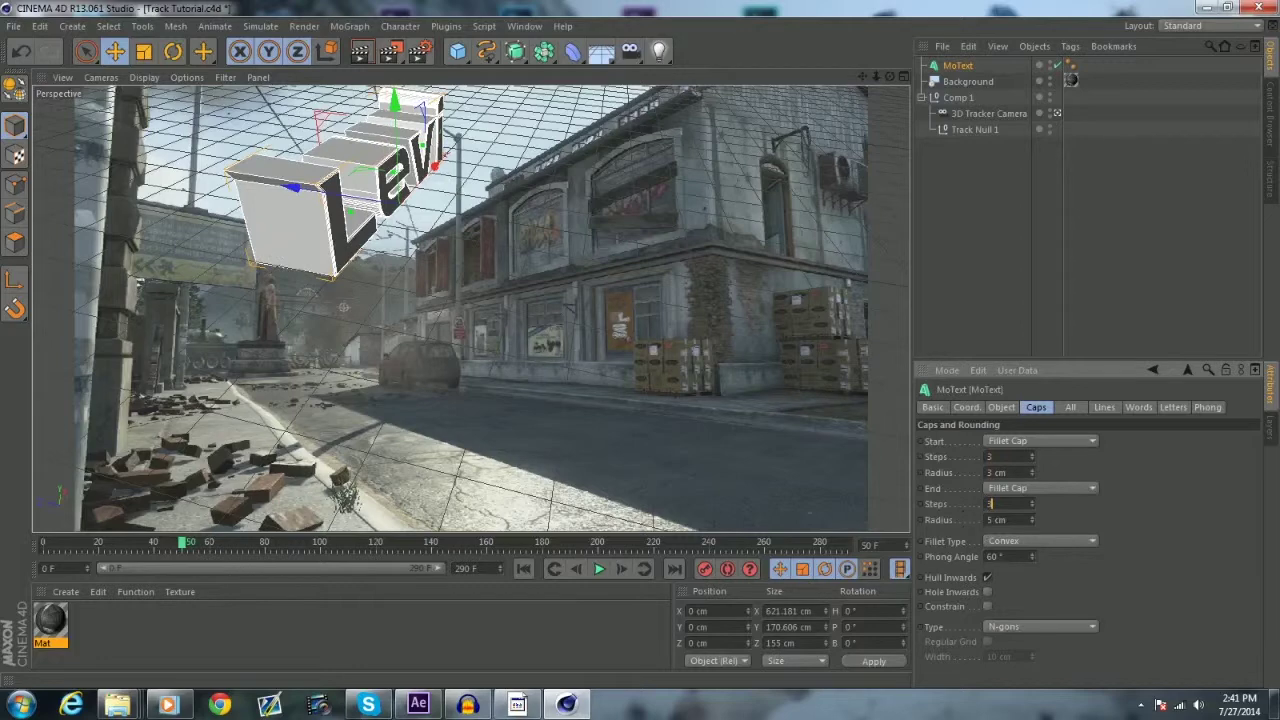
type("3")
key("Tab")
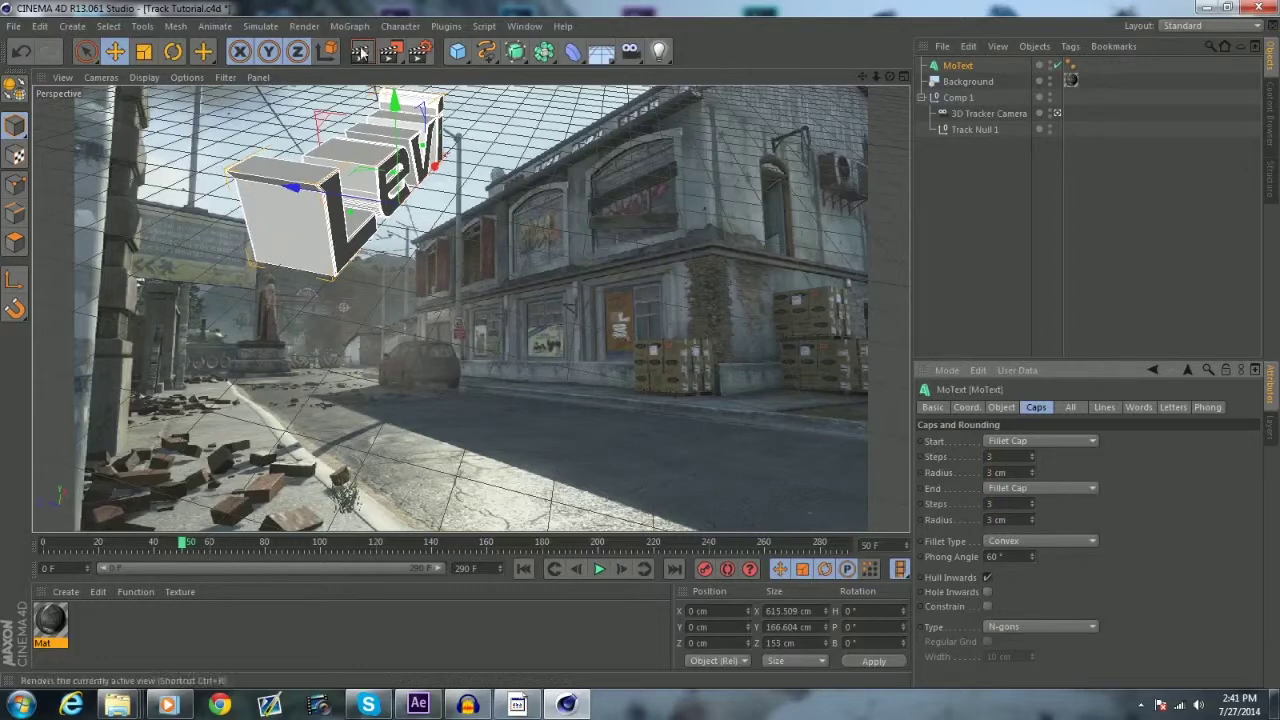
Load the Concrete material from the Grunge folder of the 1.2k Materials library in the Content Browser, and close the browser.
left_click(524, 26)
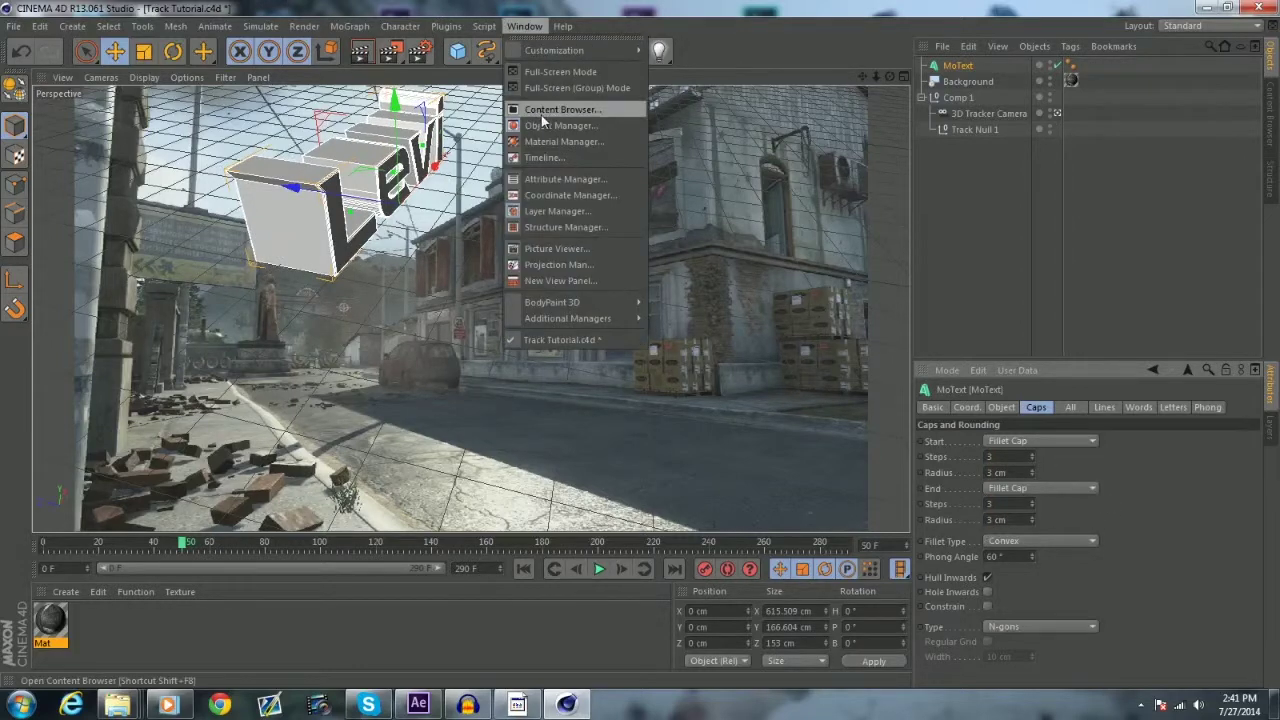
left_click(540, 114)
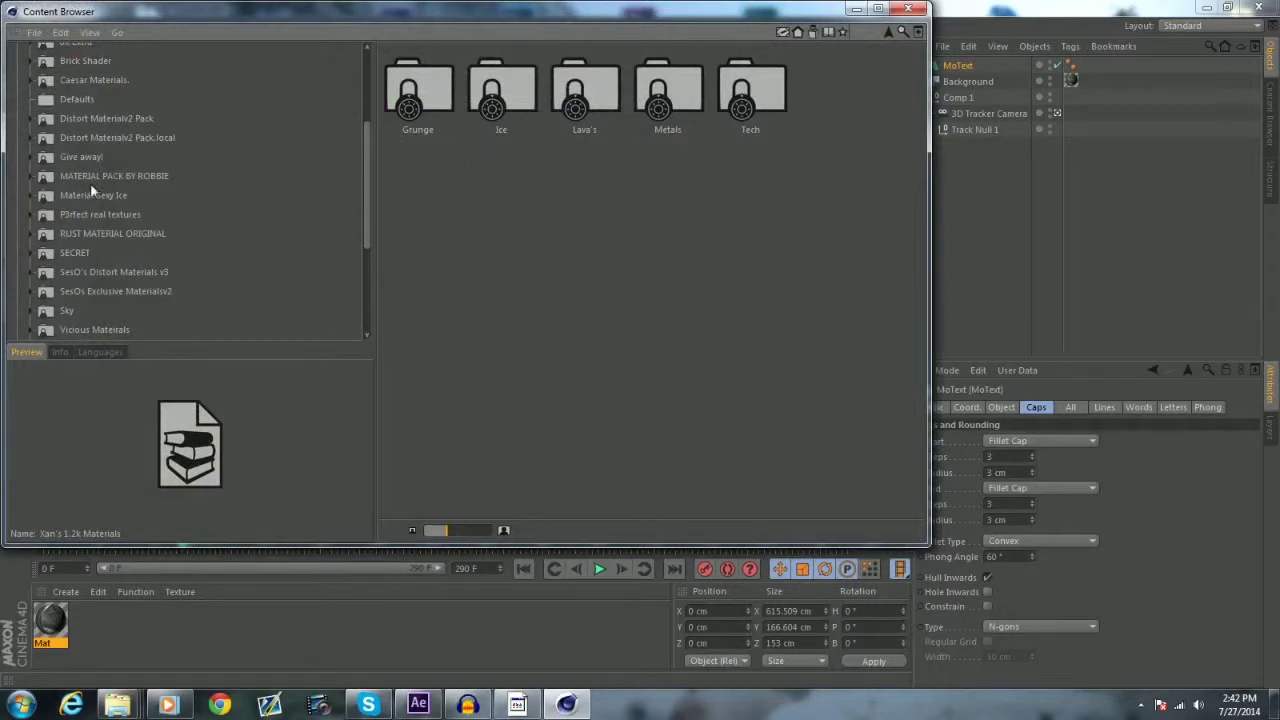
double_click(430, 100)
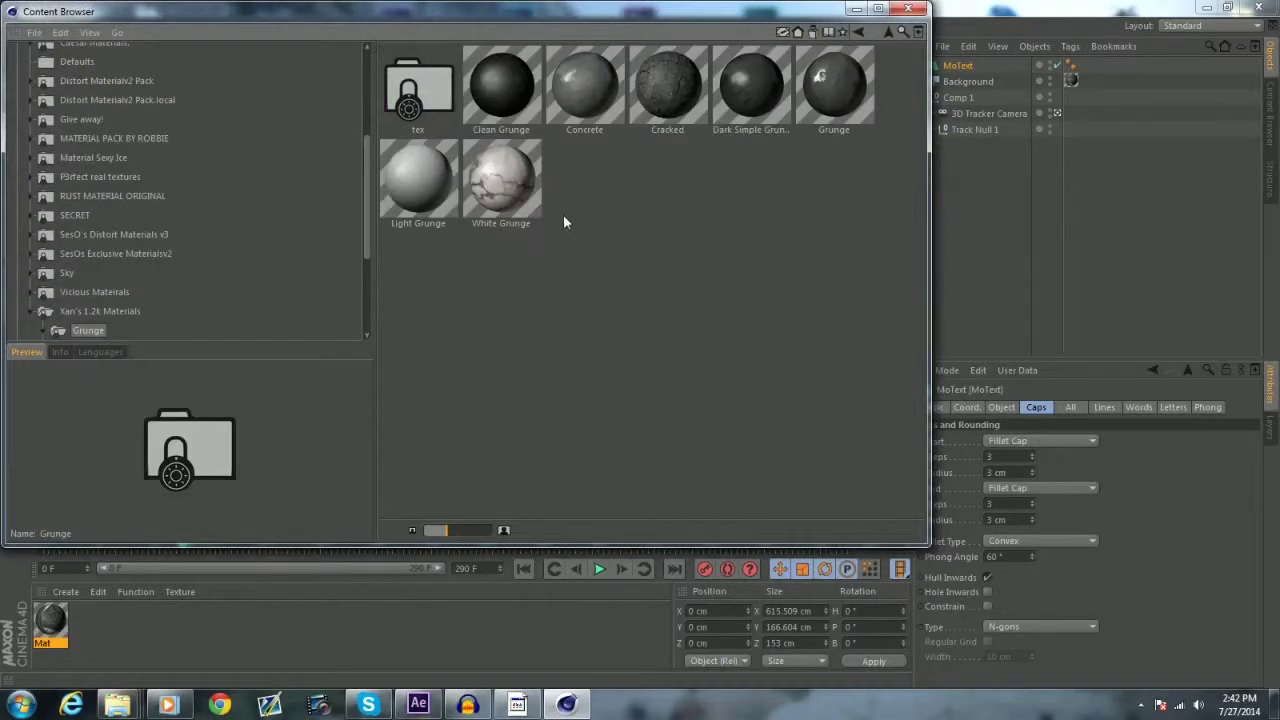
left_click_drag(597, 67, 267, 621)
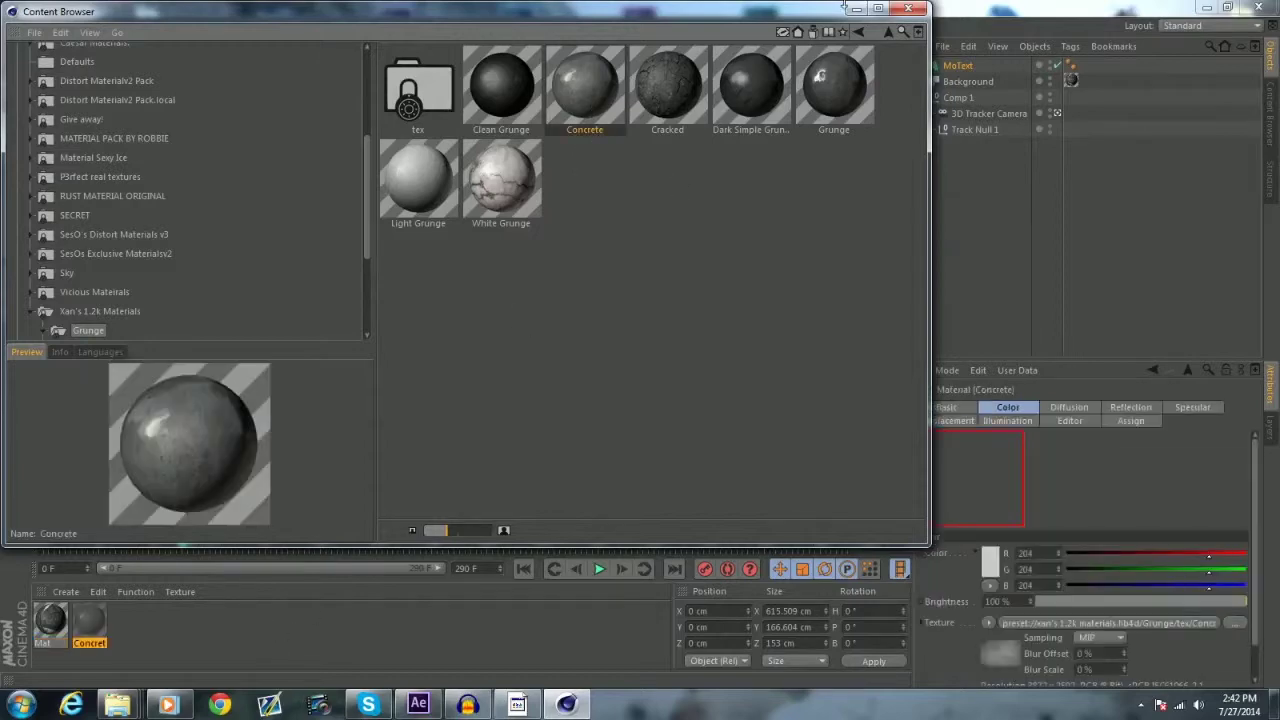
left_click(907, 12)
Apply the Concrete material to the 3D text with Cubic projection and Seamless enabled.
left_click_drag(89, 622, 311, 228)
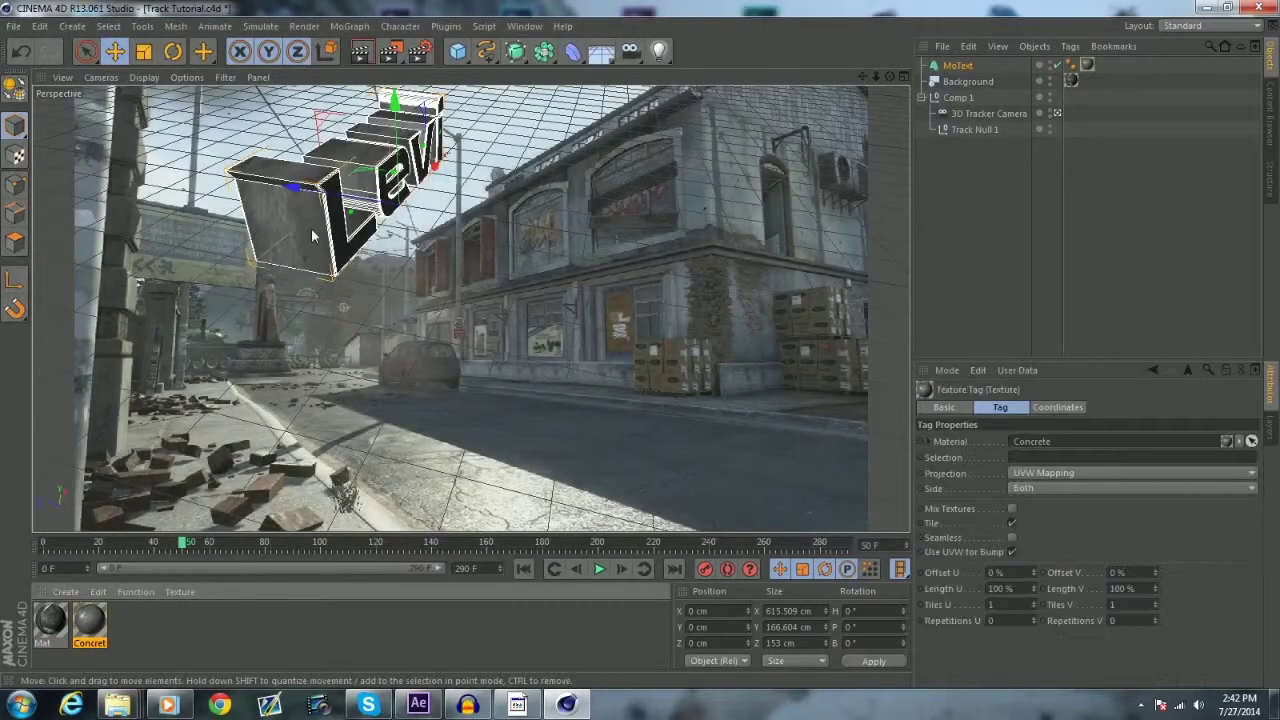
left_click(1033, 474)
left_click(1025, 535)
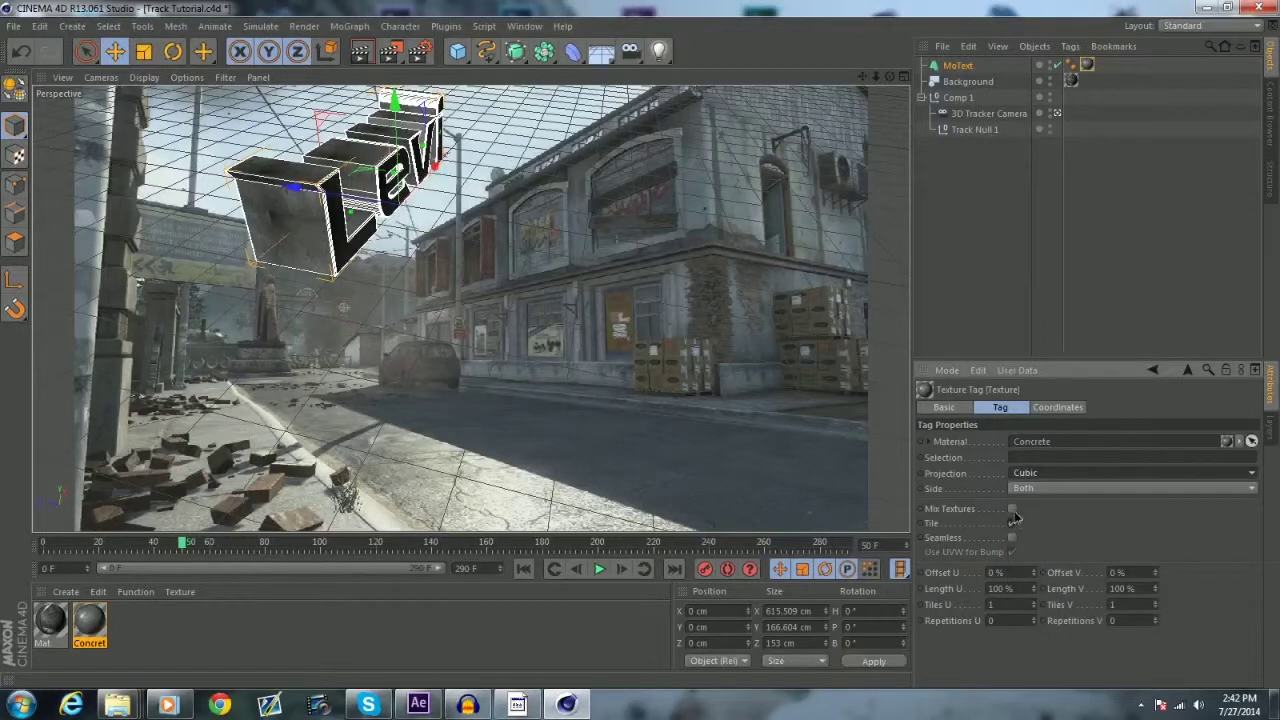
left_click(1013, 510)
left_click(1012, 538)
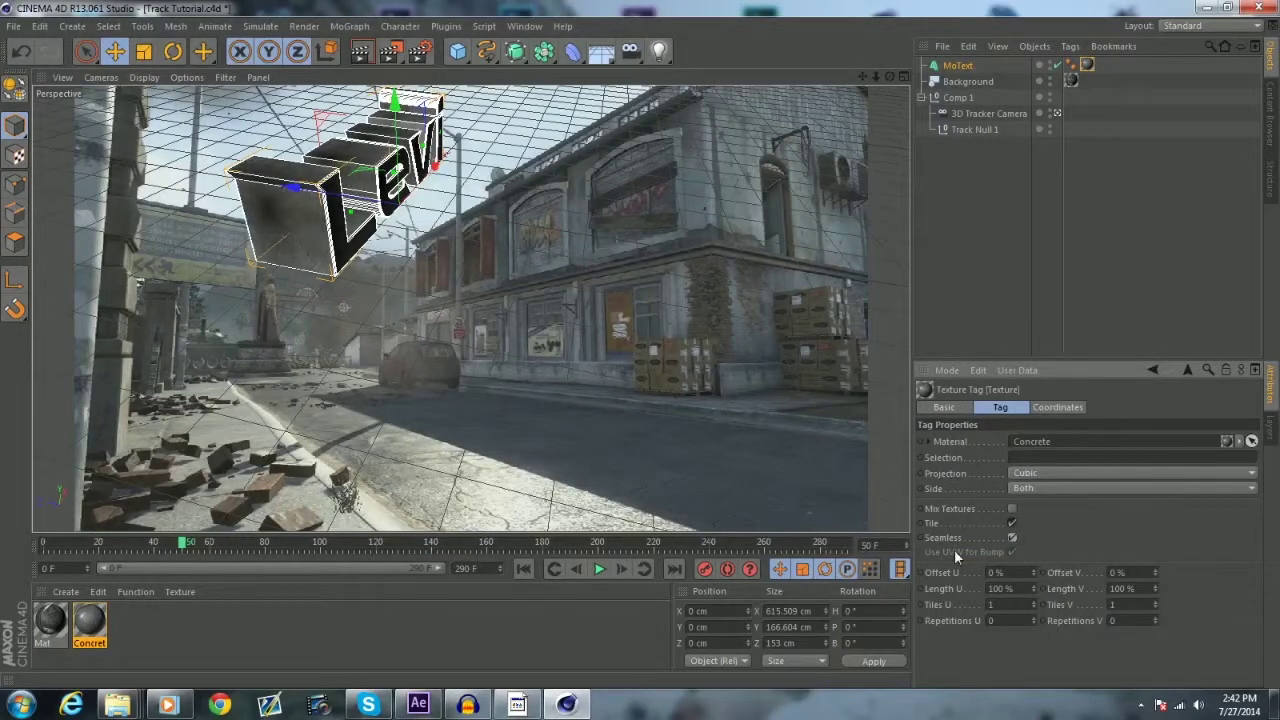
left_click(468, 658)
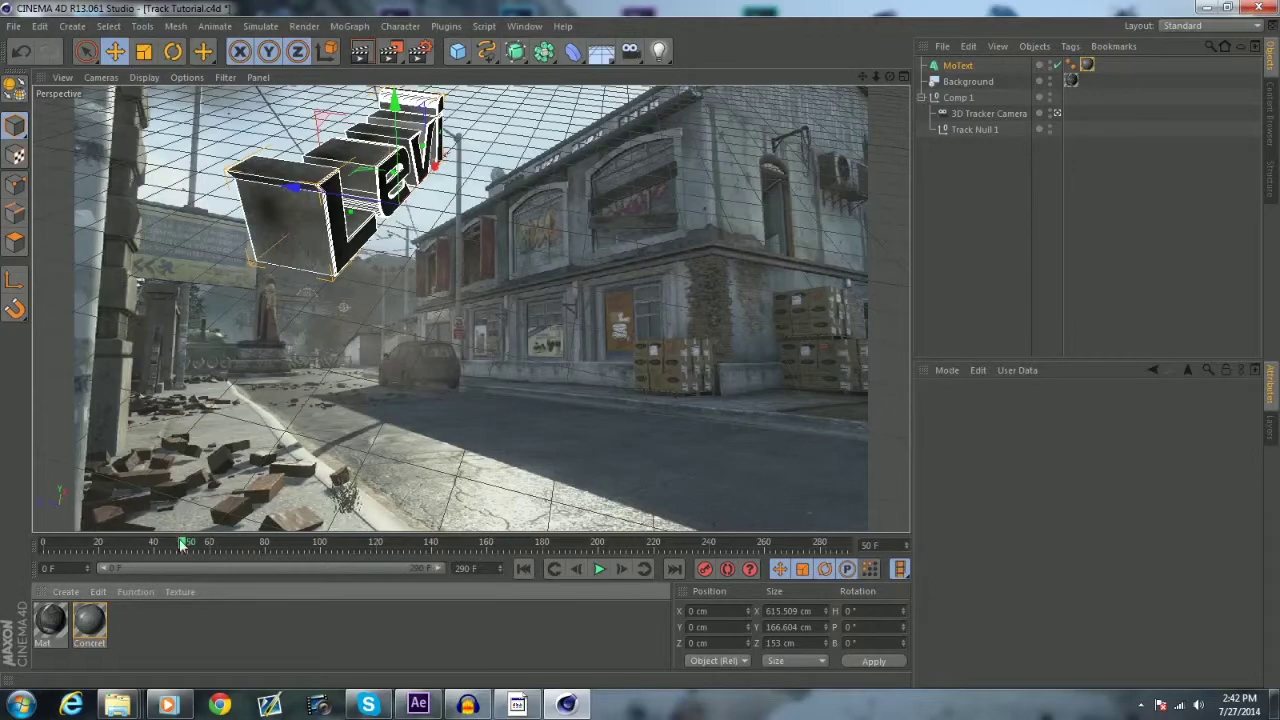
Move the 3D text to about X 265 cm, Y -579 cm over the street and rotate its pitch to about -7.7°.
left_click_drag(183, 543, 220, 543)
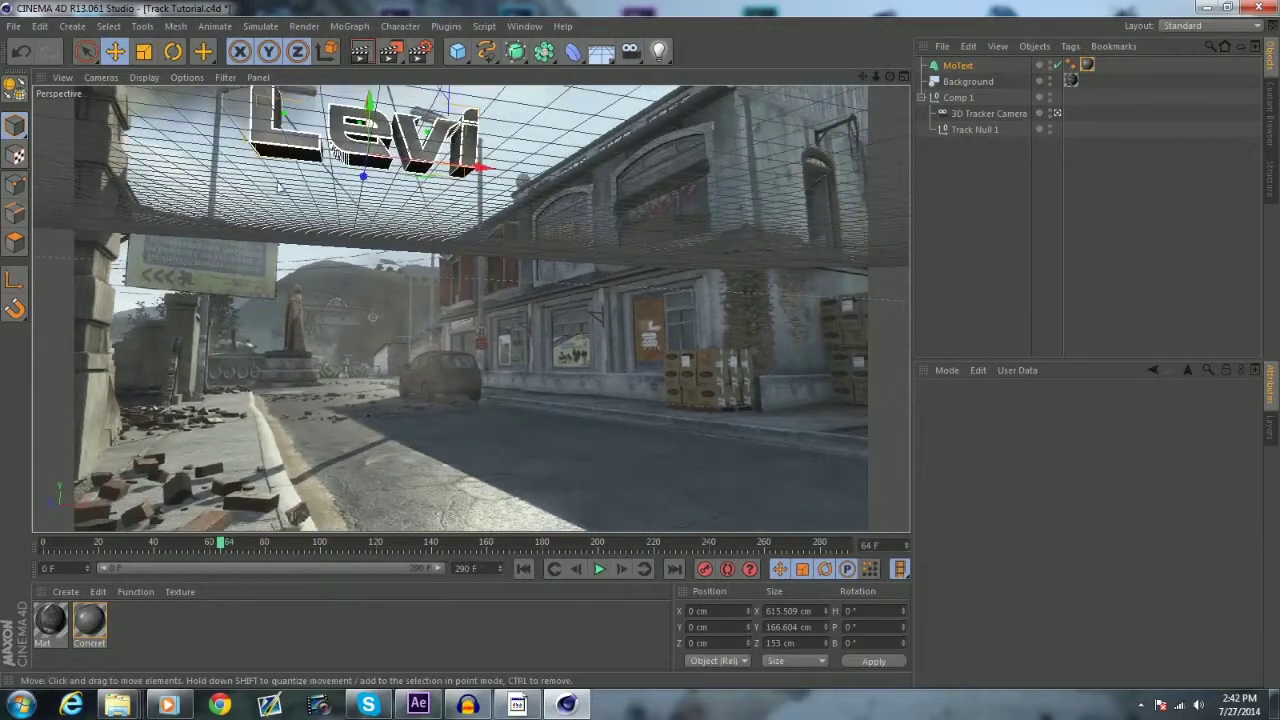
left_click_drag(368, 100, 555, 371)
key("r")
left_click_drag(470, 330, 467, 326)
Scale the 3D text up to about 1363 cm wide and 369 cm high at frame 106.
left_click_drag(222, 545, 337, 545)
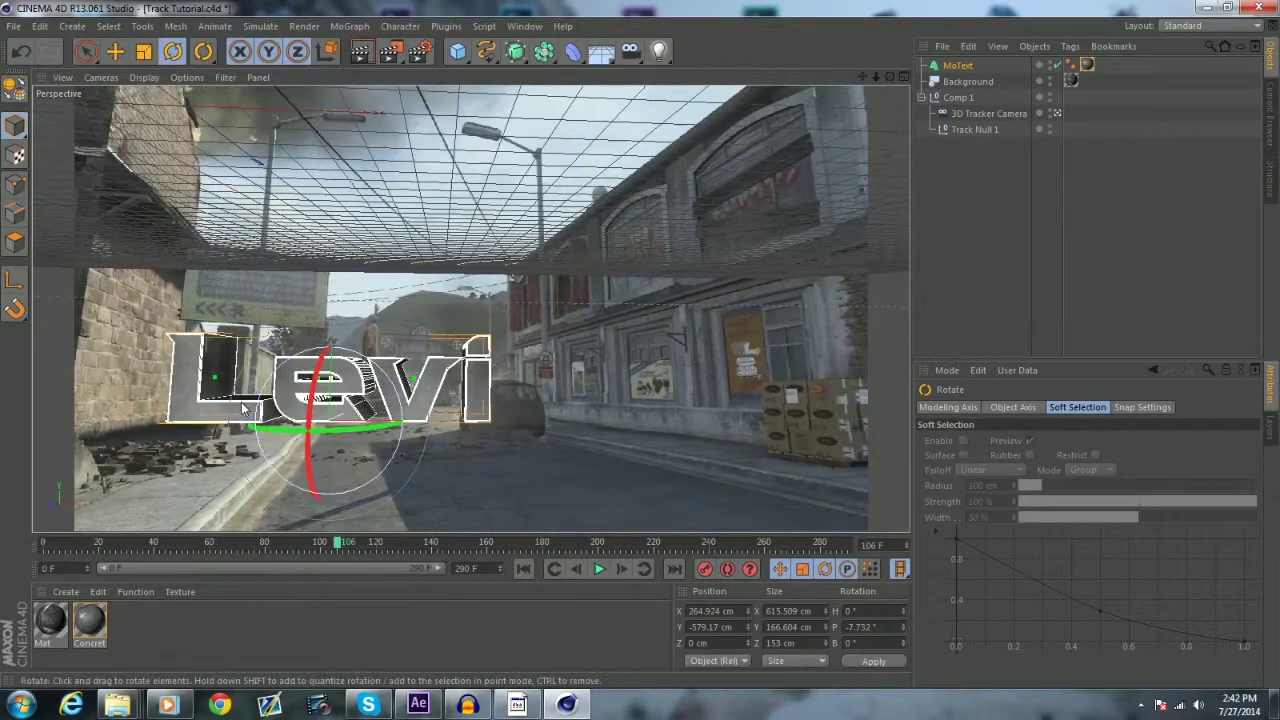
key("t")
left_click_drag(243, 408, 549, 425)
Move the 3D text down the street to about X 462, Y -899, Z 2354 cm, deselect it, and scrub the timeline to check its placement.
key("e")
left_click_drag(336, 545, 373, 545)
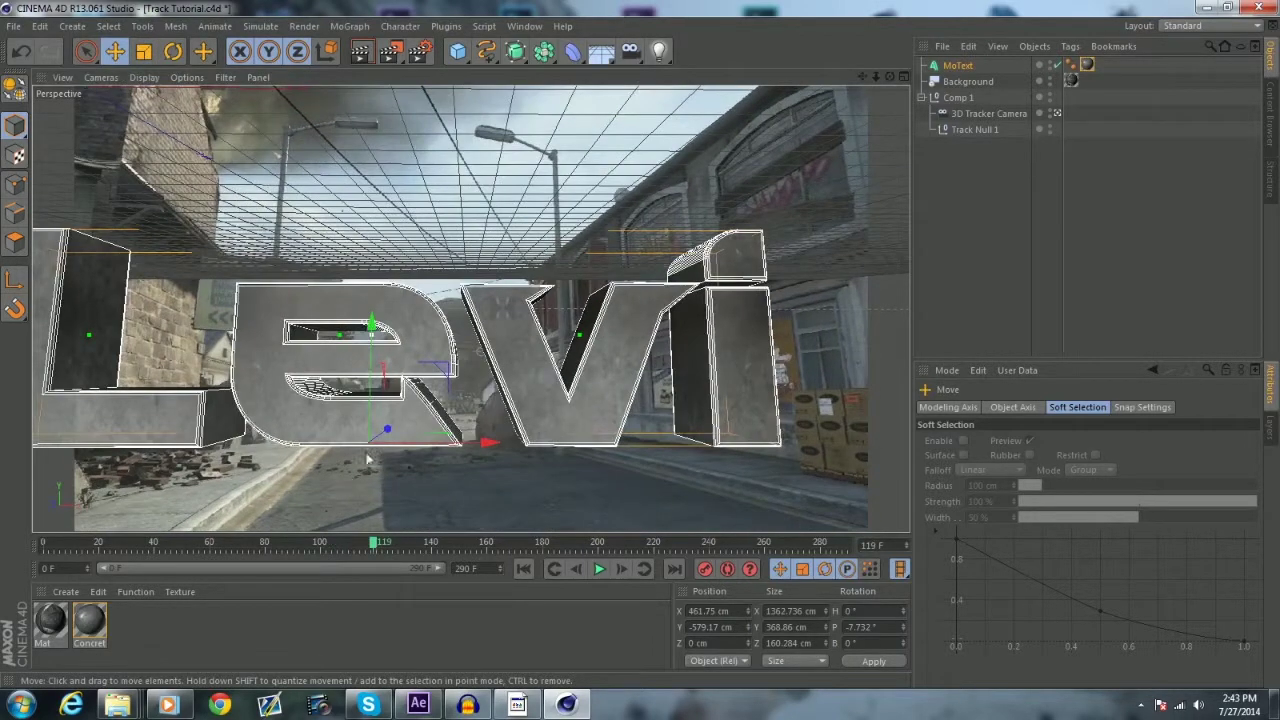
left_click_drag(367, 459, 486, 326)
left_click_drag(376, 543, 44, 548)
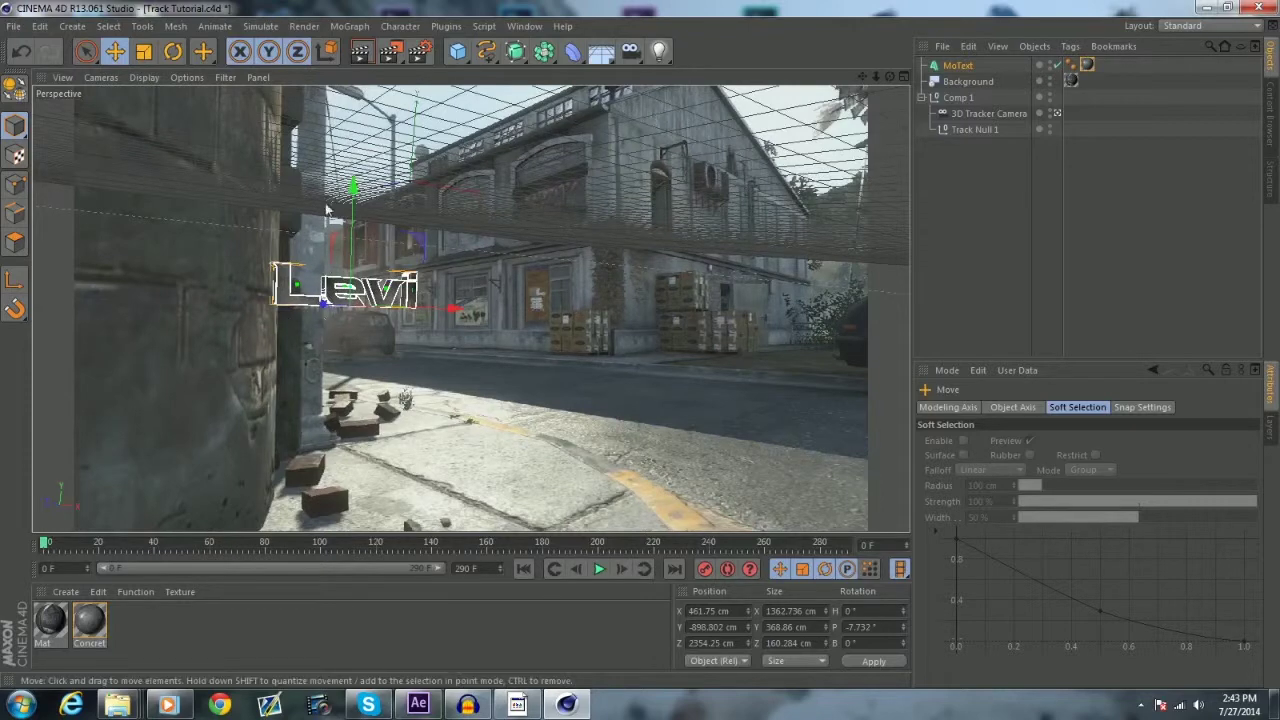
left_click(289, 602)
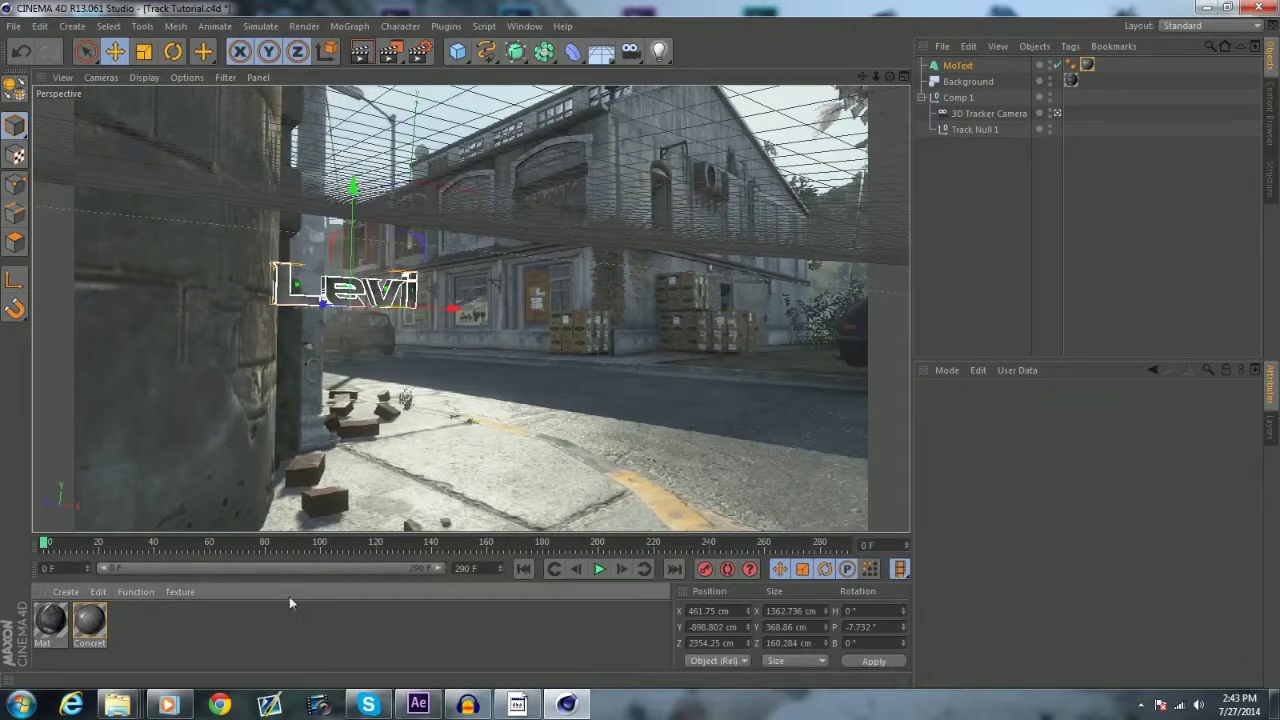
left_click(953, 198)
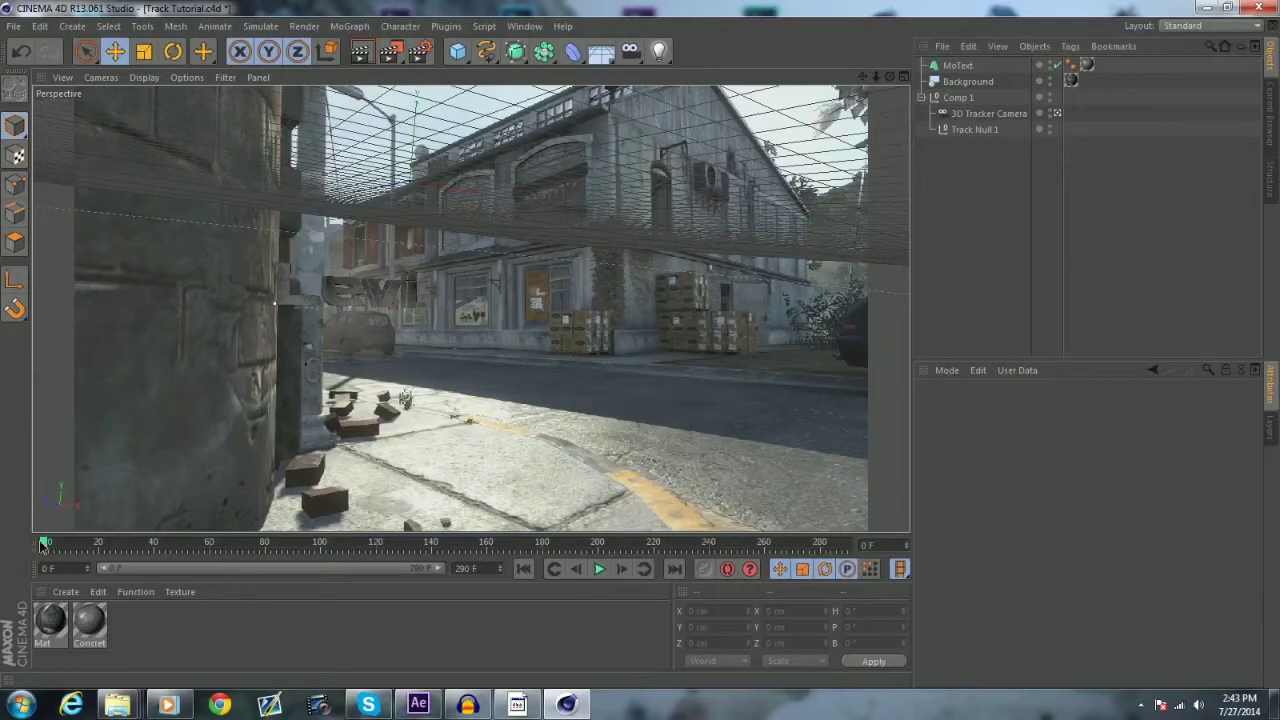
left_click_drag(44, 548, 118, 566)
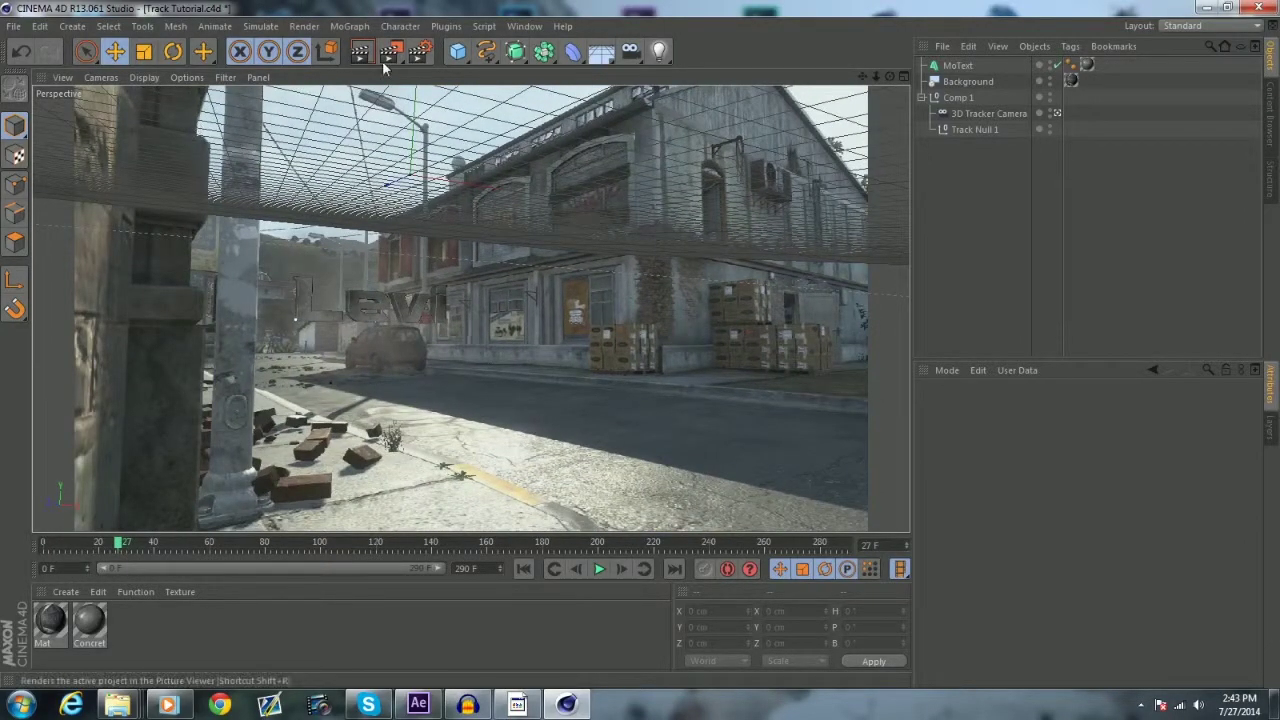
Set the render output's save format to QuickTime Movie in the Render Settings.
left_click(420, 52)
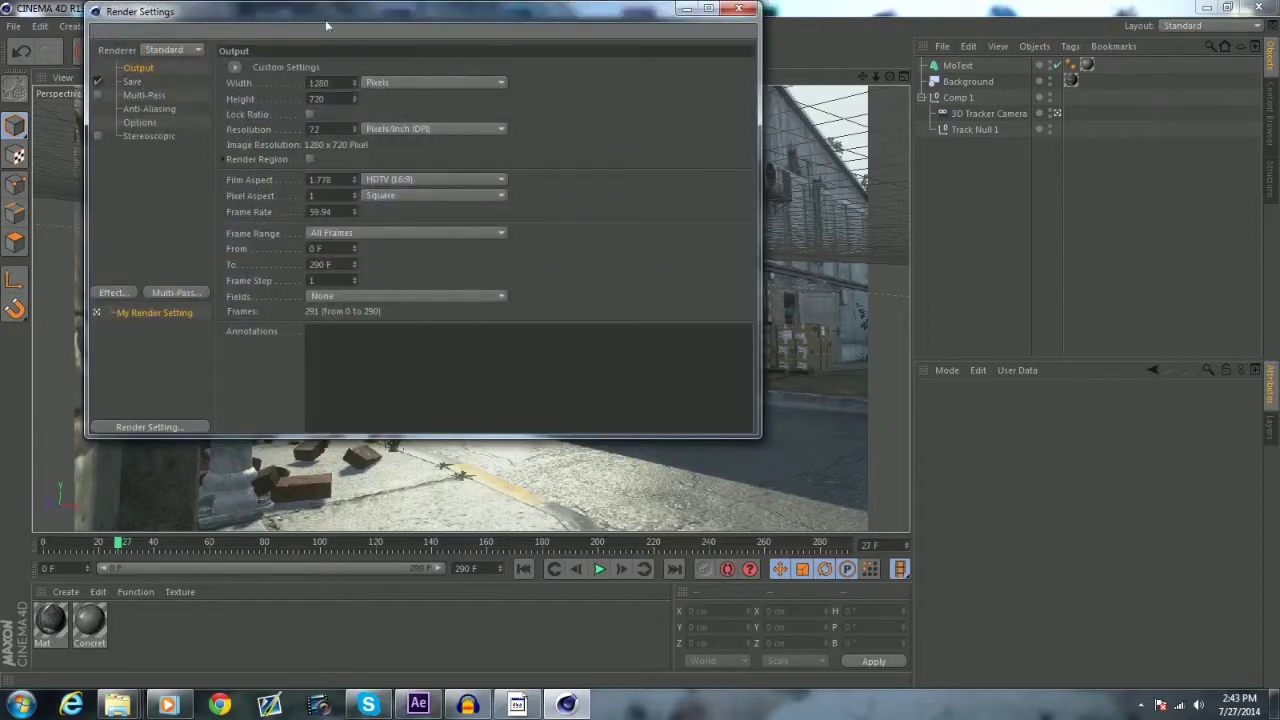
left_click_drag(397, 20, 384, 156)
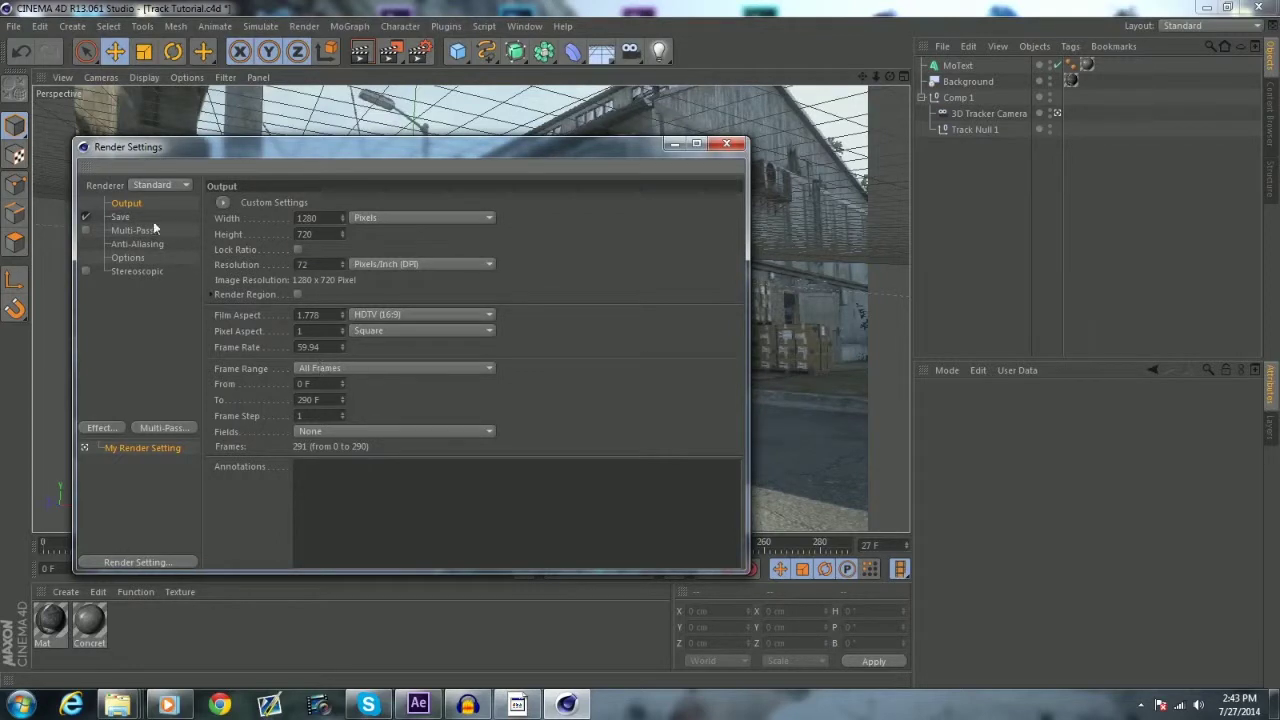
left_click(121, 217)
left_click(380, 248)
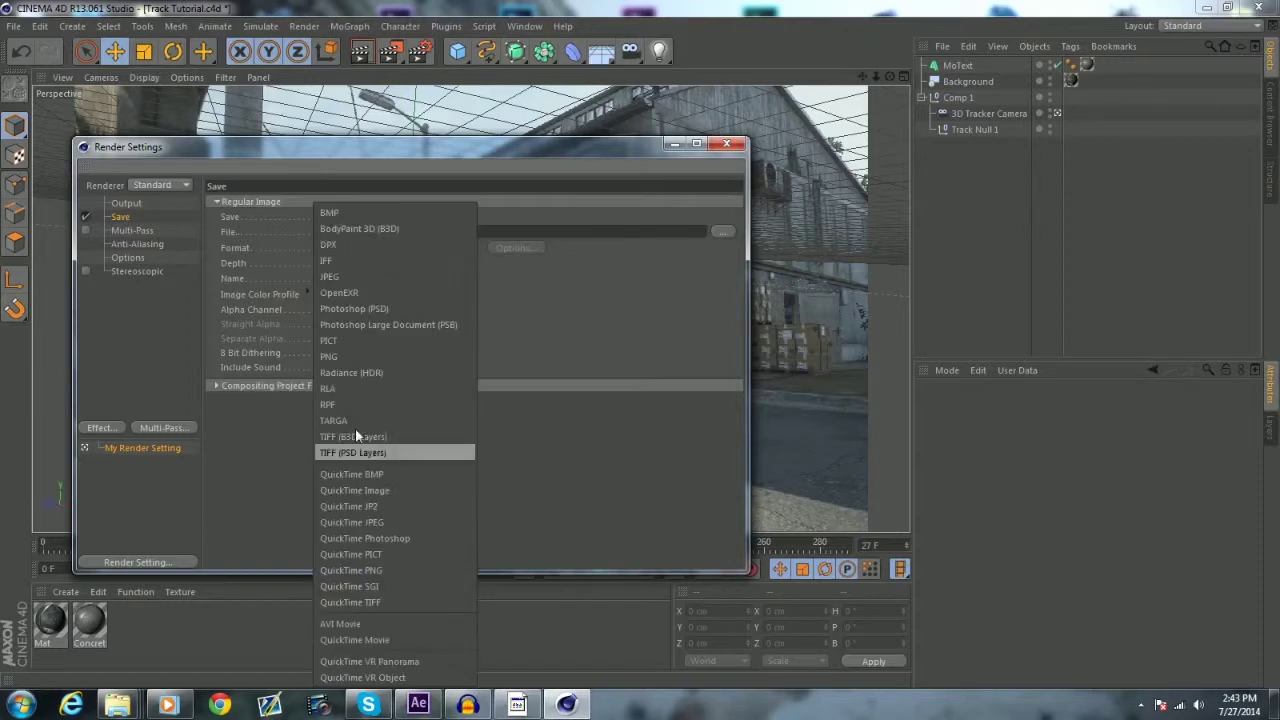
left_click(348, 638)
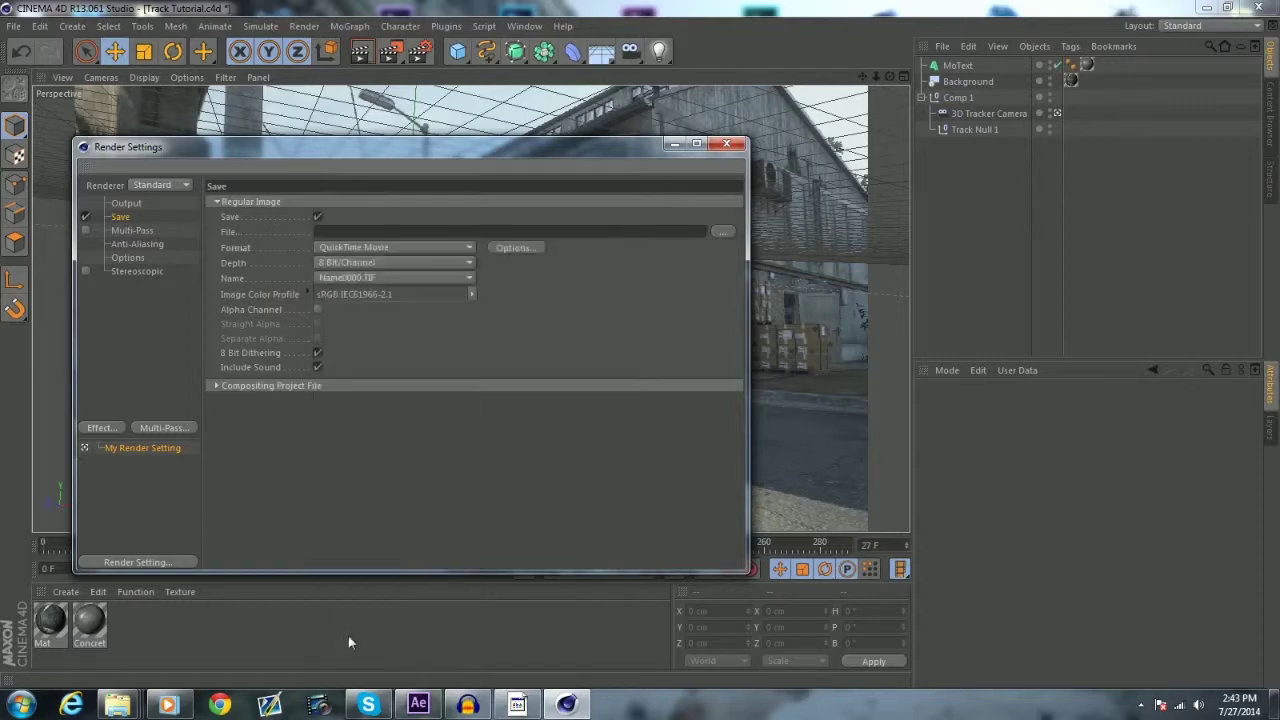
Enable the alpha channel and set the render's save file to Tutorial 3D Text in the Desktop's Tutorial folder.
left_click(317, 311)
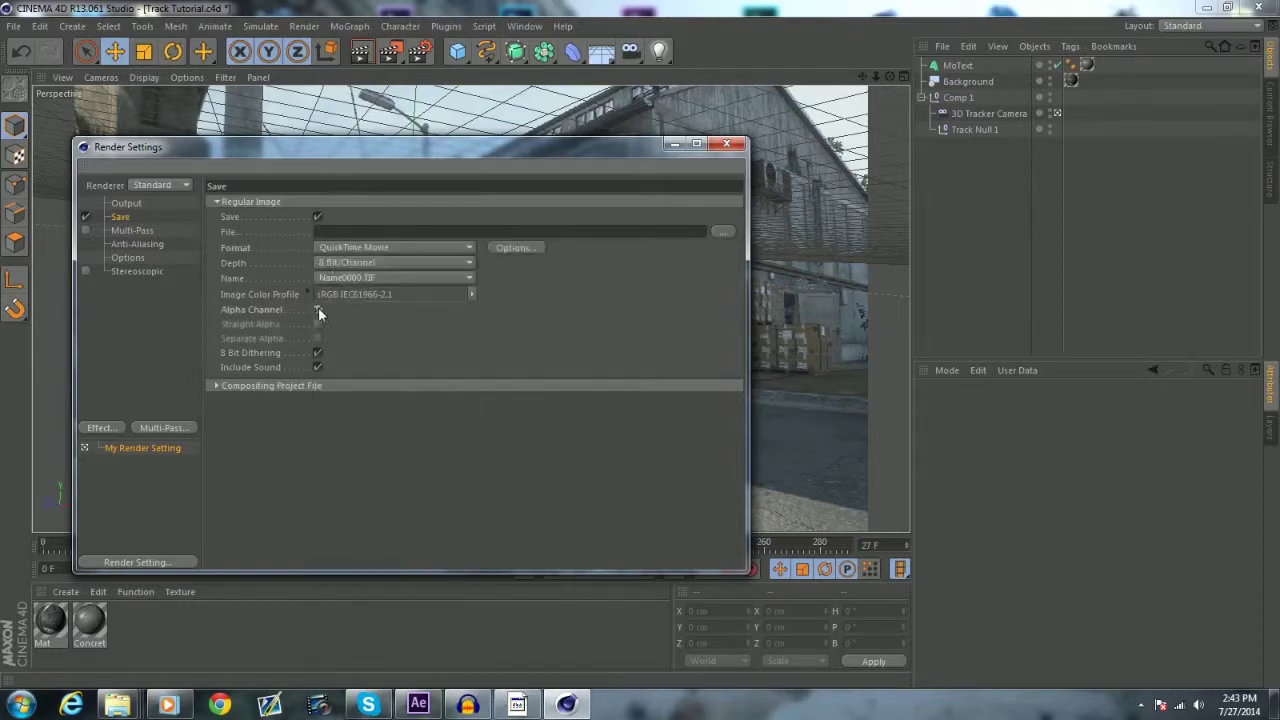
left_click(723, 231)
scroll(640, 325, "down", 5)
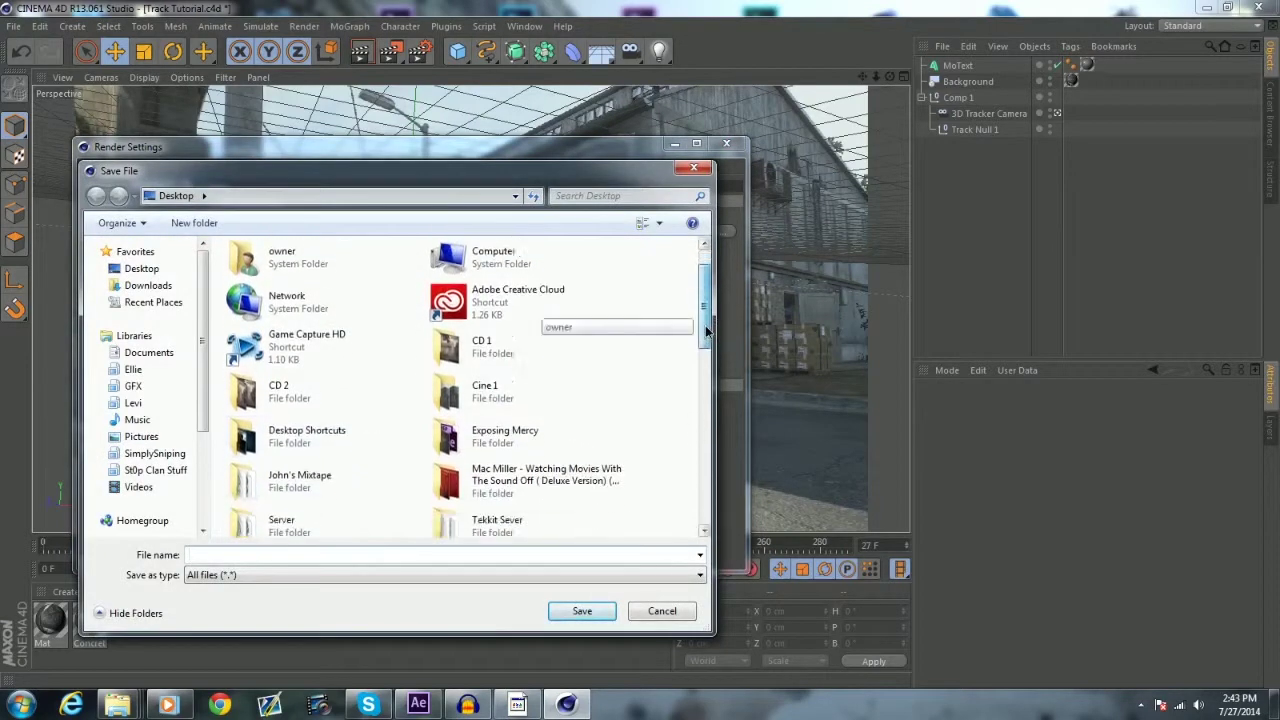
left_click(318, 372)
double_click(318, 383)
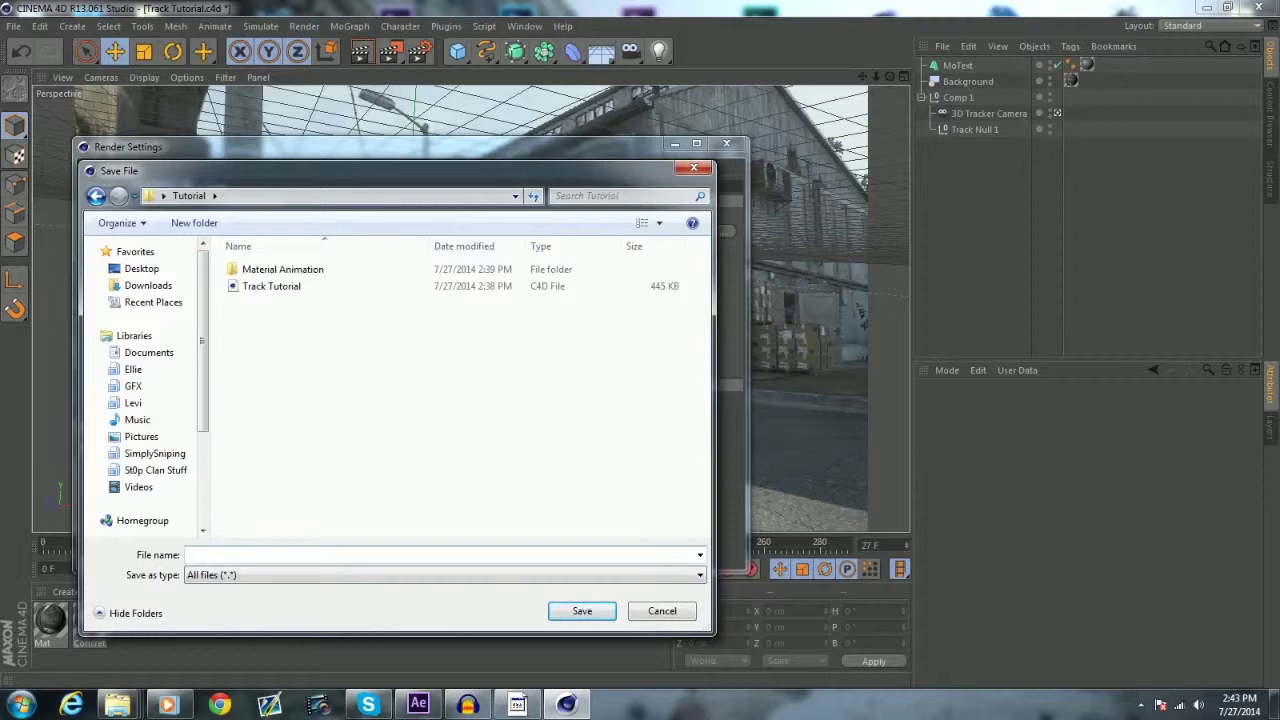
type("Tutorial 3D Text")
left_click(570, 614)
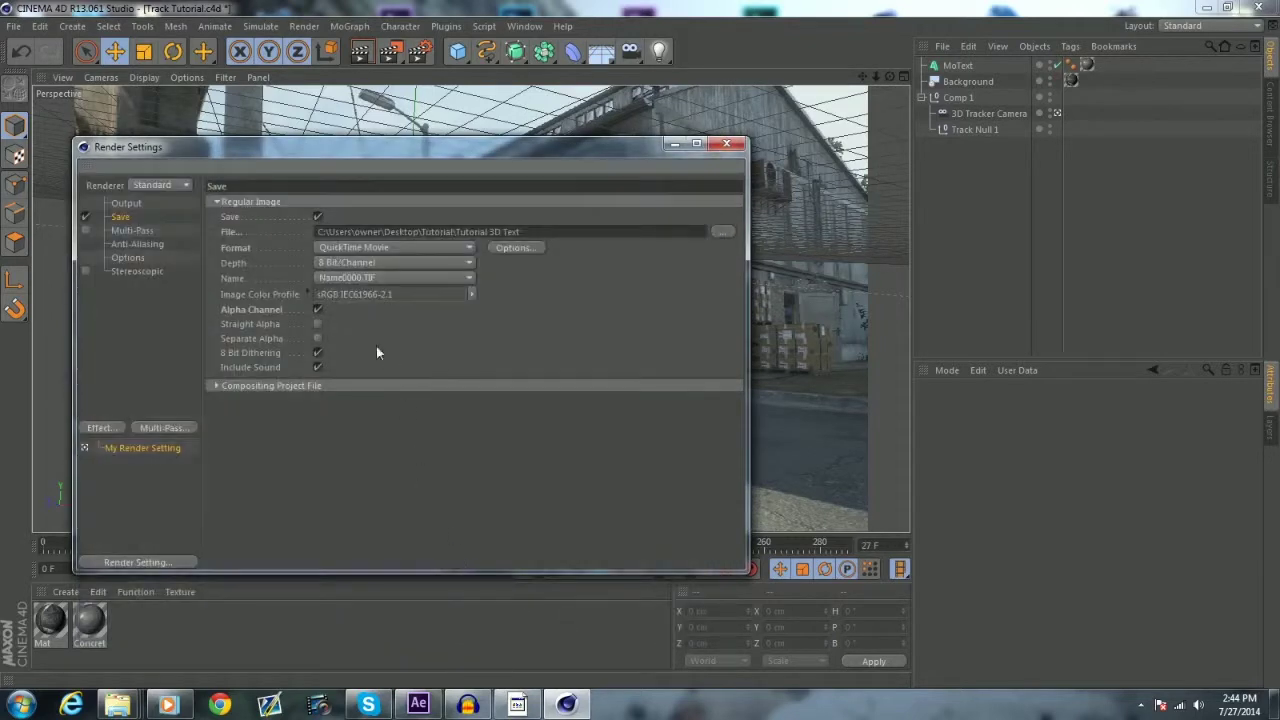
Set the render's anti-aliasing to Best with a minimum level of 2x2.
left_click(140, 243)
left_click(331, 202)
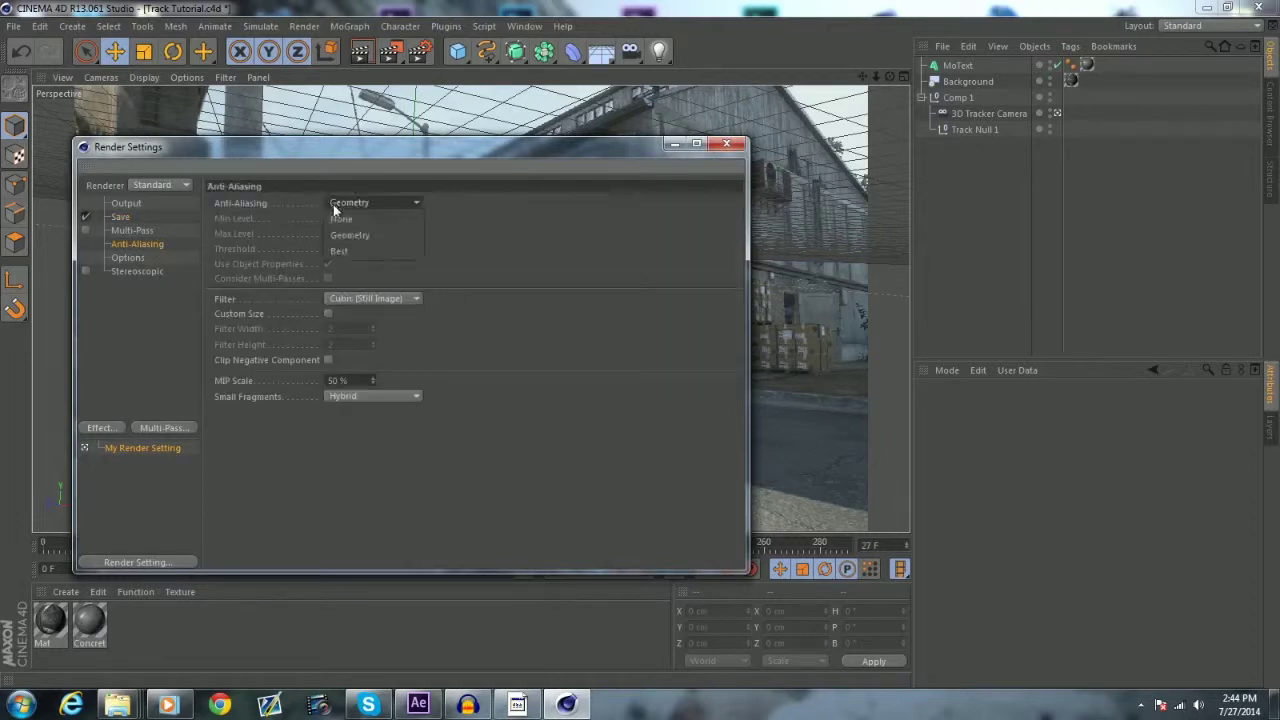
left_click(358, 252)
left_click(328, 216)
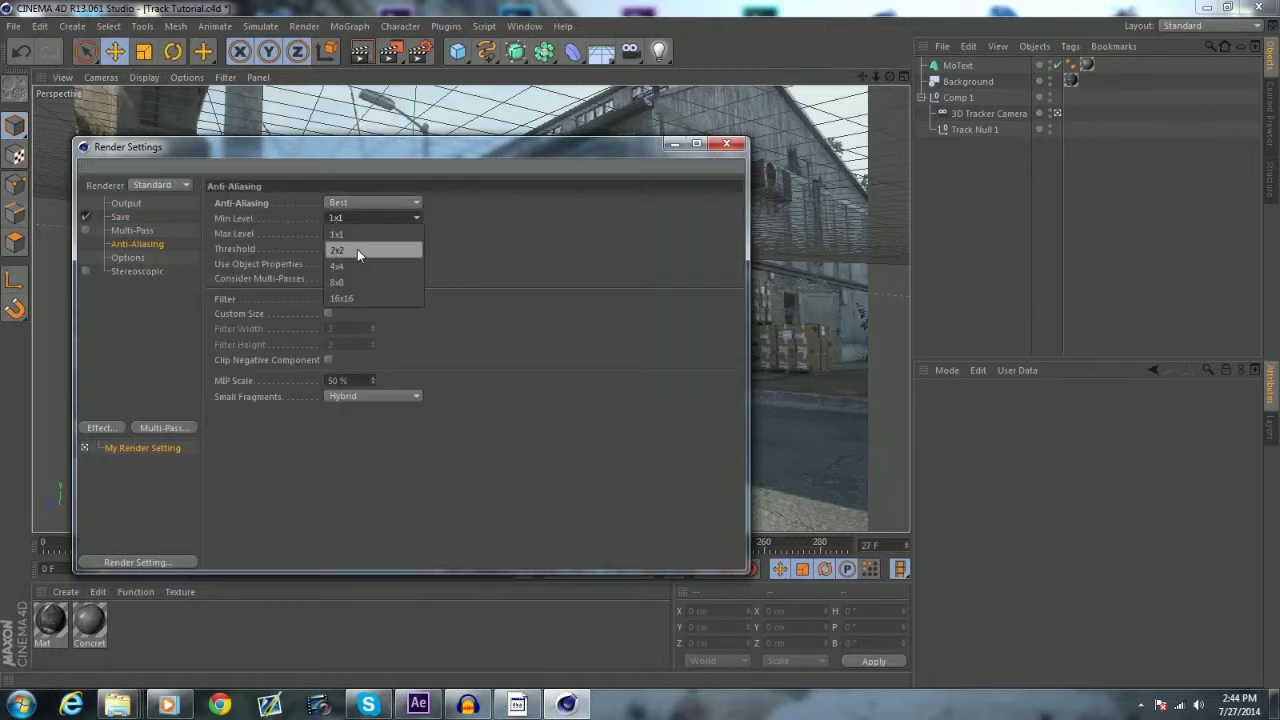
left_click(357, 249)
Add the Global Illumination effect to the render settings and close them.
left_click(130, 272)
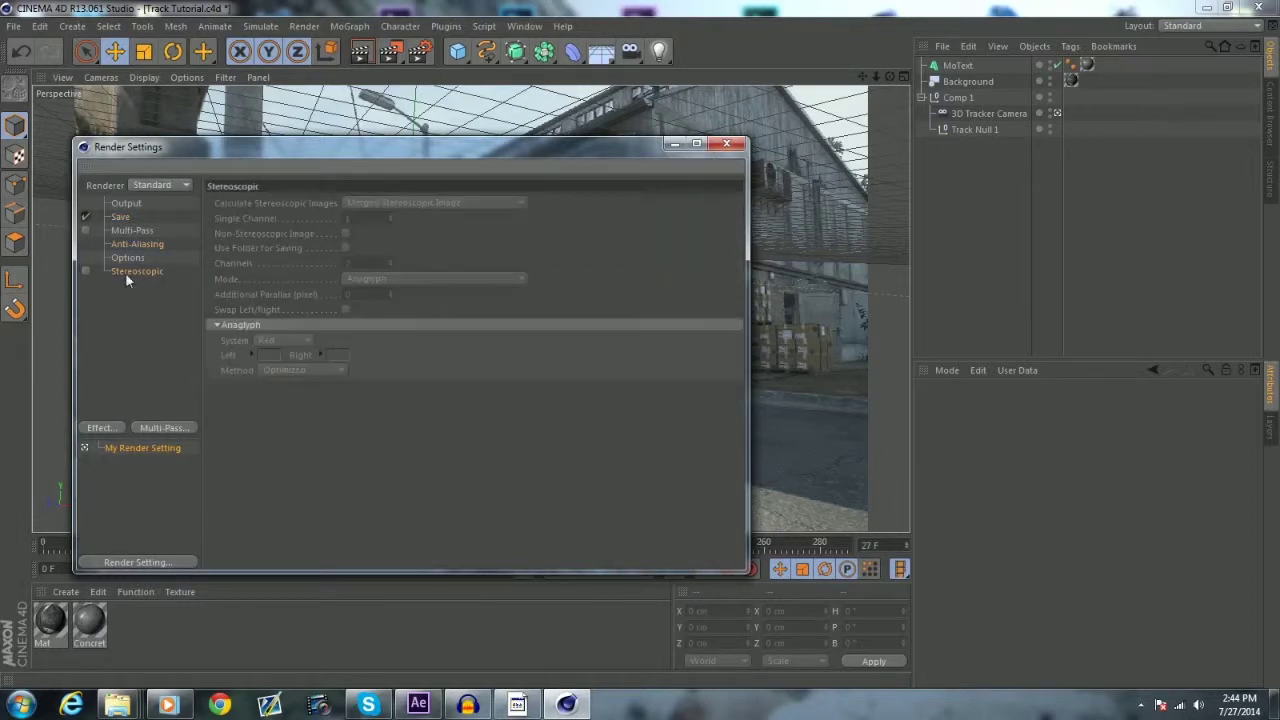
left_click(102, 427)
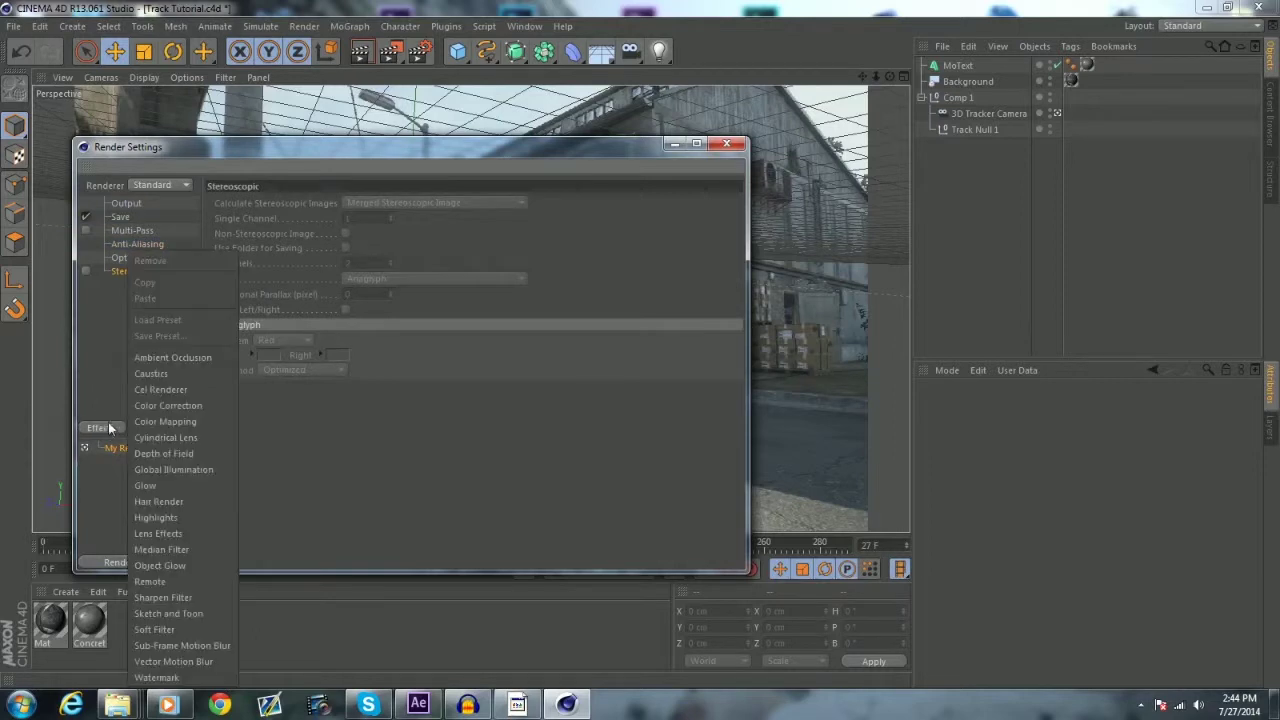
left_click(173, 466)
left_click(726, 143)
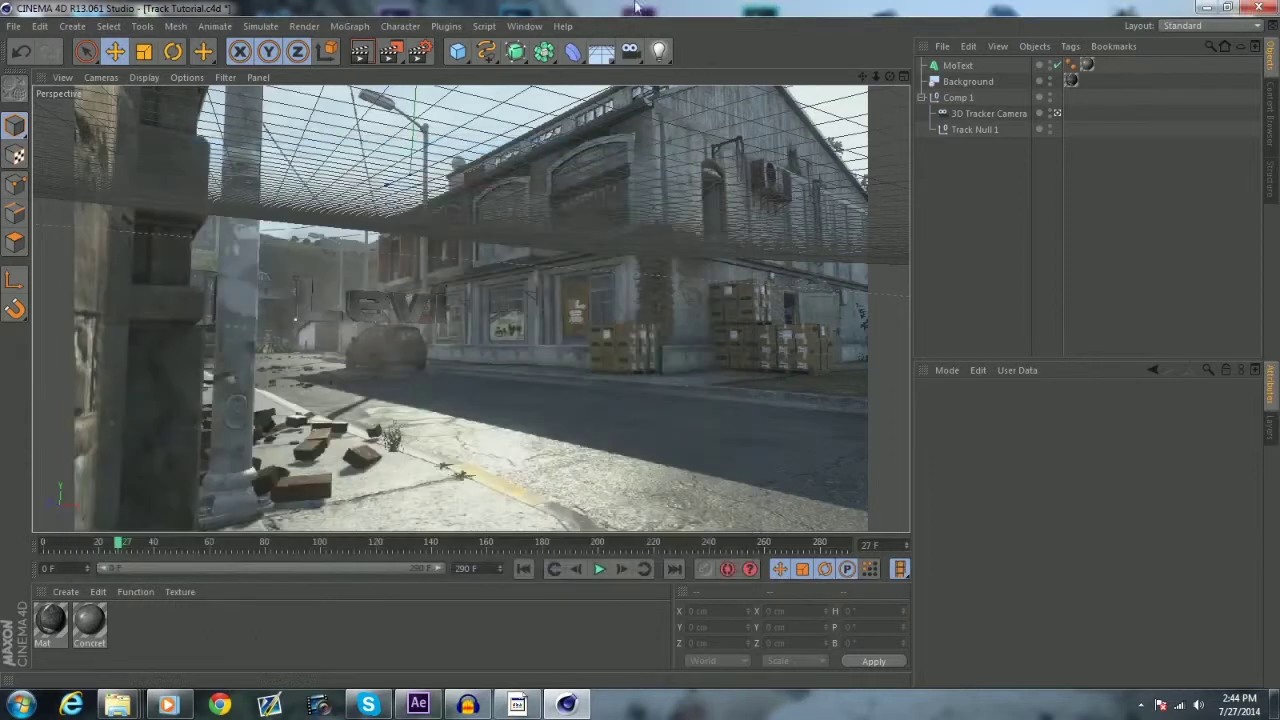
Add an omni light and move it to about X 828, Y -323, Z -57 cm, in front of the 3D text.
left_click_drag(120, 543, 548, 541)
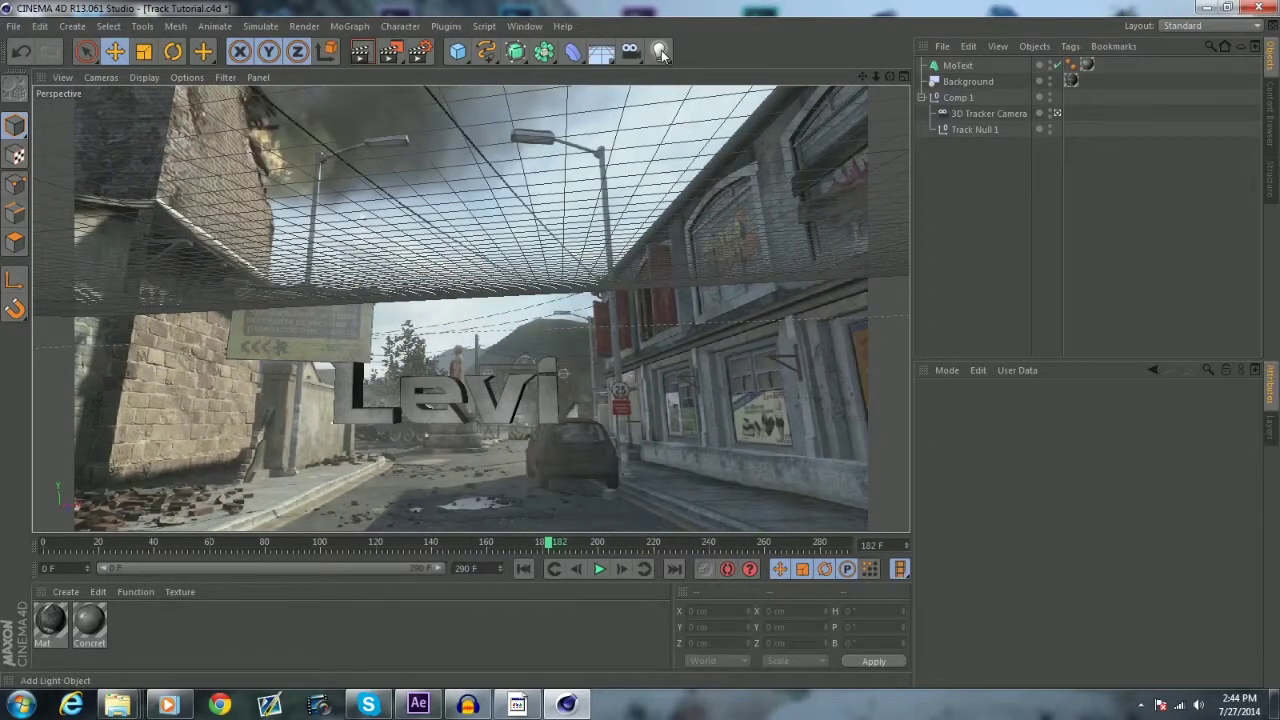
left_click_drag(658, 51, 695, 70)
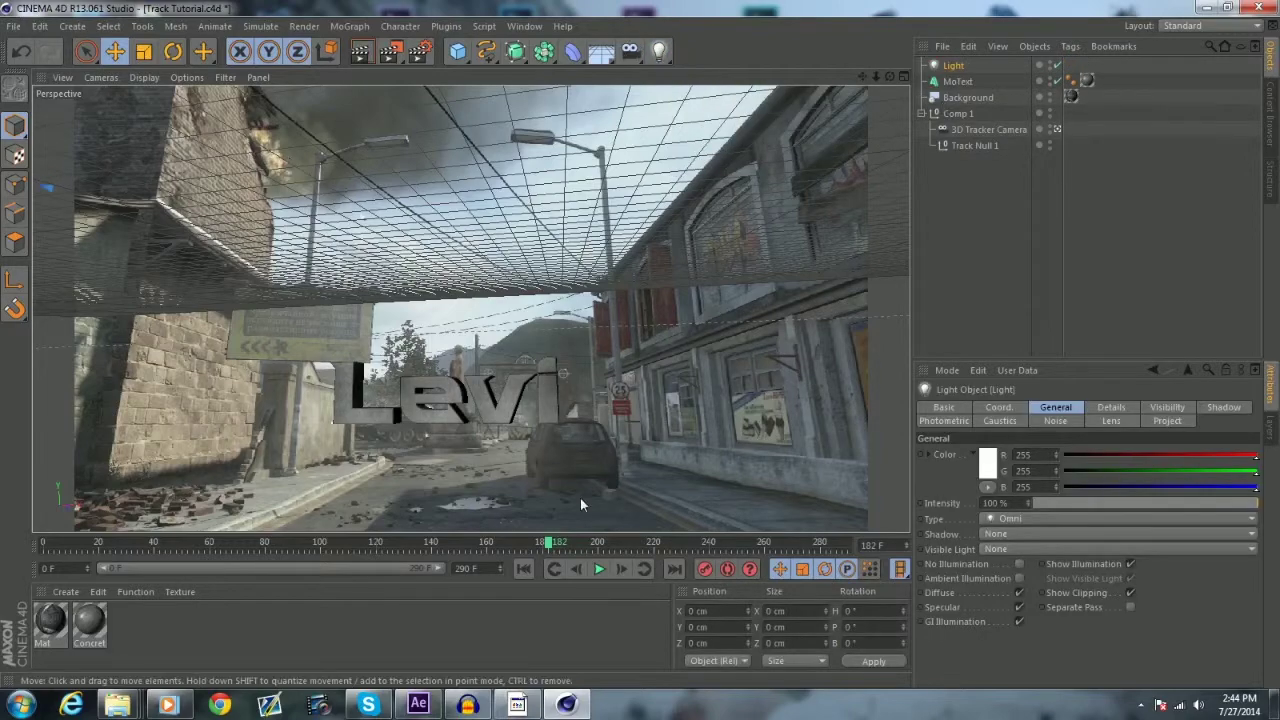
left_click_drag(548, 541, 187, 541)
left_click_drag(396, 100, 358, 233)
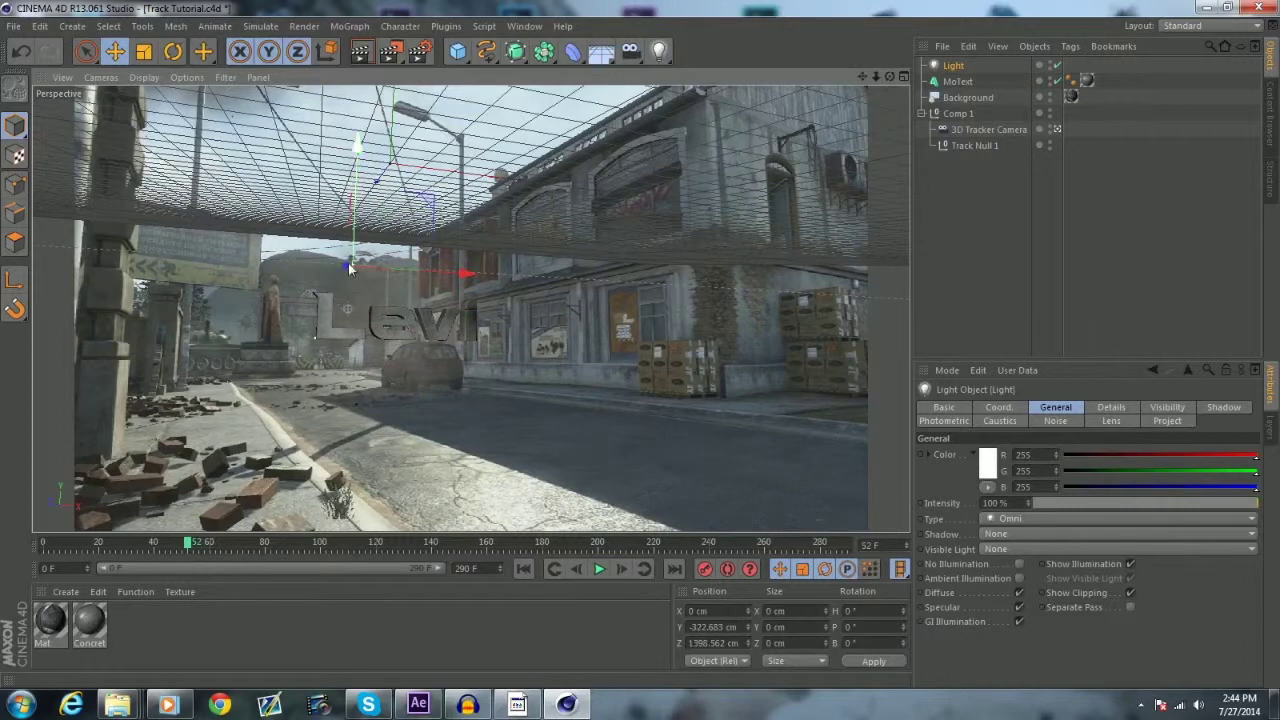
left_click_drag(465, 272, 556, 272)
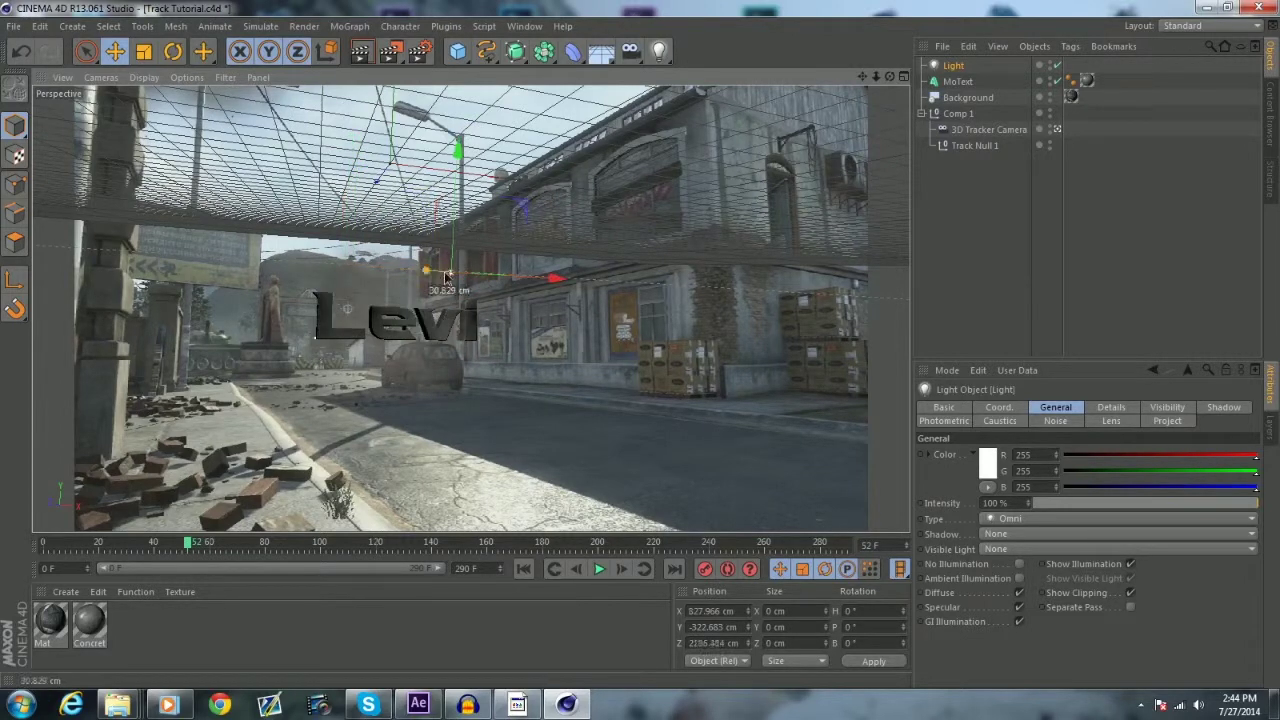
left_click_drag(428, 271, 590, 284)
Preview-render the active view at frame 52 to check the lighting on the text, and deselect the light.
left_click(420, 52)
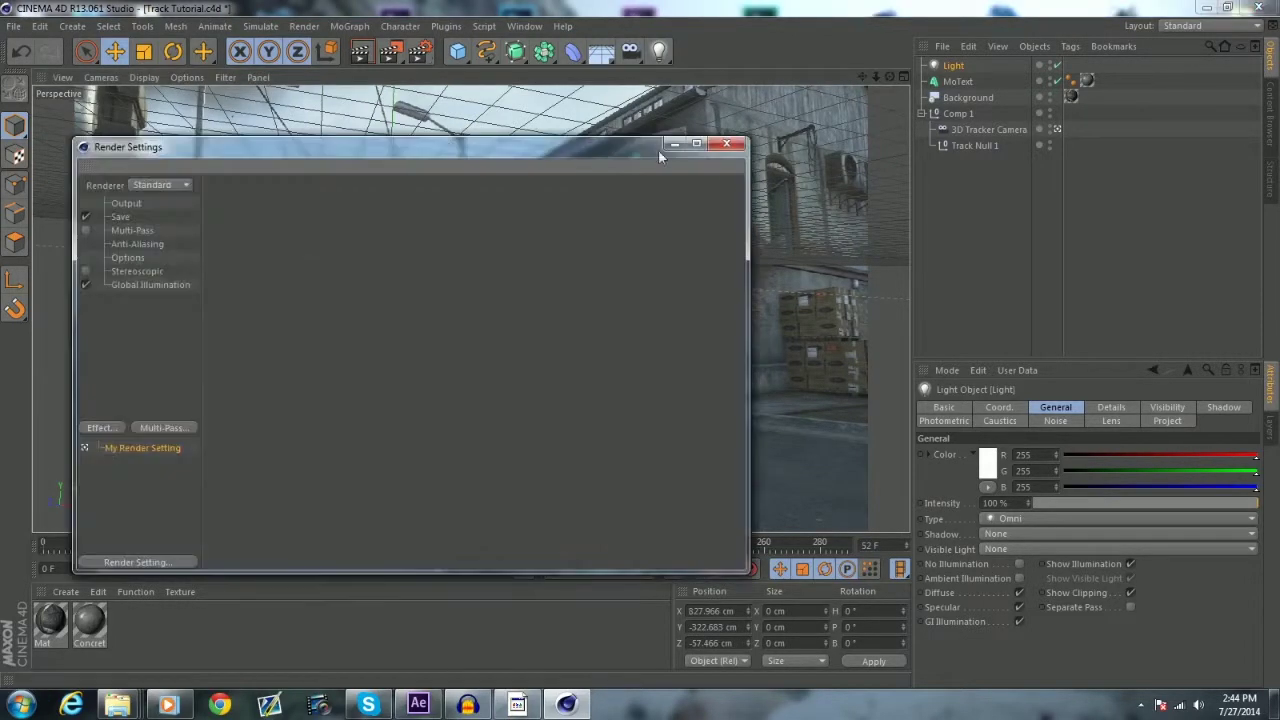
left_click(727, 144)
left_click(362, 52)
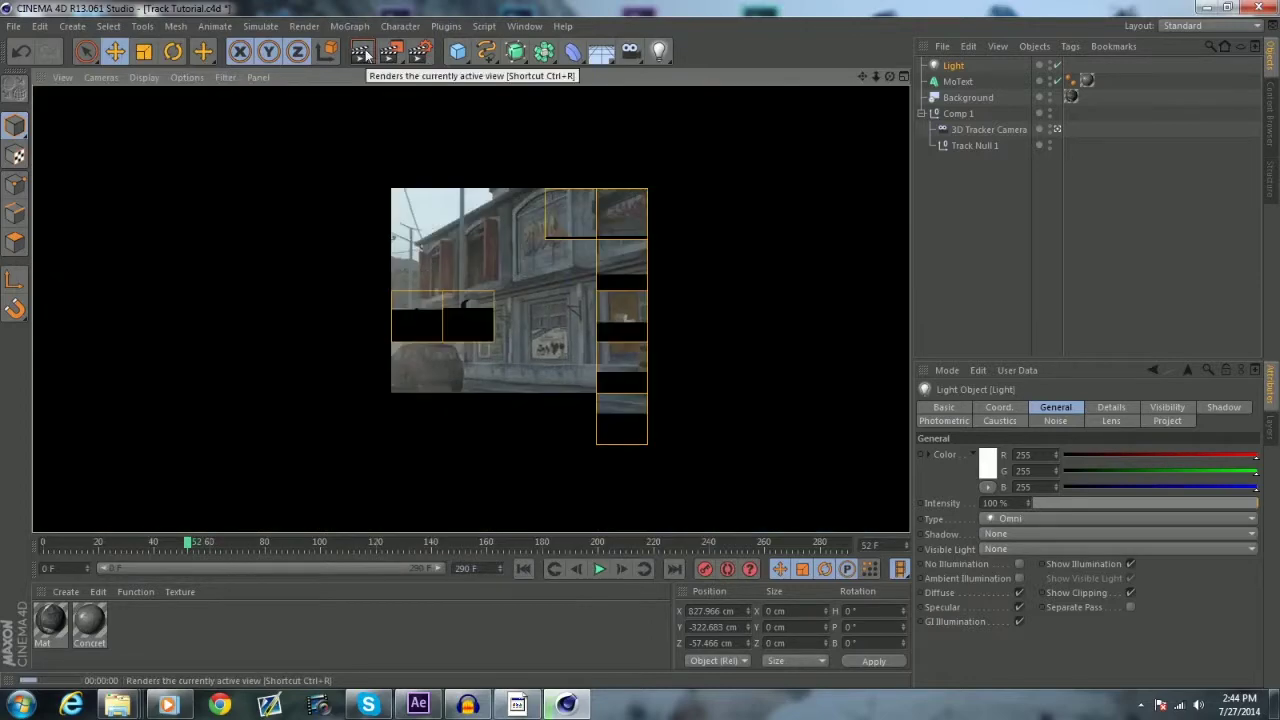
left_click(595, 256)
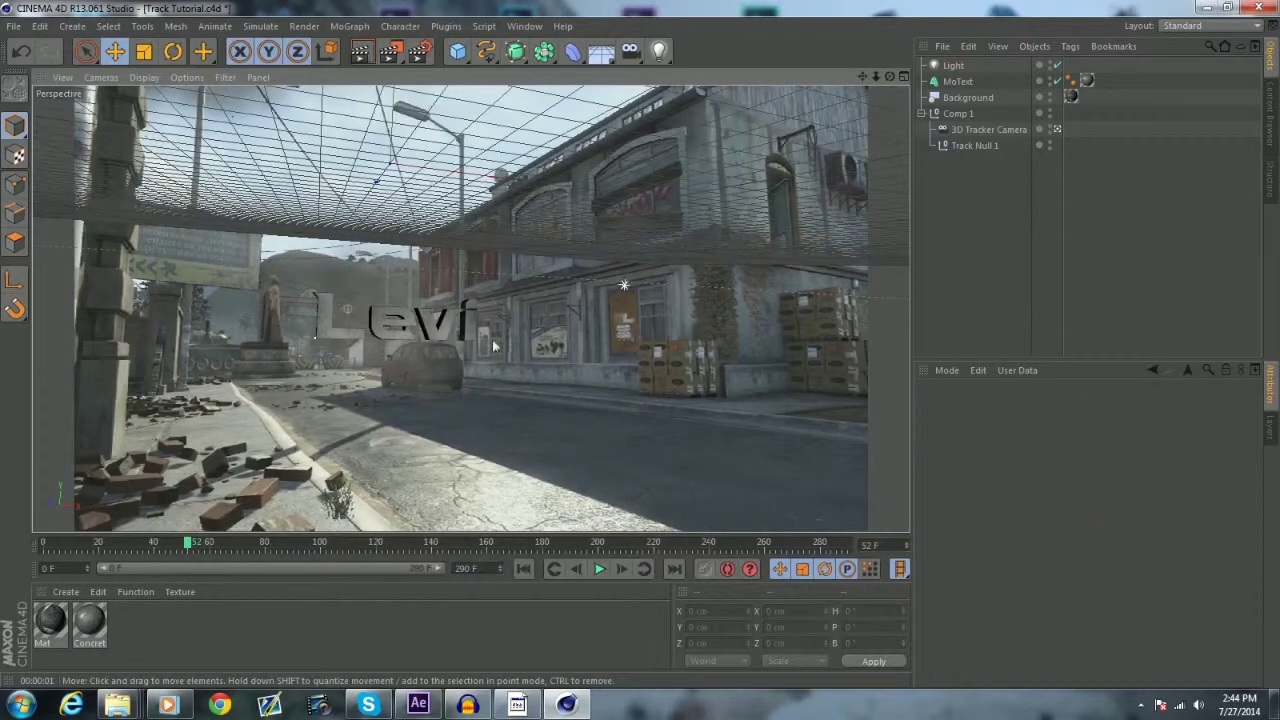
Add a second omni light at about X -487, Y -323, Z 799 cm on the other side of the text.
left_click_drag(878, 77, 150, 307)
left_click(519, 220)
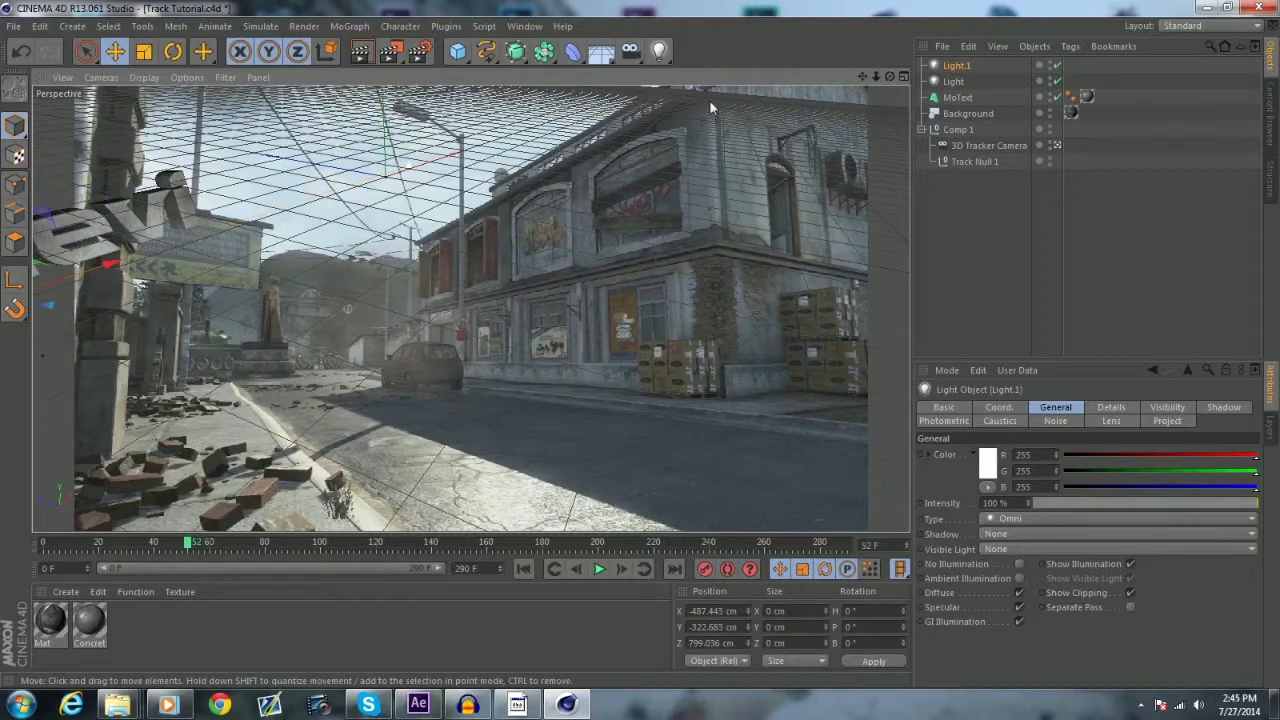
left_click_drag(889, 76, 940, 95)
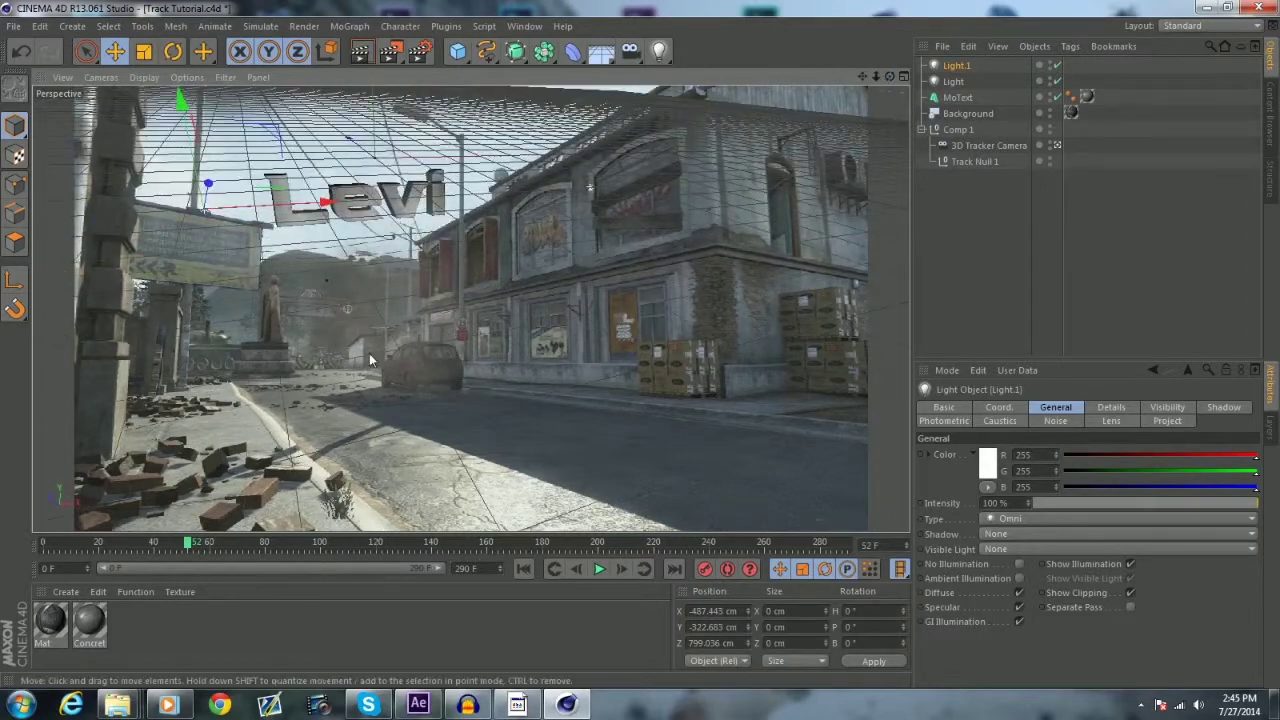
left_click(208, 510)
Preview-render the active view at frame 48 to check the text lit by both lights.
left_click_drag(187, 543, 176, 543)
left_click(361, 51)
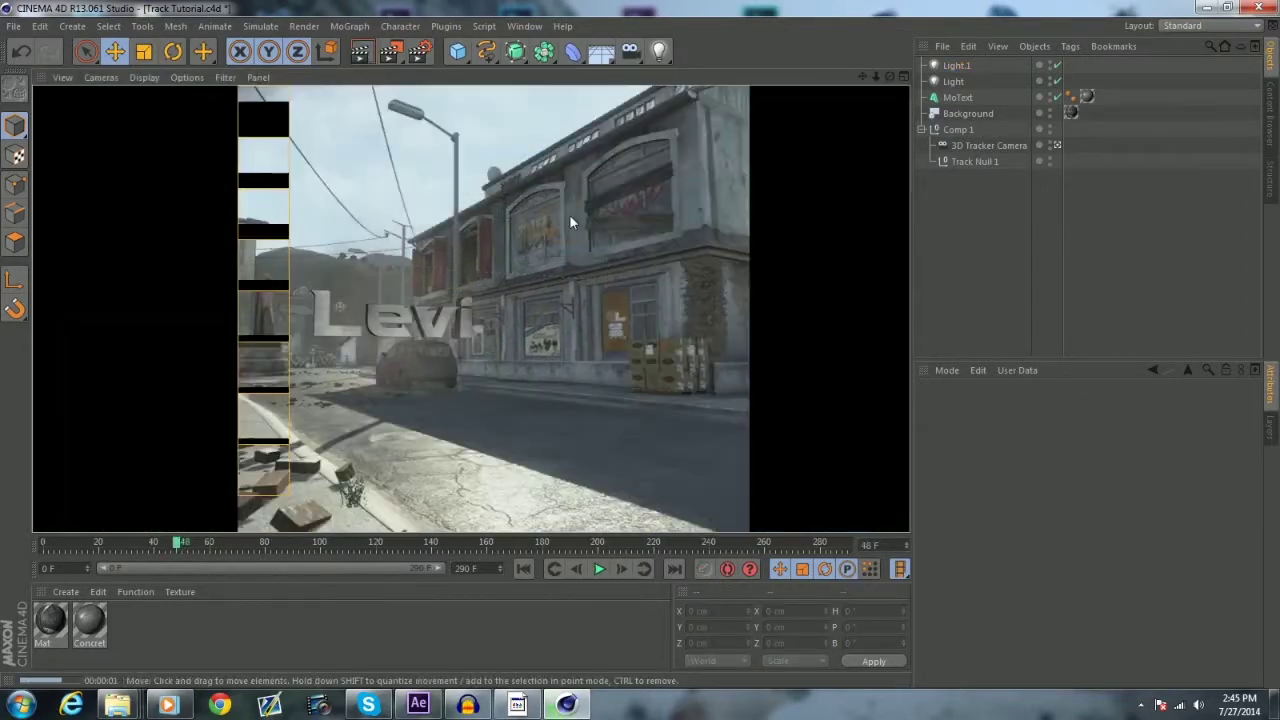
left_click(569, 214)
left_click(168, 555)
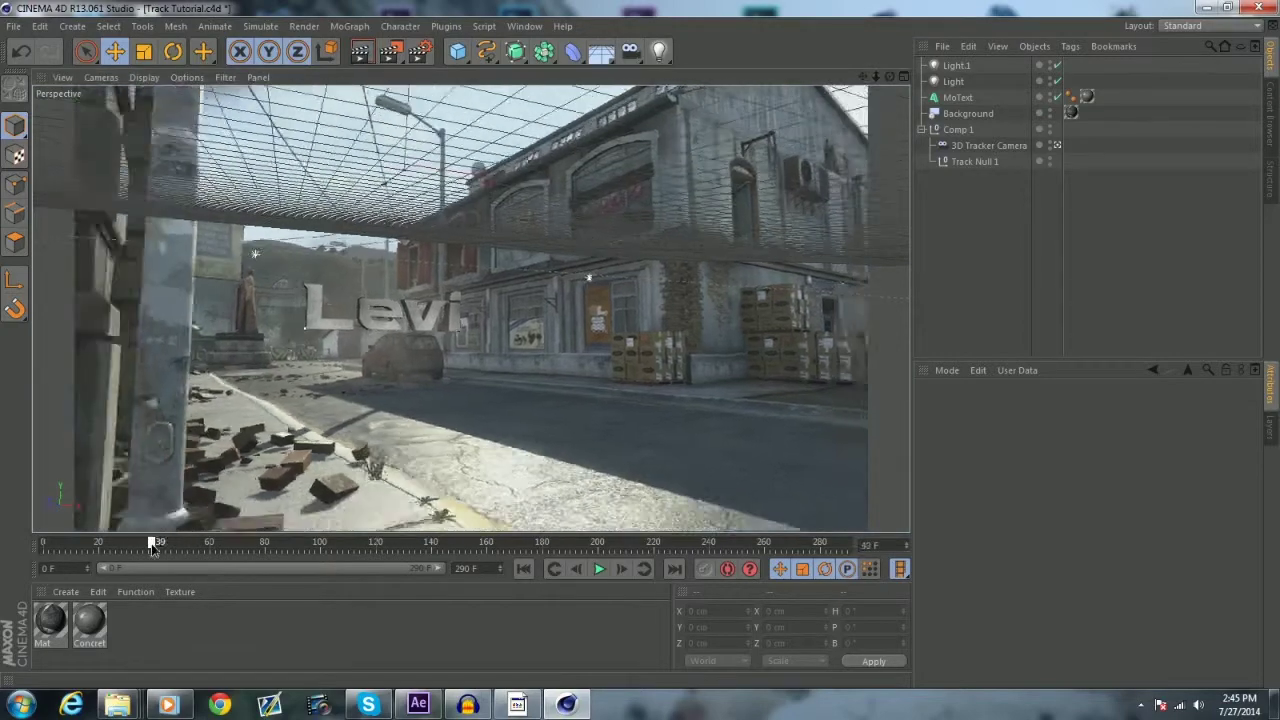
Save the project and add it to the render queue.
key("ctrl+s")
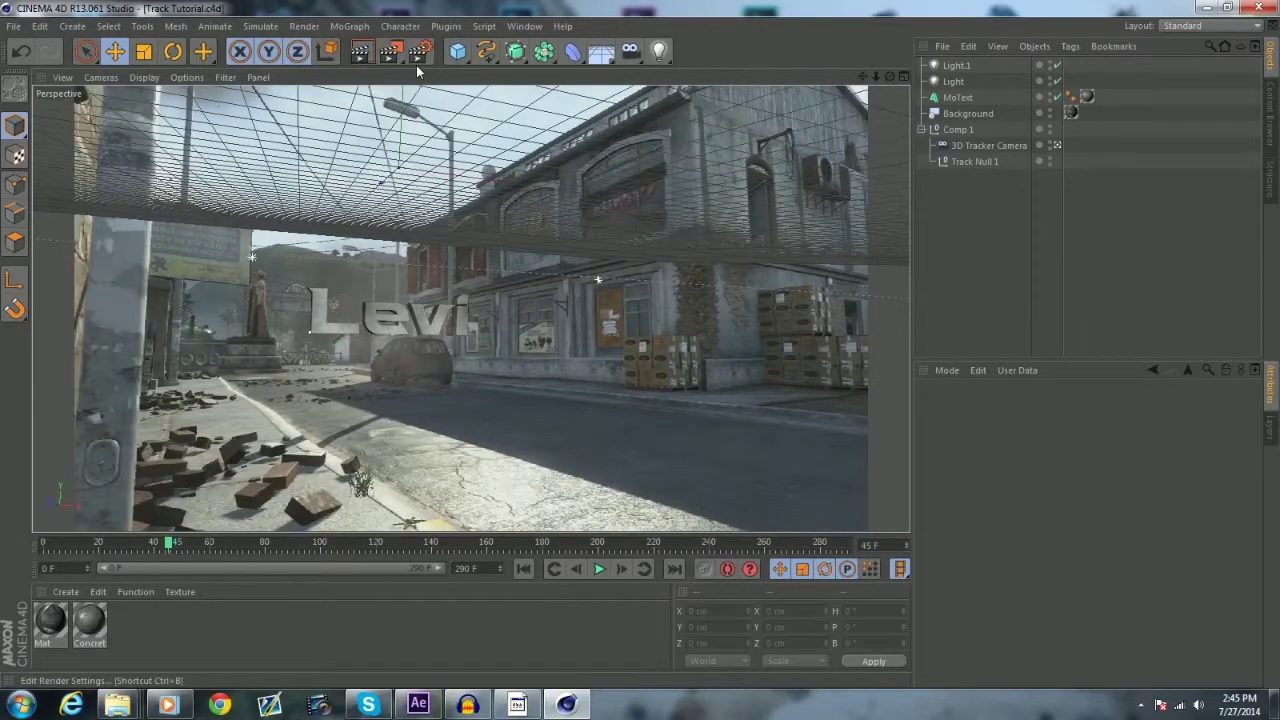
left_click(13, 26)
left_click(349, 8)
left_click_drag(390, 51, 464, 199)
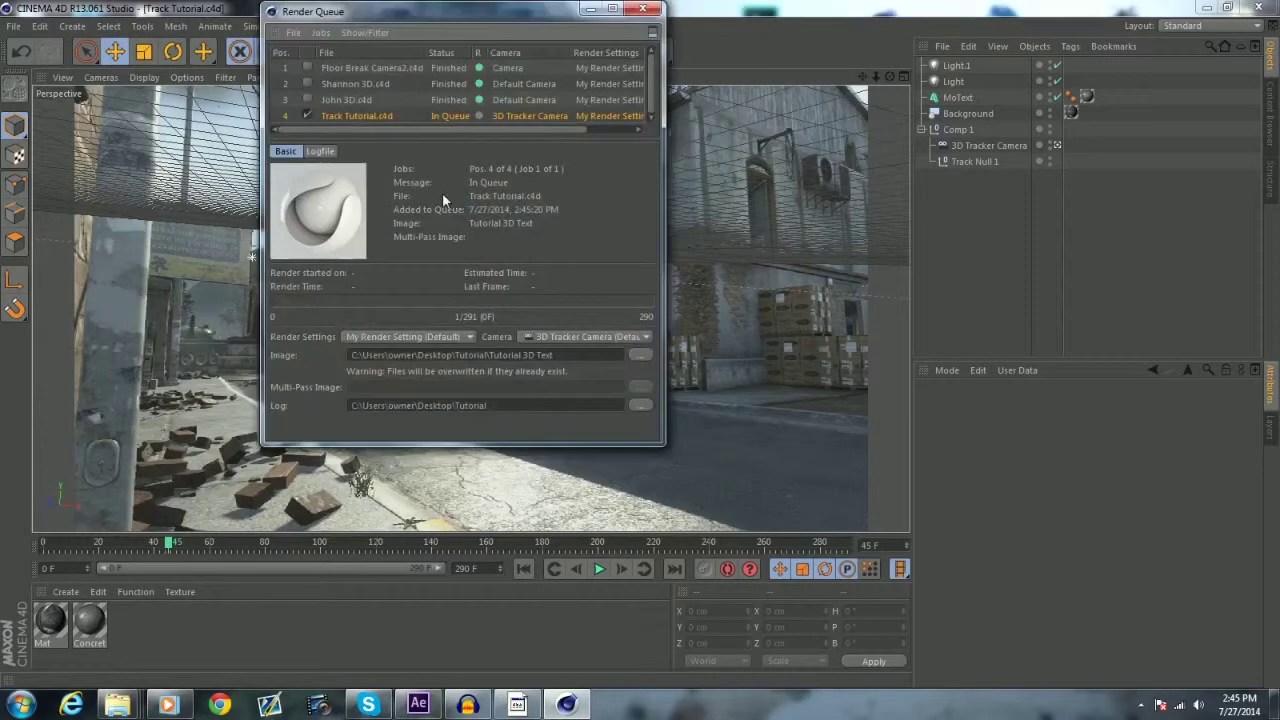
Delete the three finished jobs from the render queue, keeping only Track Tutorial.c4d.
left_click(338, 98)
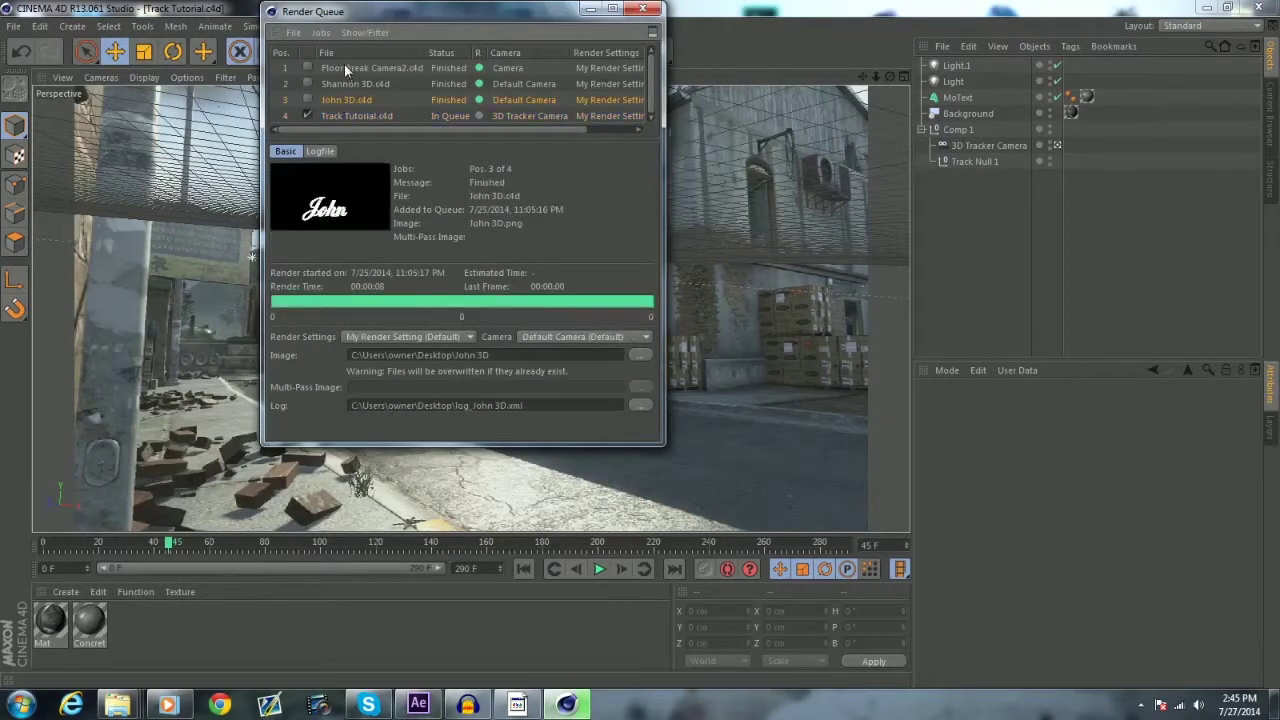
left_click(344, 66, "shift")
key("Delete")
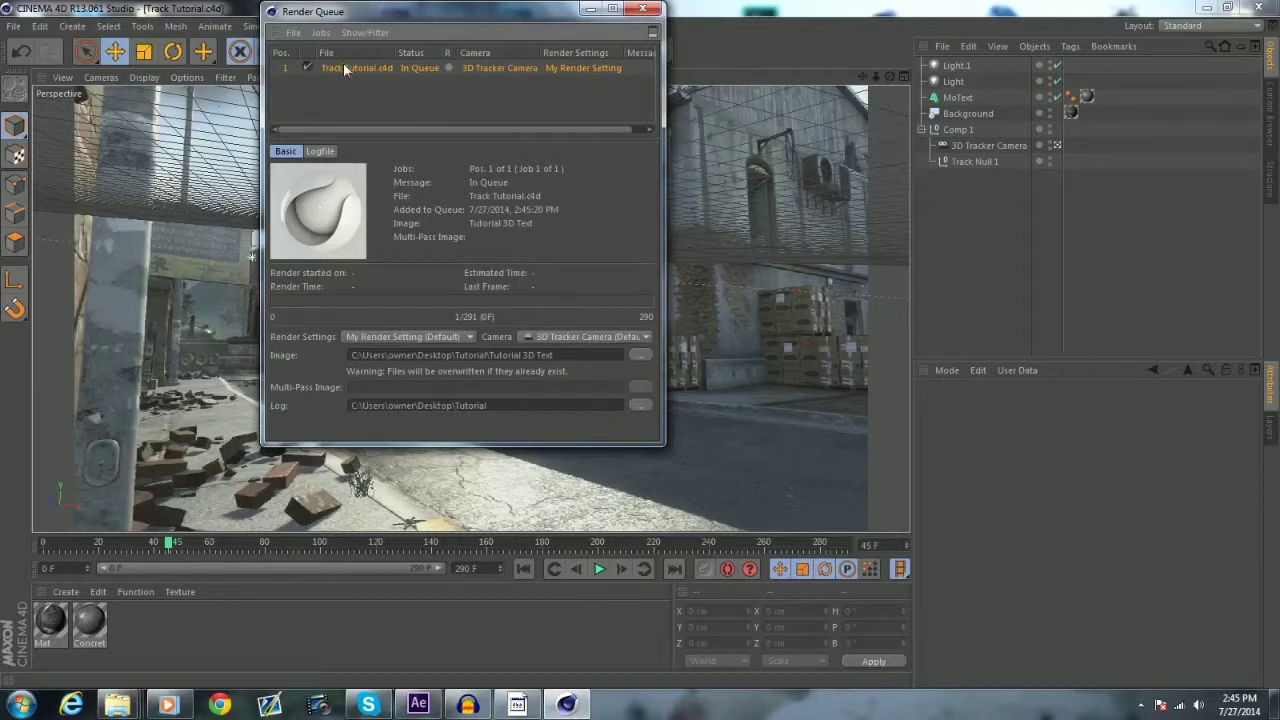
Start rendering the queued Track Tutorial.c4d job, stop it, and minimize the render queue.
left_click(321, 32)
left_click(346, 57)
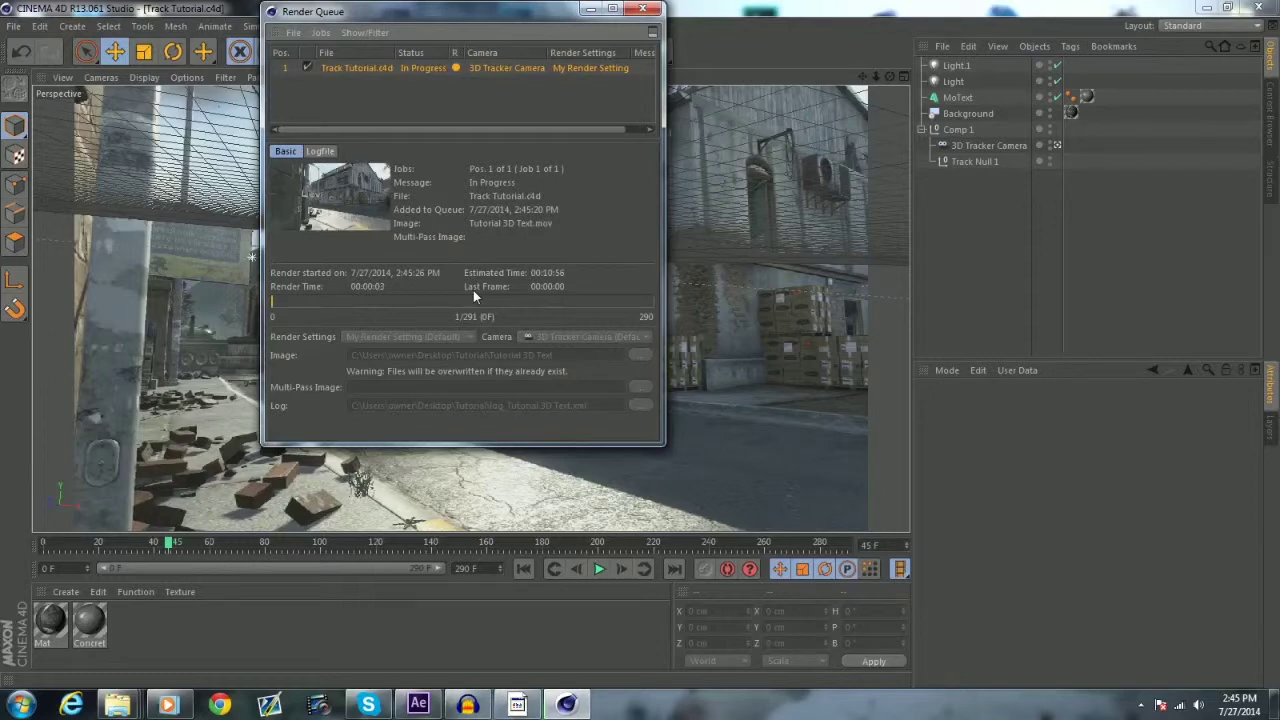
left_click(324, 35)
left_click(345, 76)
left_click(589, 9)
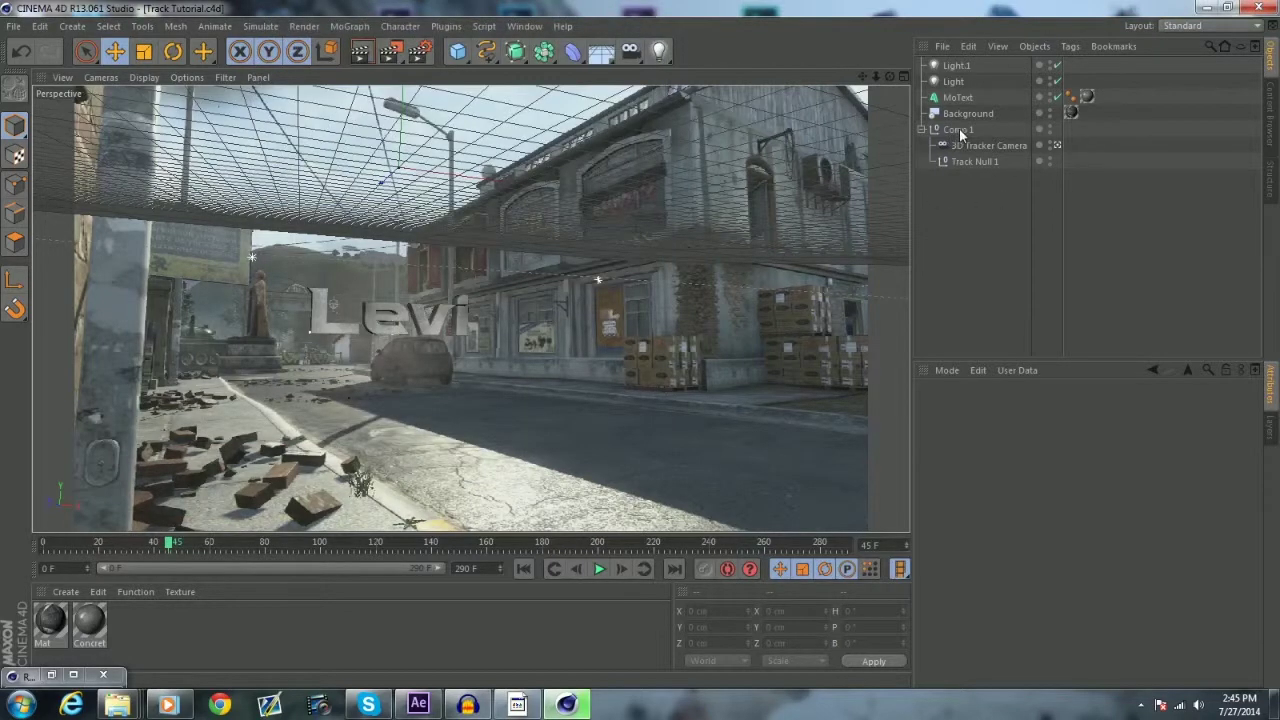
Hide the Background object in the editor and renderer, and add the newly saved project to the render queue.
left_click(1049, 111)
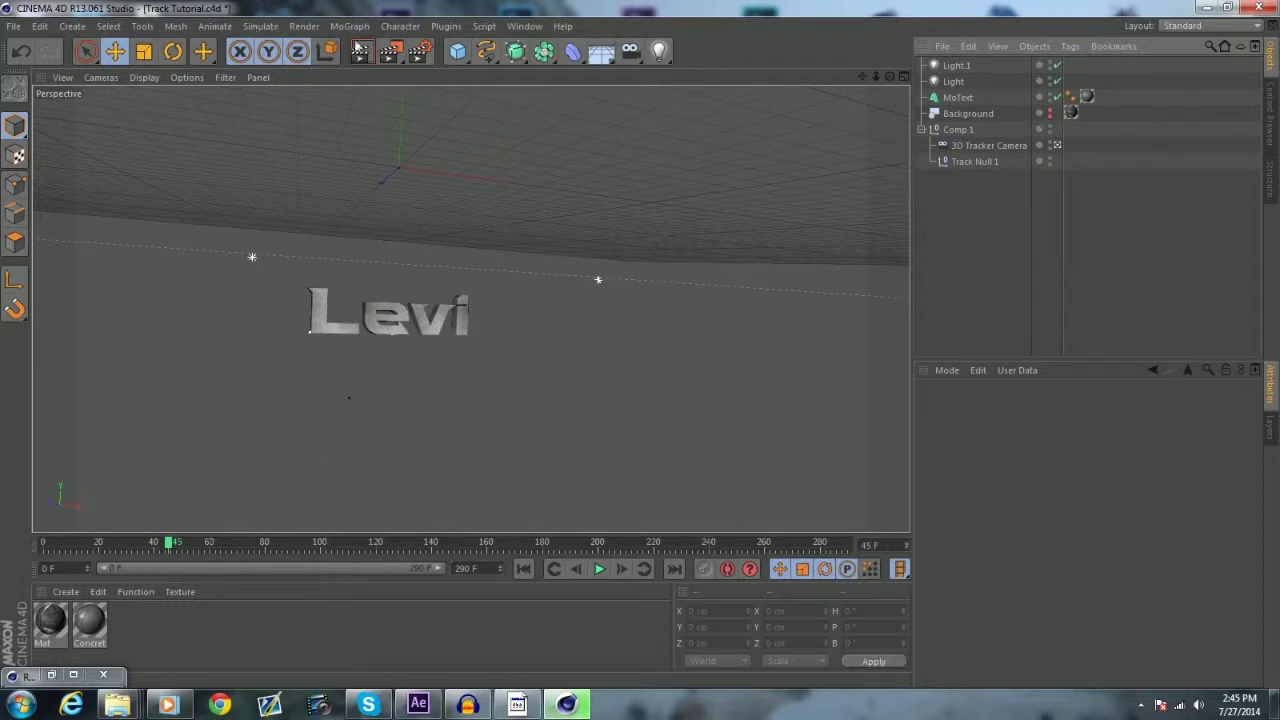
left_click_drag(390, 51, 491, 208)
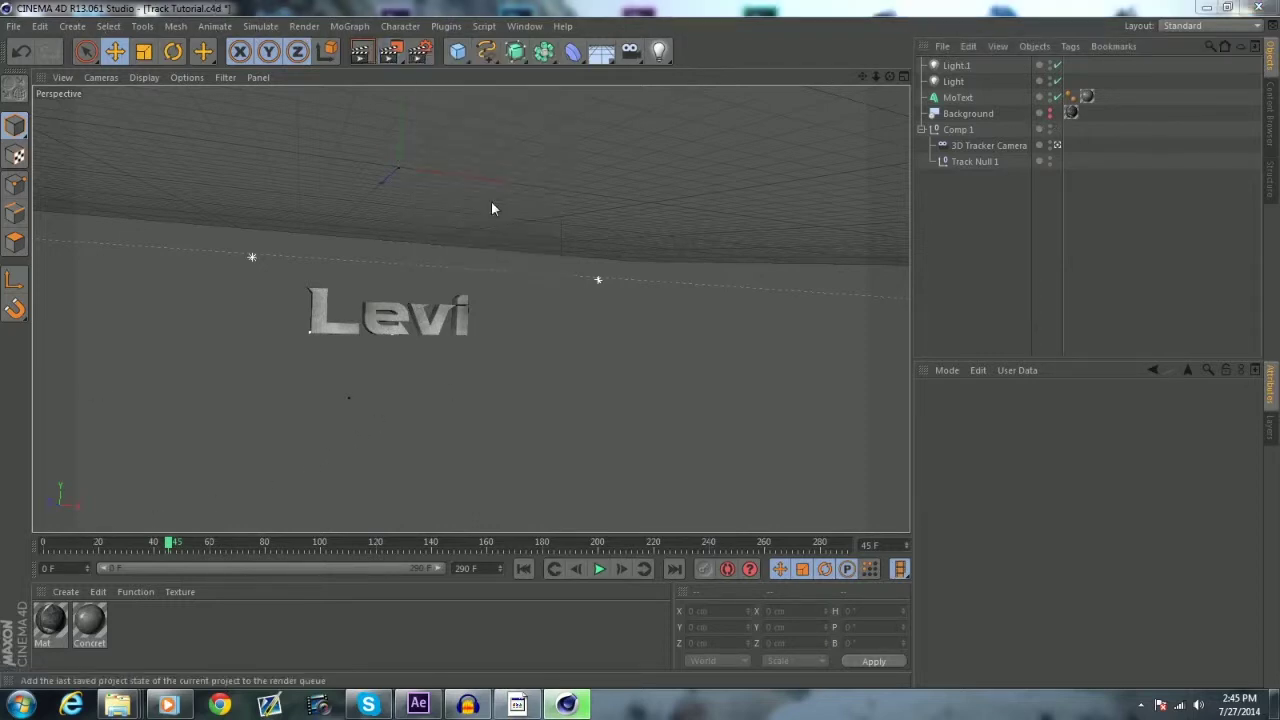
left_click(577, 403)
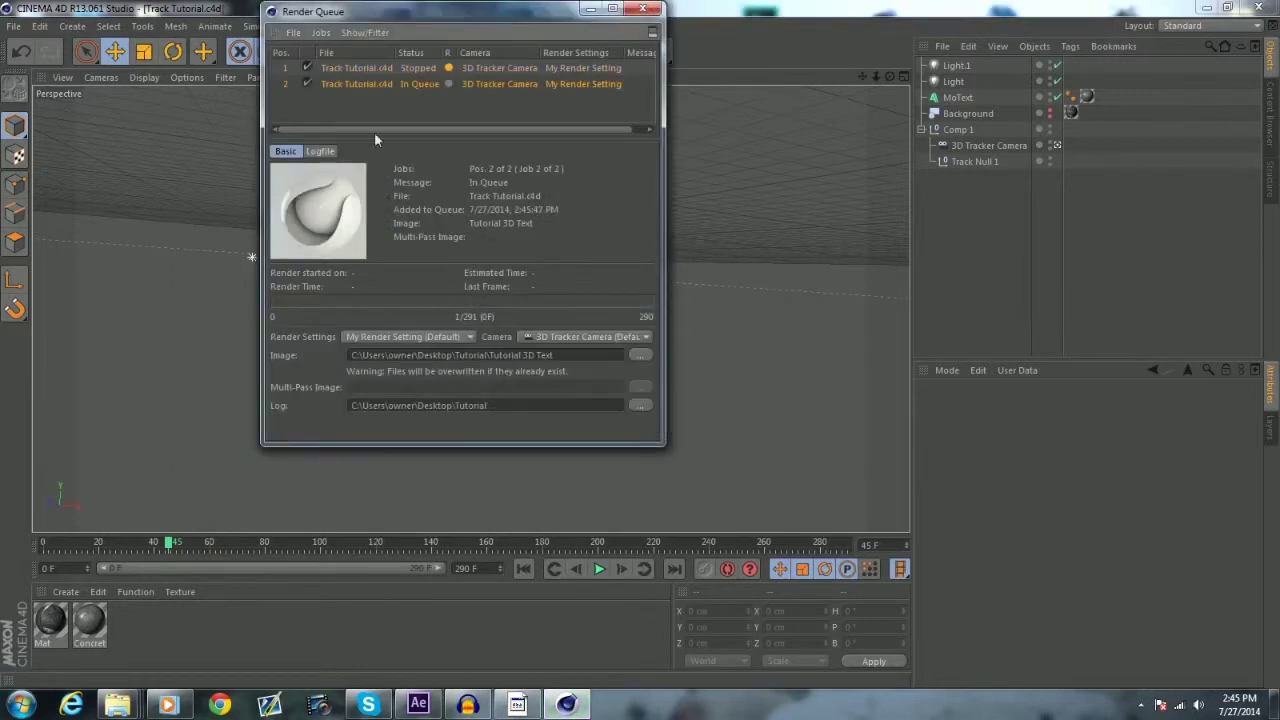
Delete the stopped job from the render queue and start rendering the remaining Track Tutorial.c4d job.
left_click(353, 67)
key("Delete")
left_click(320, 32)
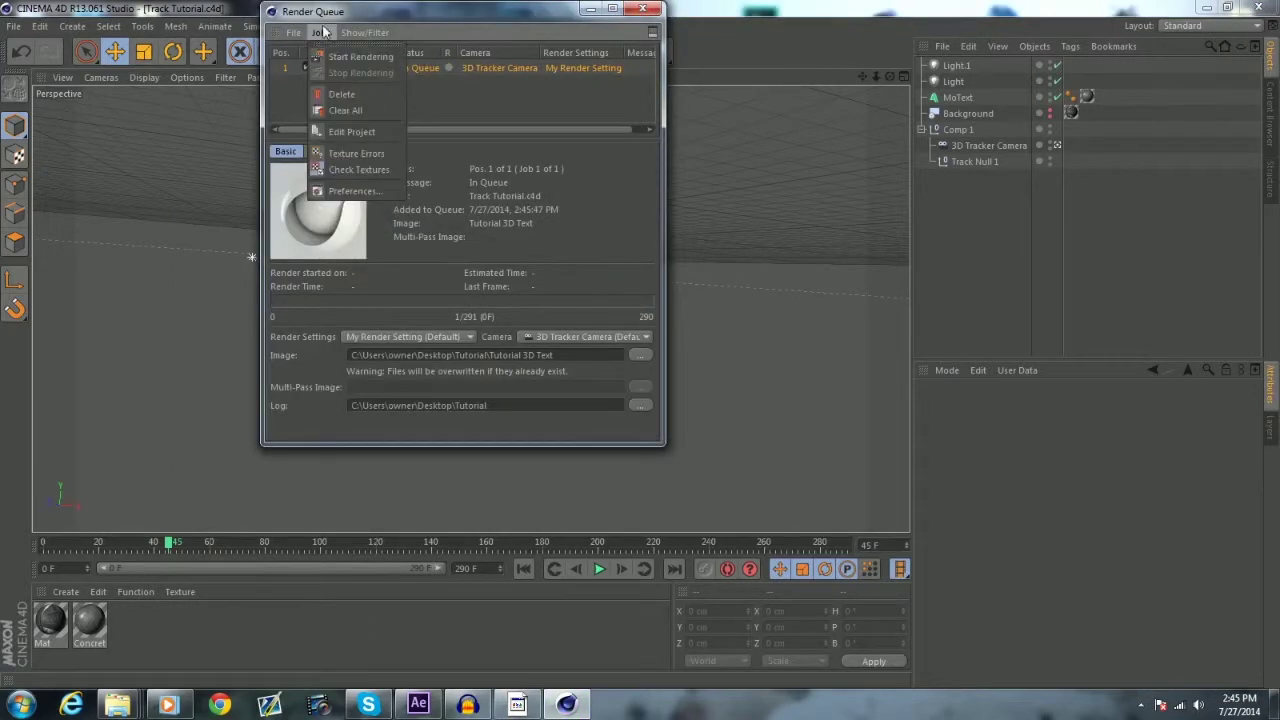
left_click(346, 56)
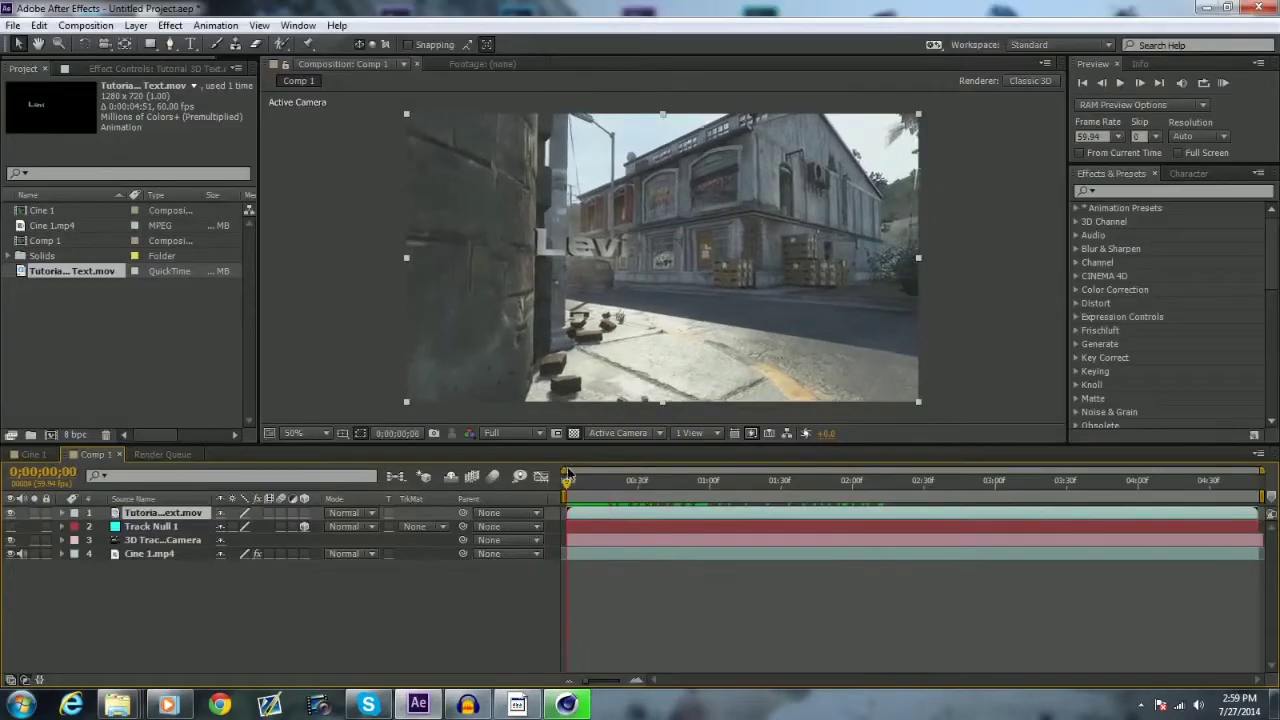
In After Effects, draw a four-point Pen mask on the rendered text layer at 0;00;00;00, enclosing the part overlapping the wall and pole.
left_click_drag(591, 471, 531, 458)
left_click(170, 44)
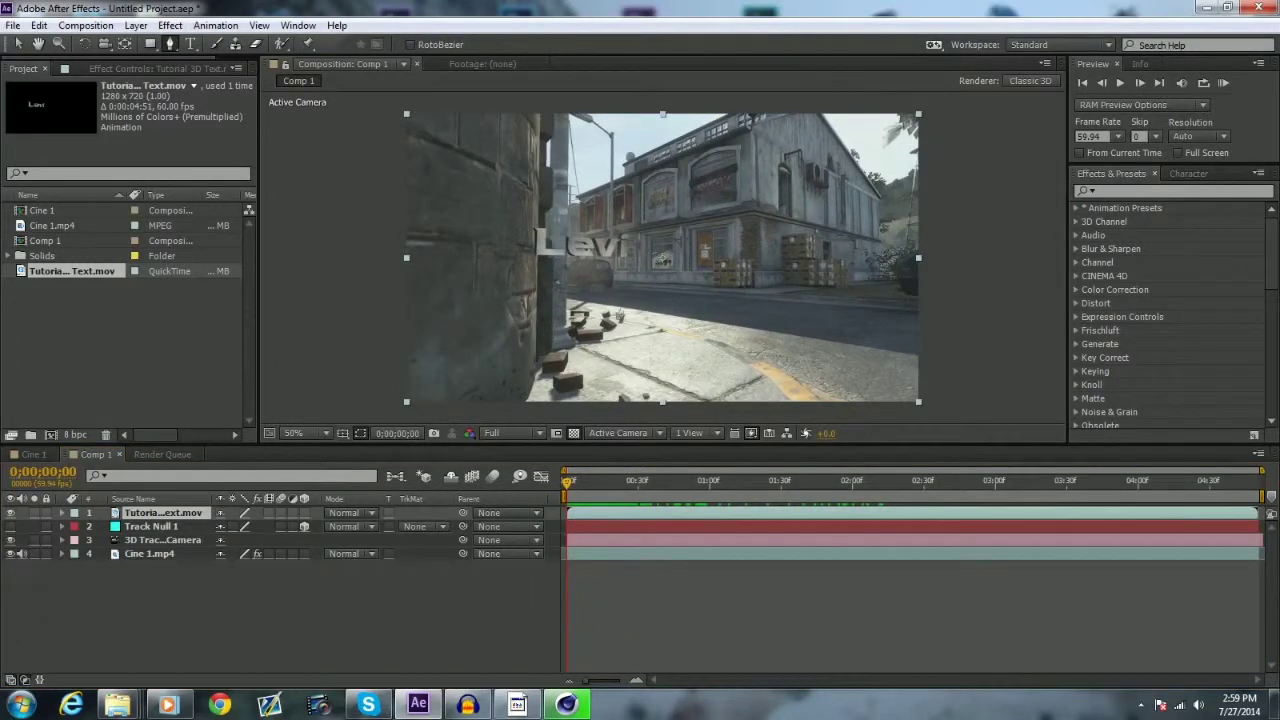
left_click(564, 283)
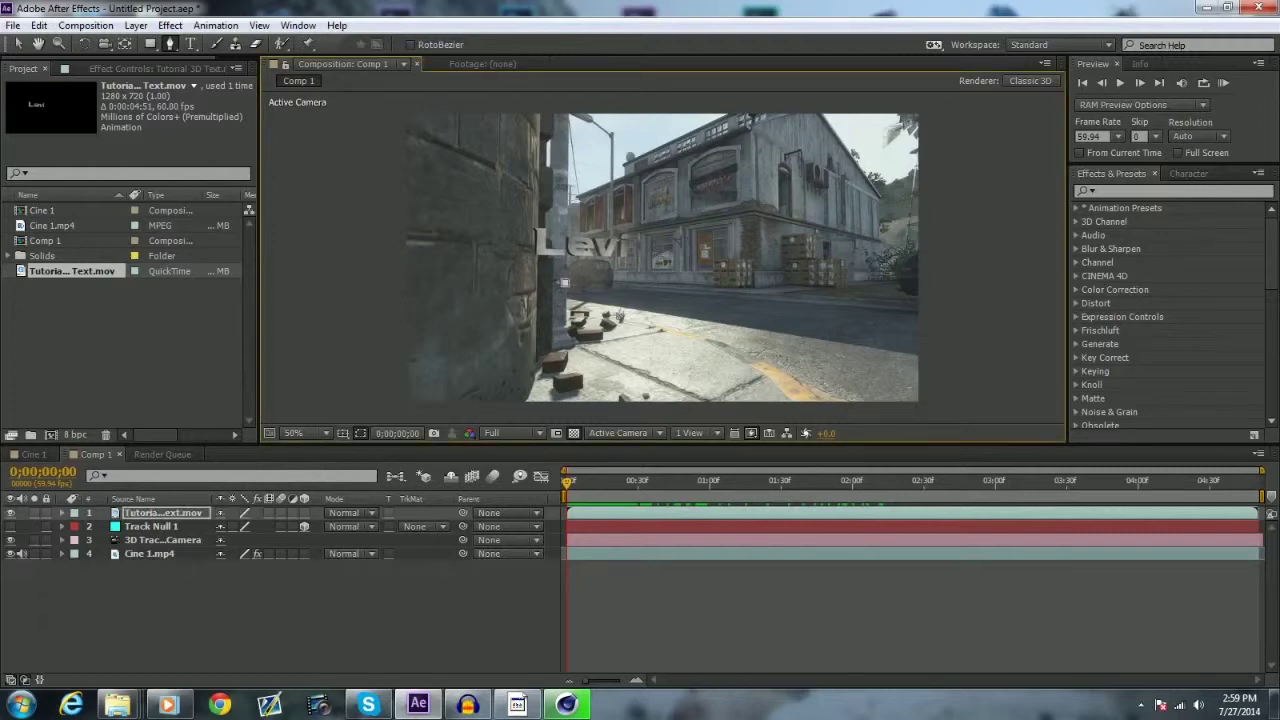
left_click(564, 197)
left_click(481, 199)
left_click(465, 307)
left_click(564, 283)
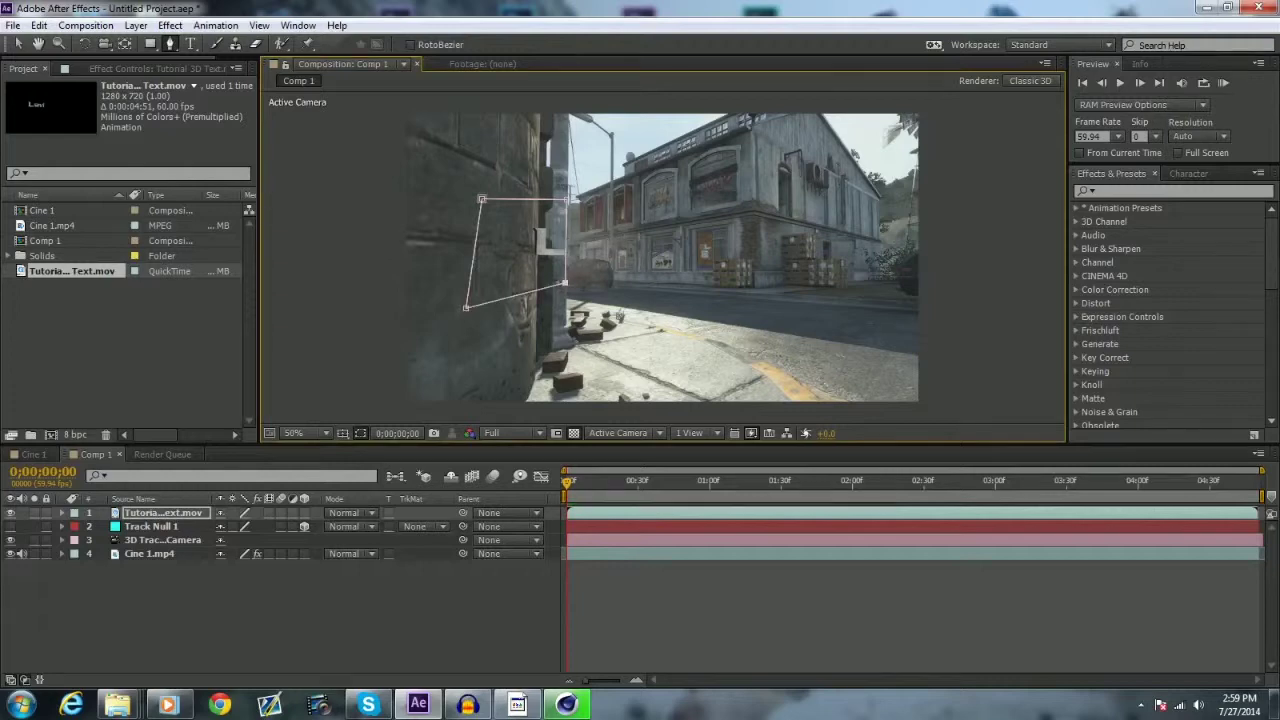
left_click(159, 517)
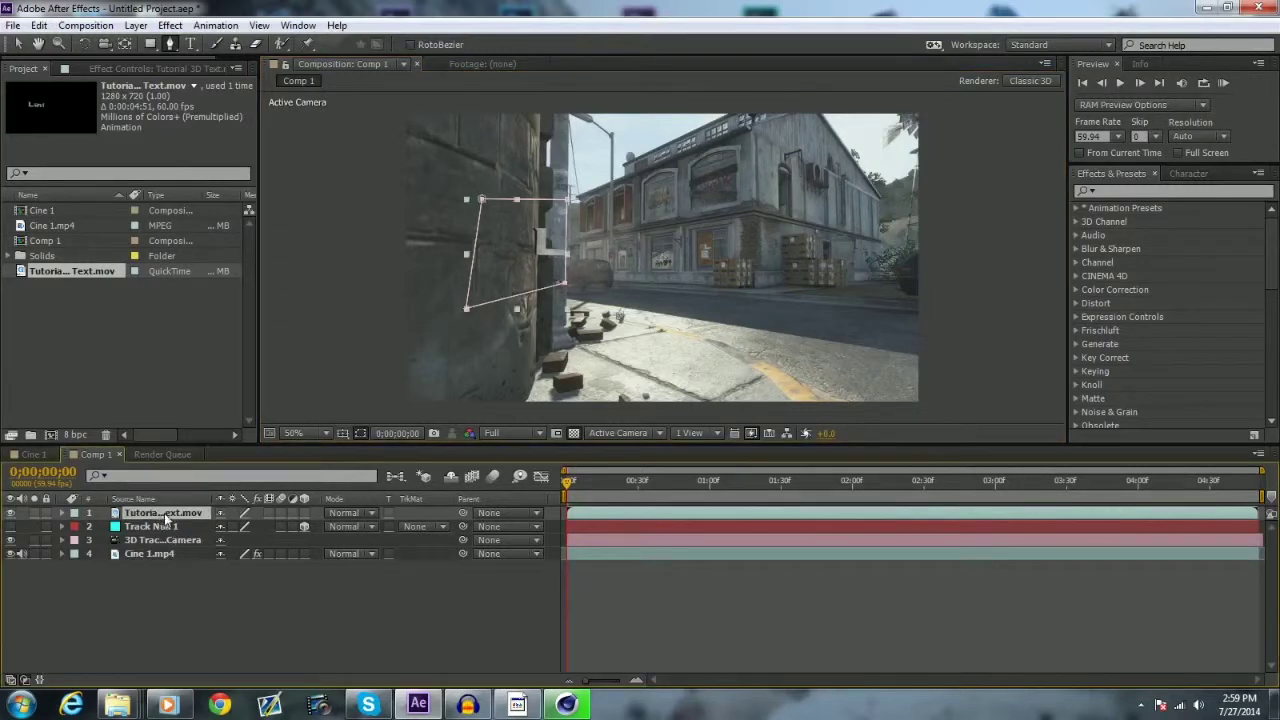
Set a Mask Path keyframe for Mask 1 at 0;00;00;00, change its mode to Subtract, and expand all its mask properties.
key("m")
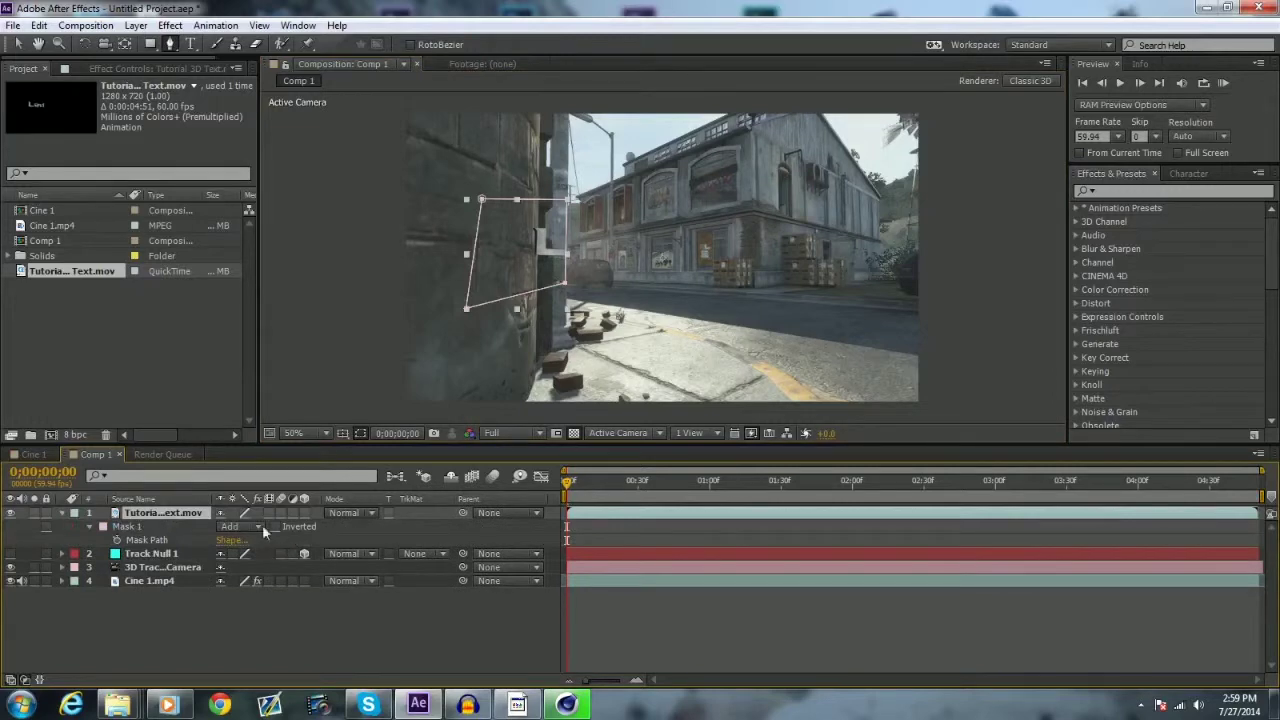
left_click(117, 540)
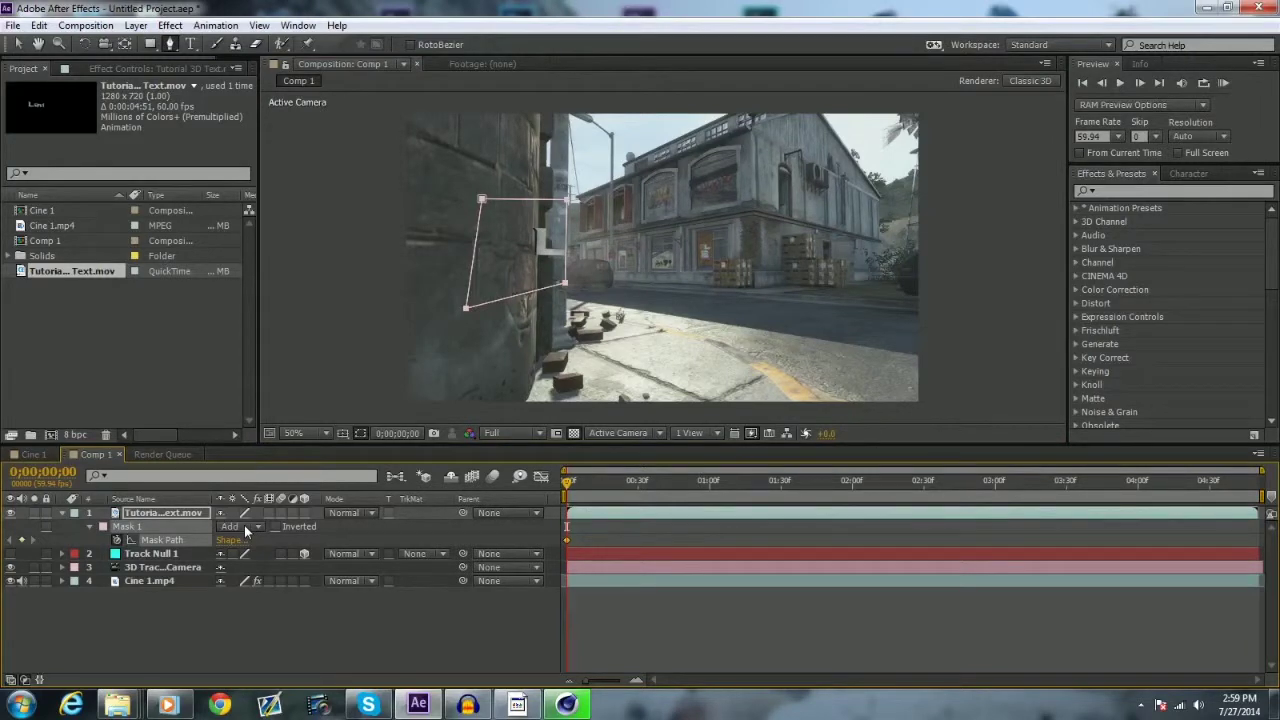
left_click(244, 525)
left_click(250, 580)
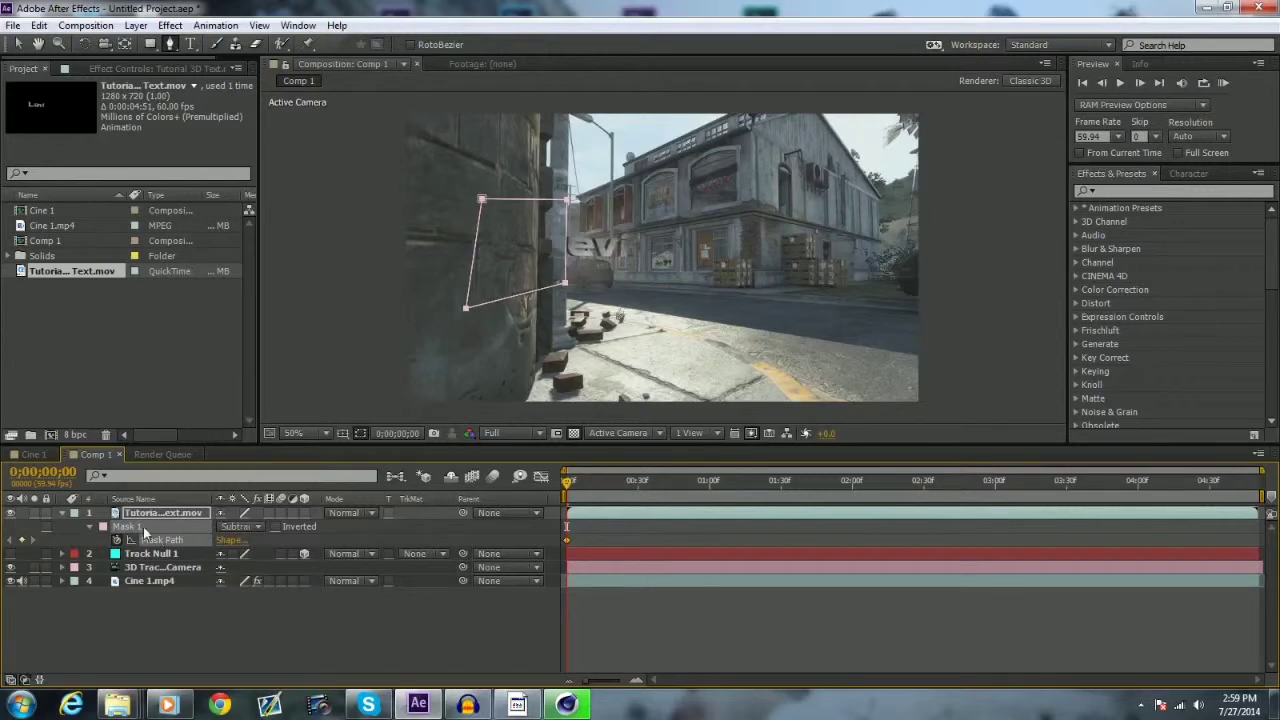
left_click(89, 527)
left_click(87, 526)
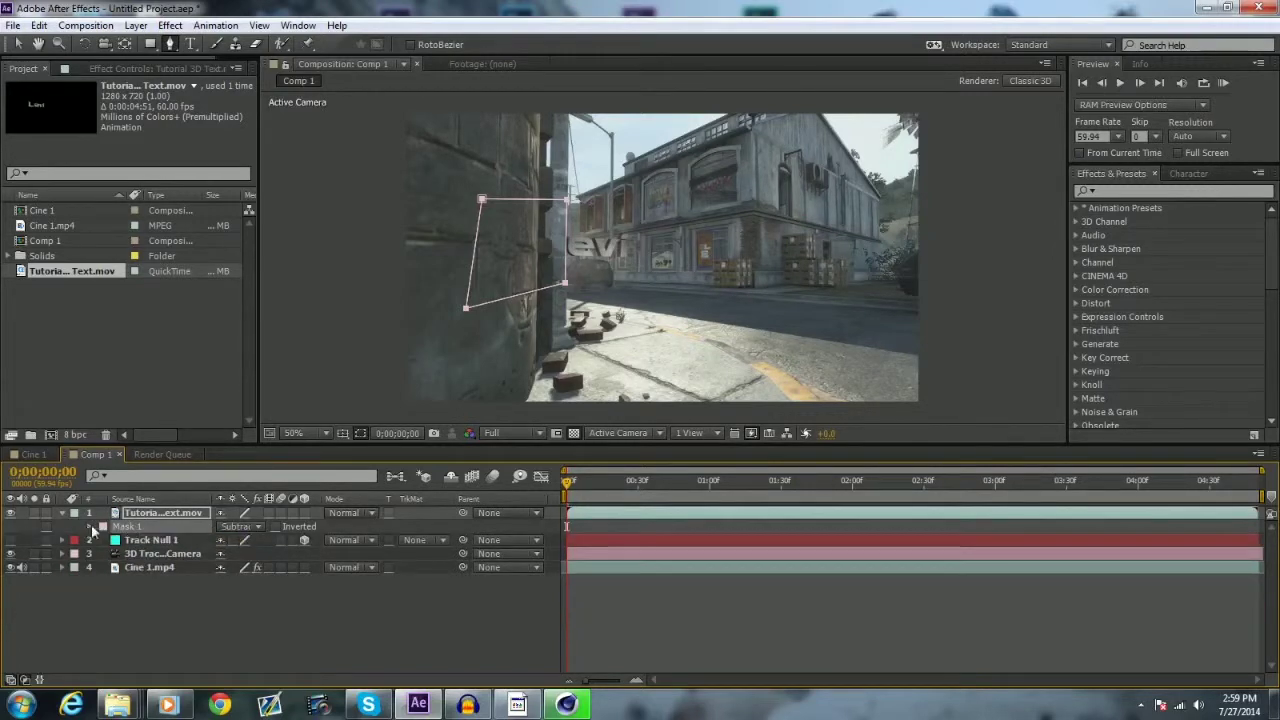
left_click(89, 528)
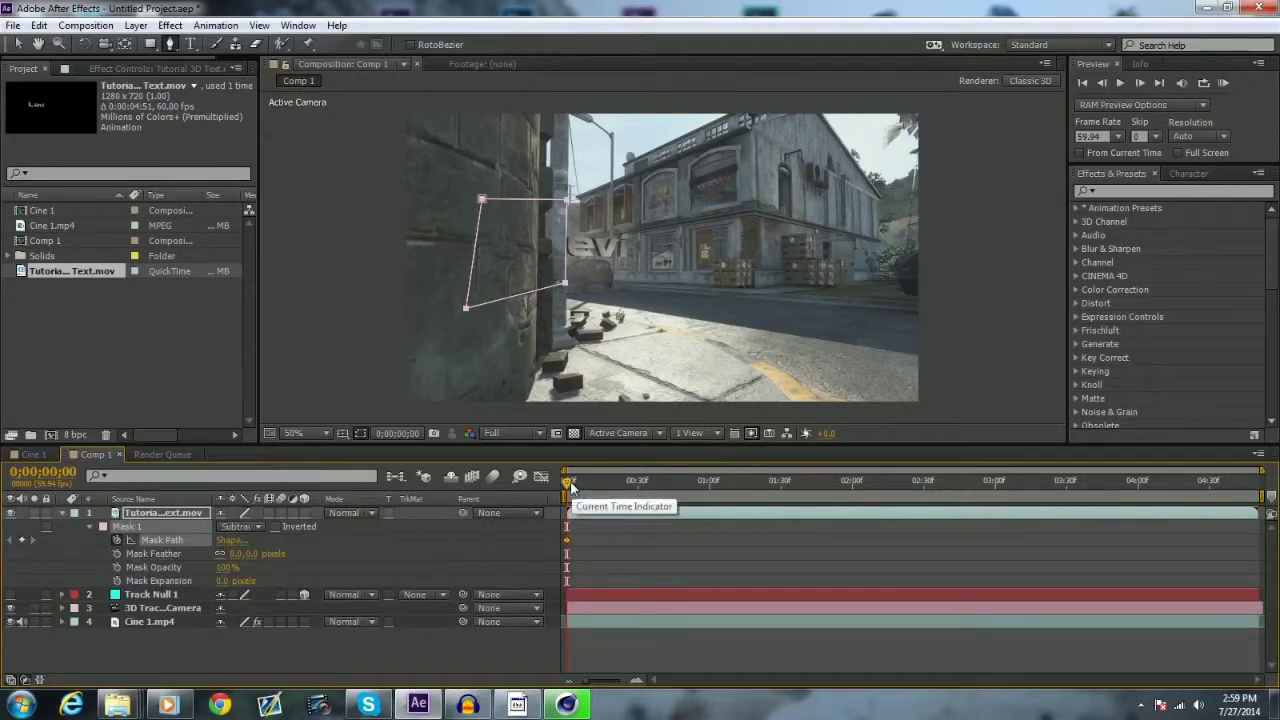
Animate the mask path by moving the whole mask with the pole at 0;00;00;22 and correcting it at 0;00;00;13.
left_click_drag(569, 483, 619, 488)
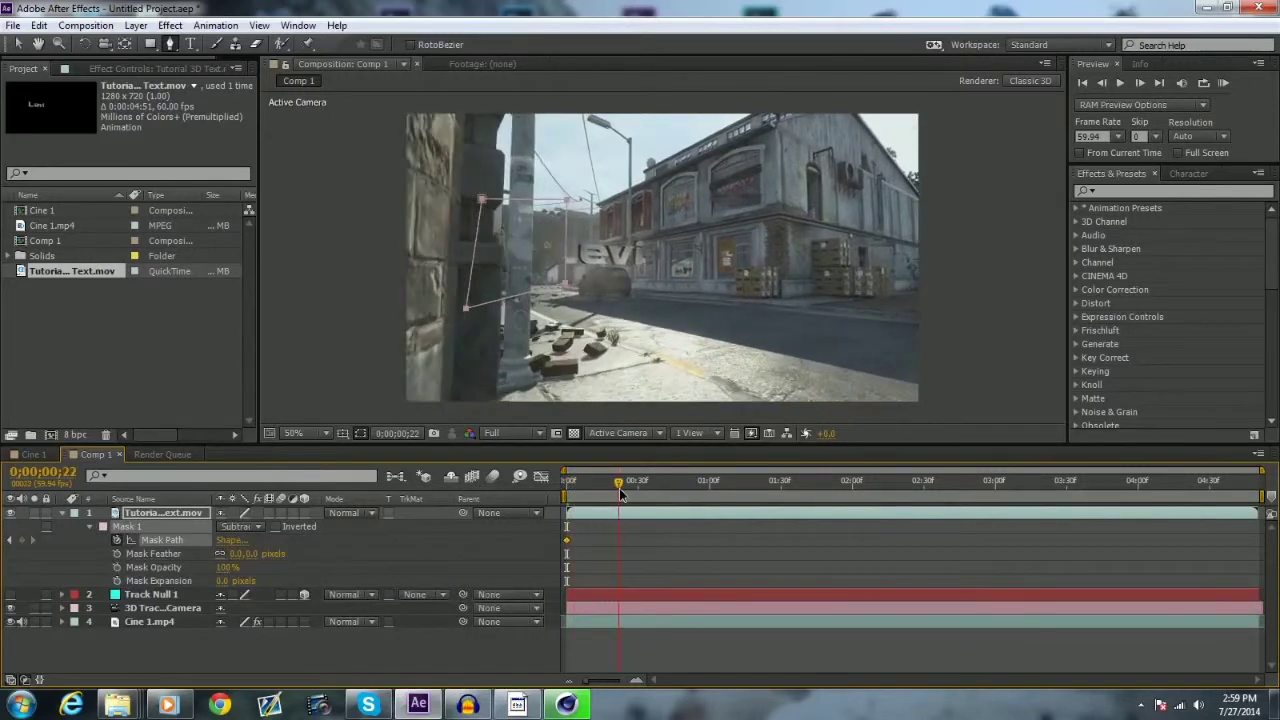
left_click_drag(566, 200, 532, 207)
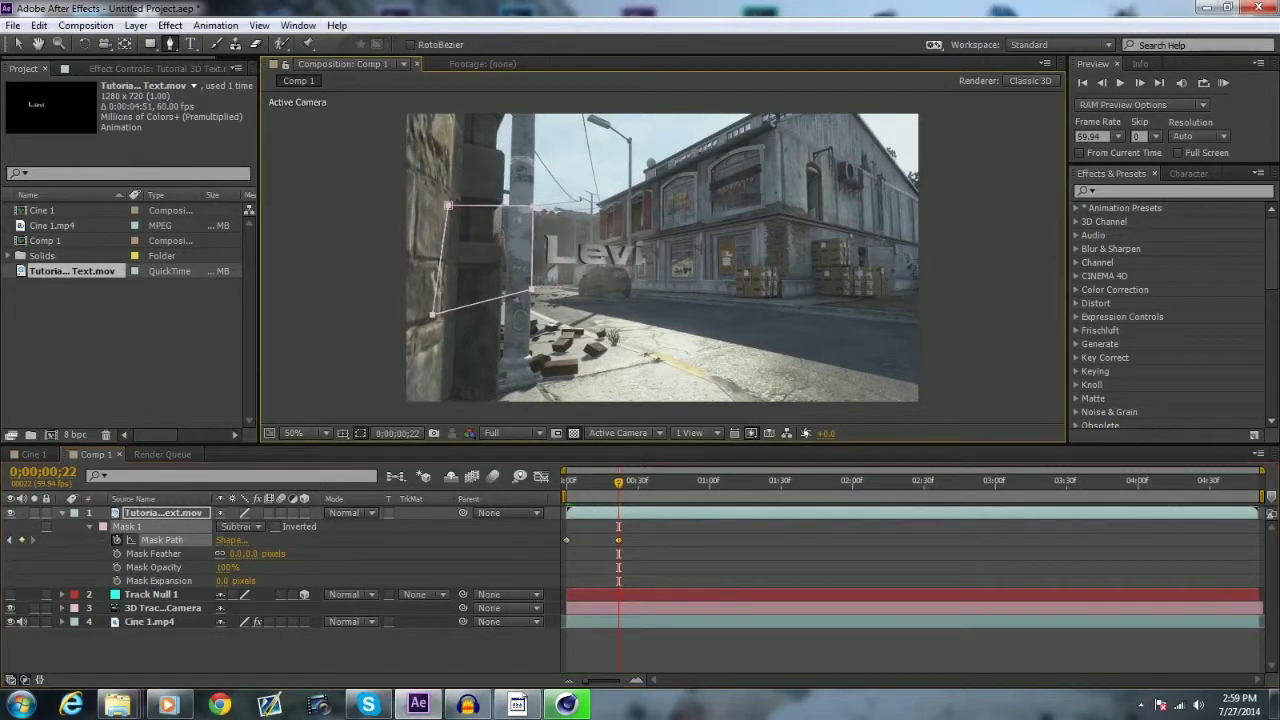
left_click_drag(619, 483, 598, 485)
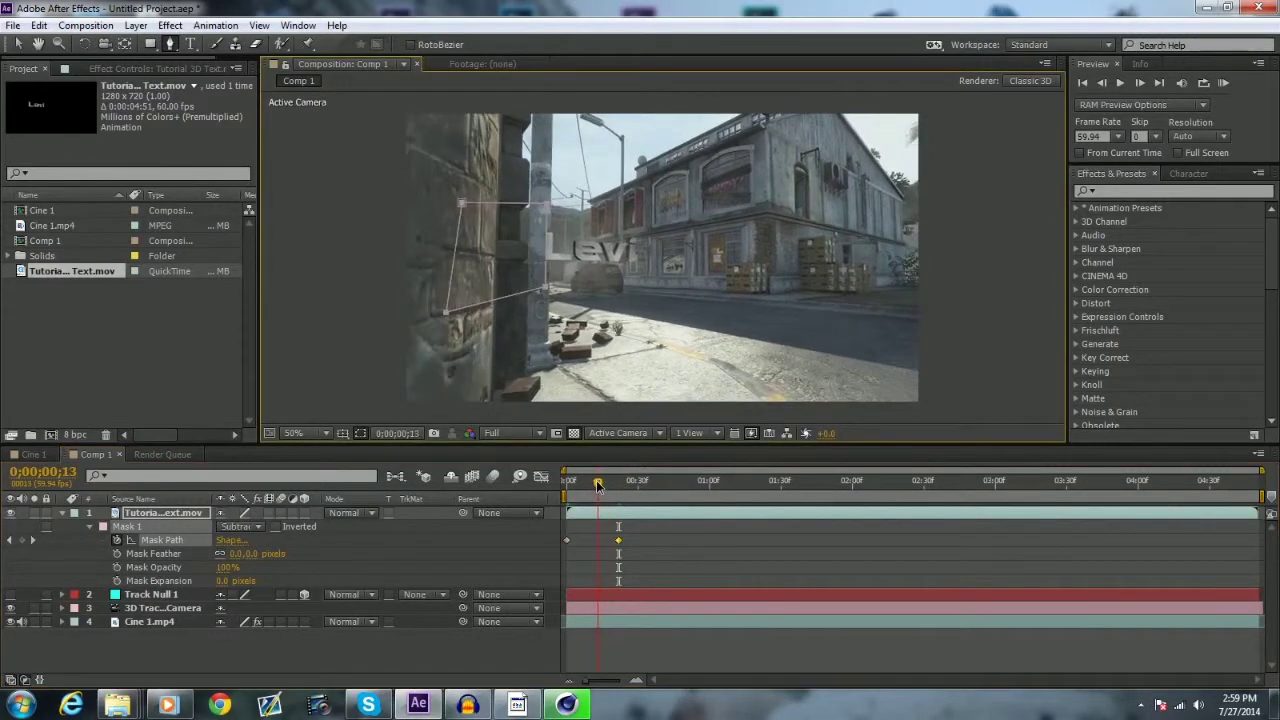
left_click_drag(547, 204, 551, 204)
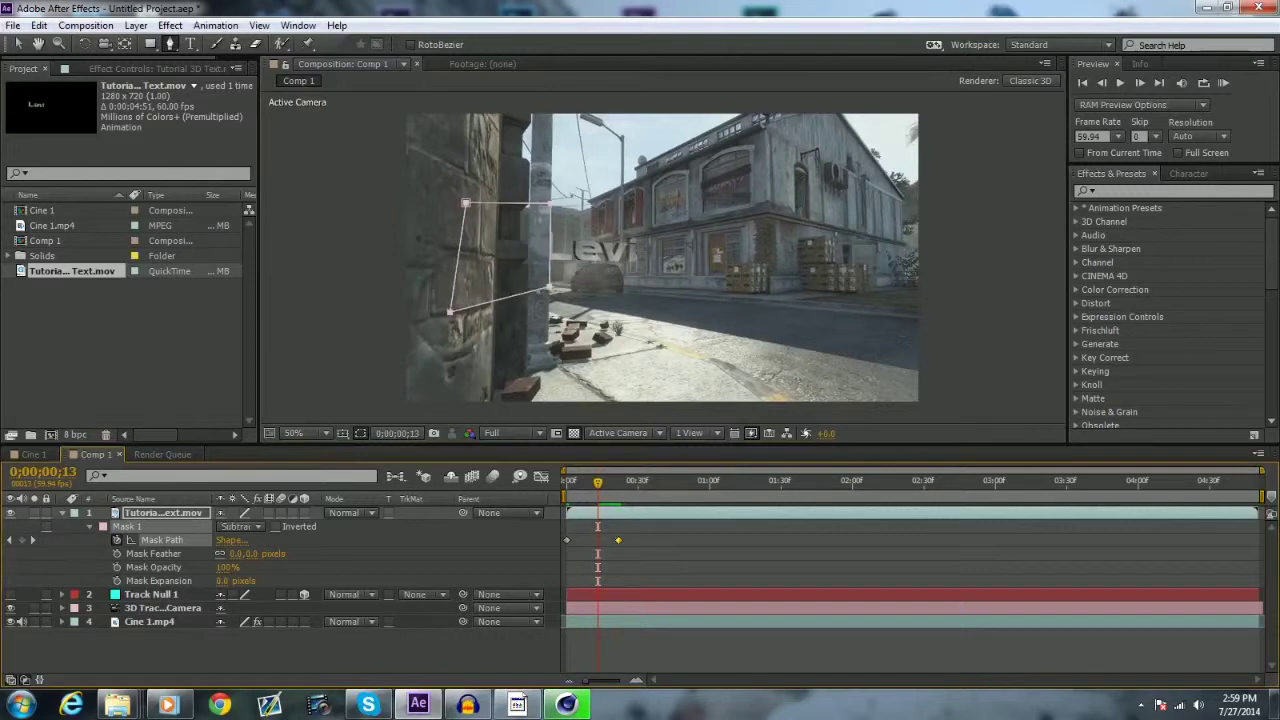
Refine the mask near its start, move it fully outside the frame at 0;00;00;26, and check the text up to 0;00;00;53.
left_click_drag(573, 484, 628, 536)
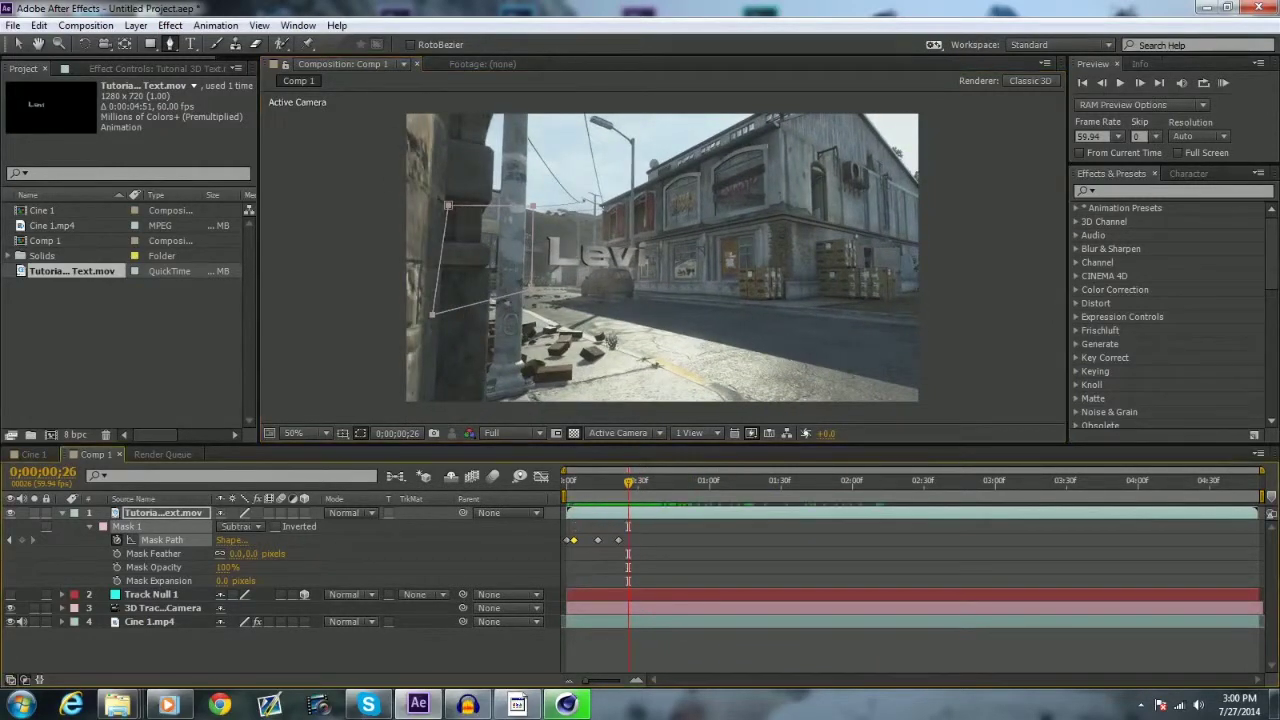
left_click_drag(493, 300, 280, 322)
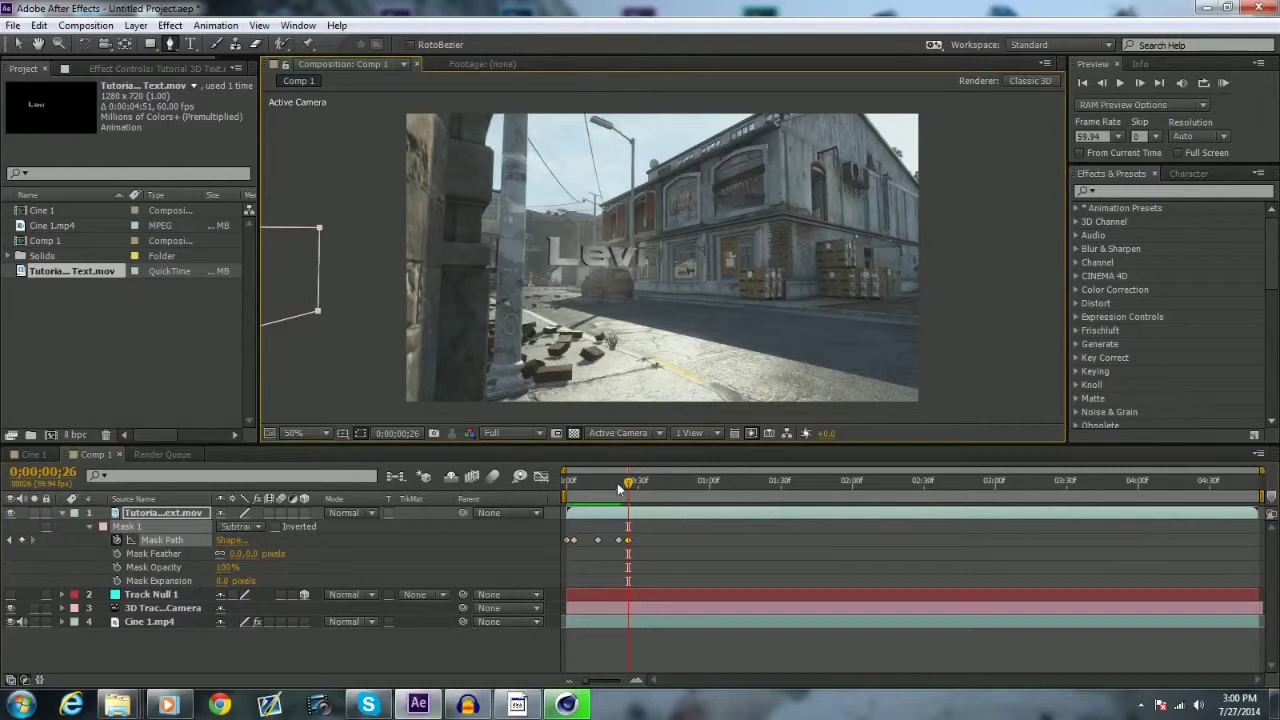
left_click_drag(620, 487, 695, 480)
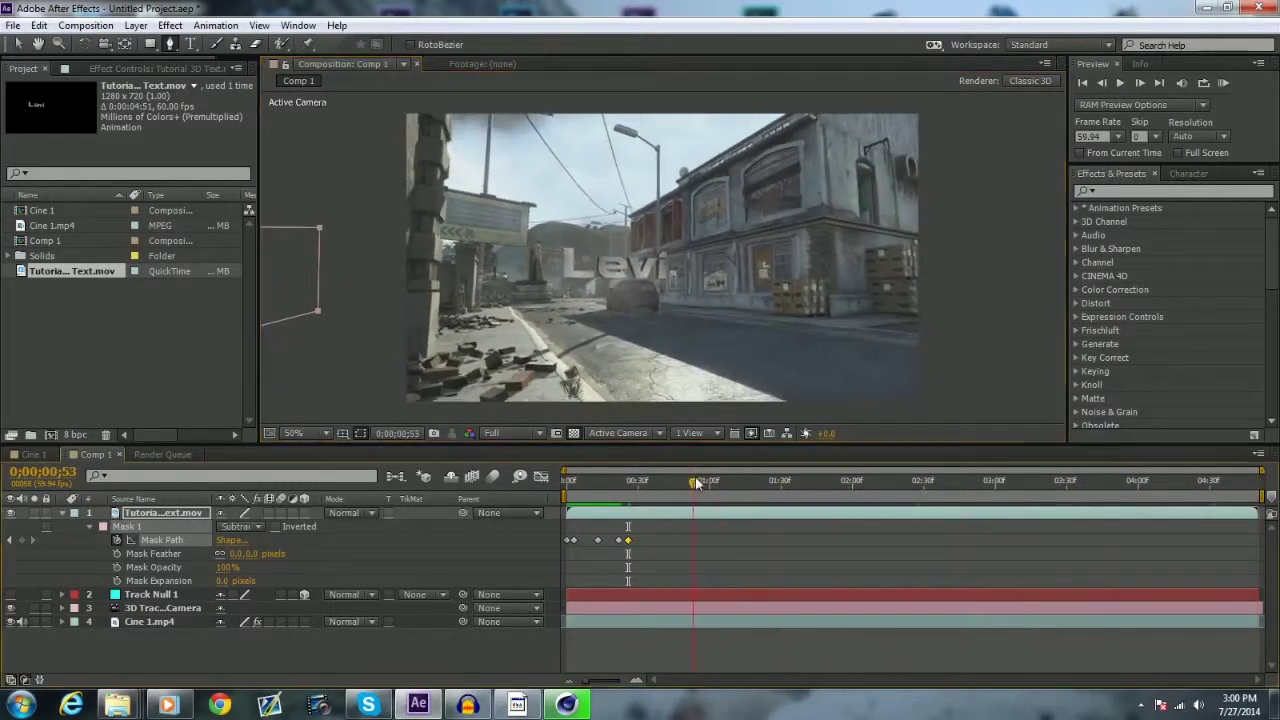
Create a black 720 x 720 px solid named Shadow directly above the Track Null 1 layer.
left_click(150, 595)
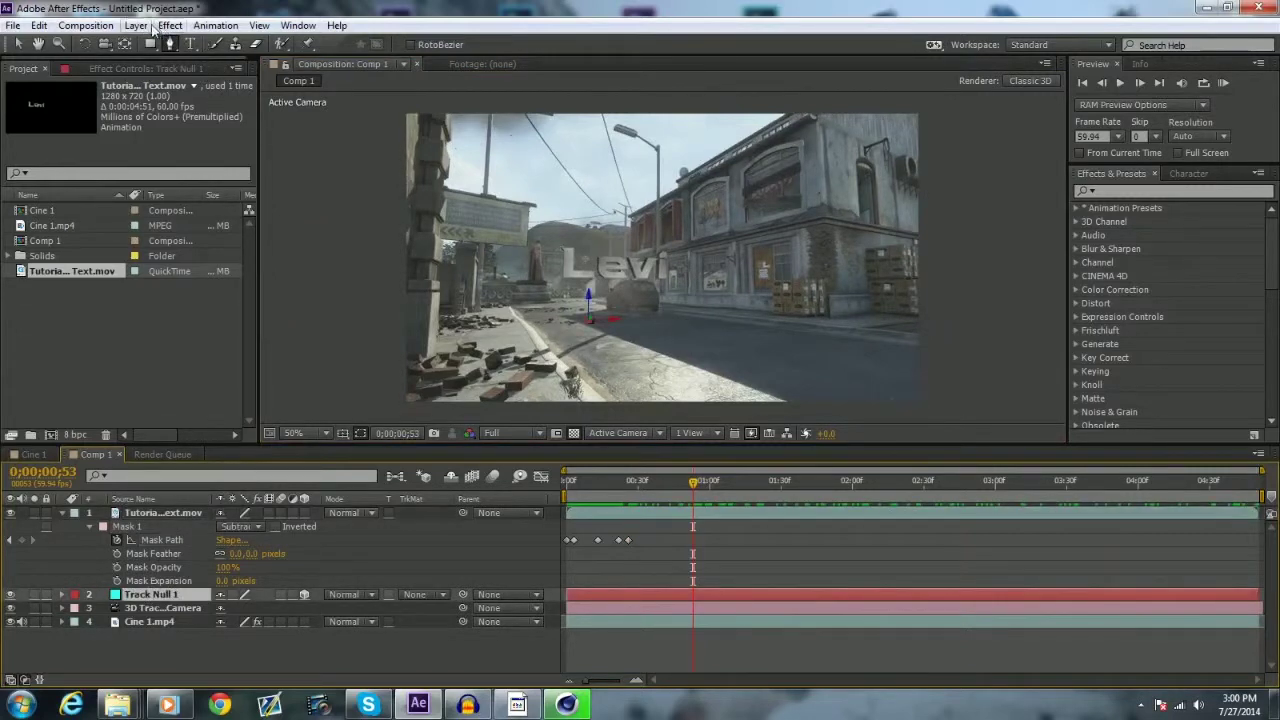
left_click(168, 26)
mouse_move(137, 26)
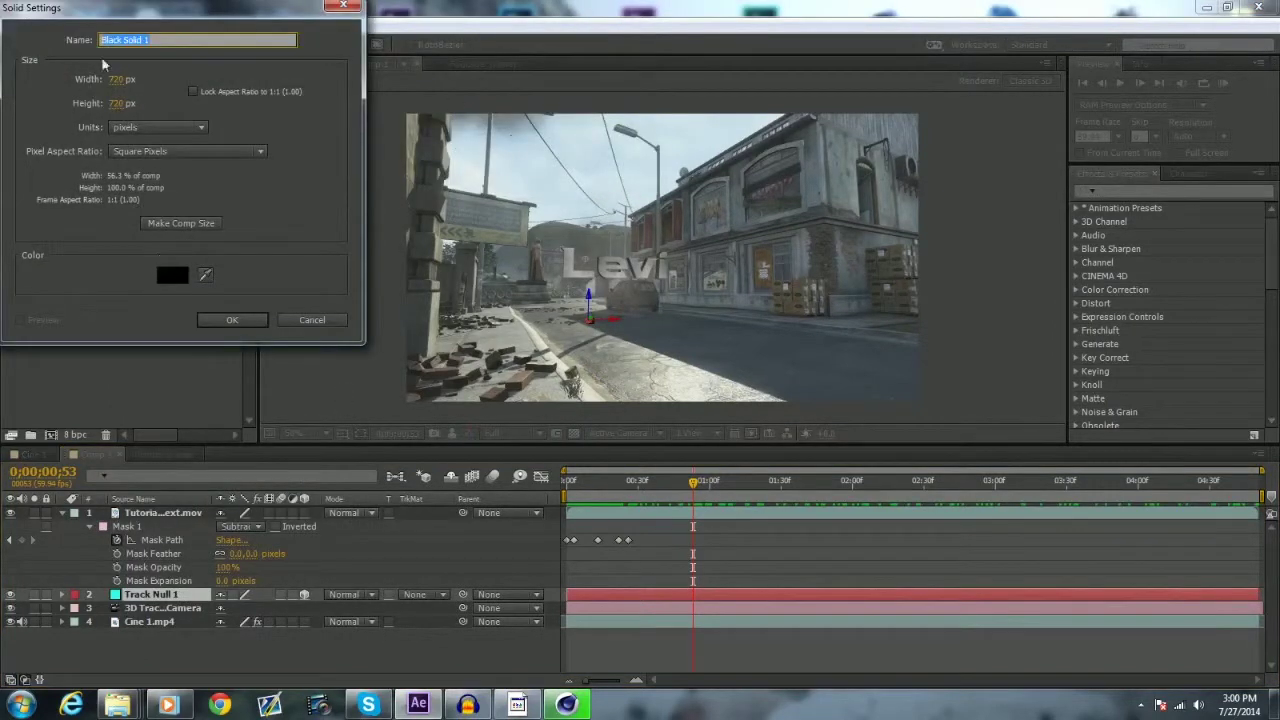
type("Shadow")
key("Return")
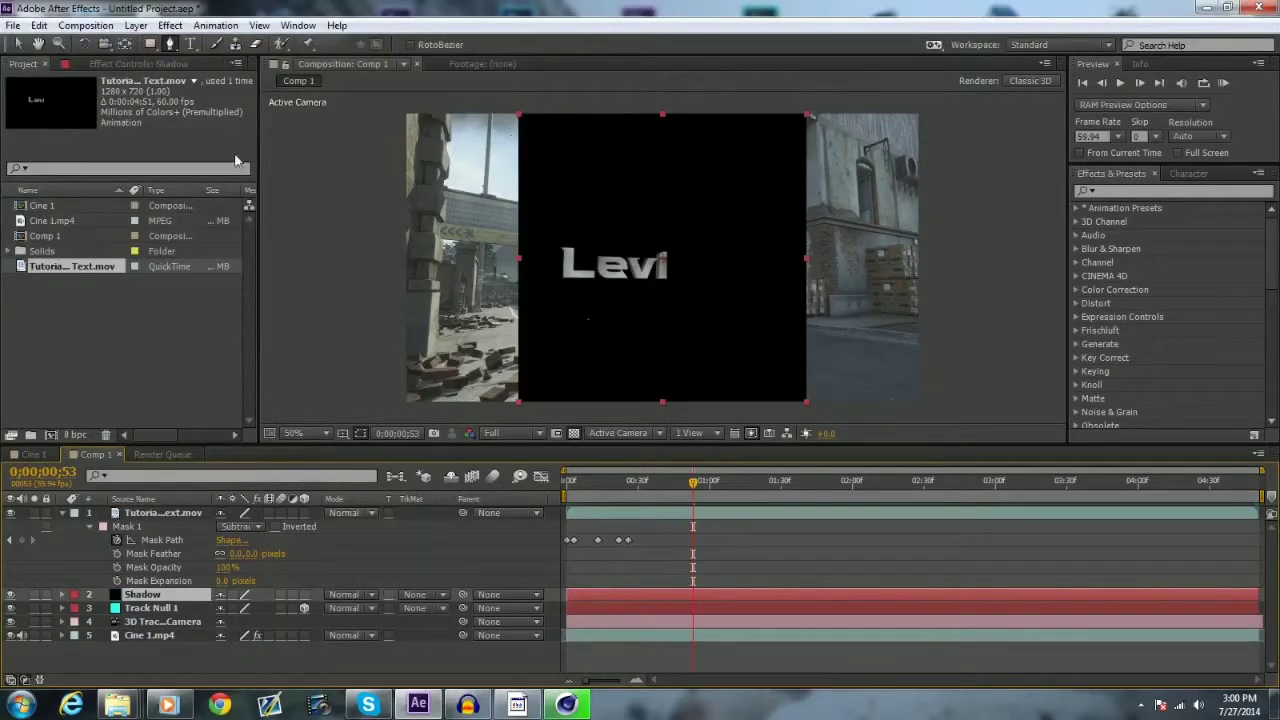
Make the Shadow solid a 3D layer and set its X orientation to 92° so it lies flat.
left_click(18, 44)
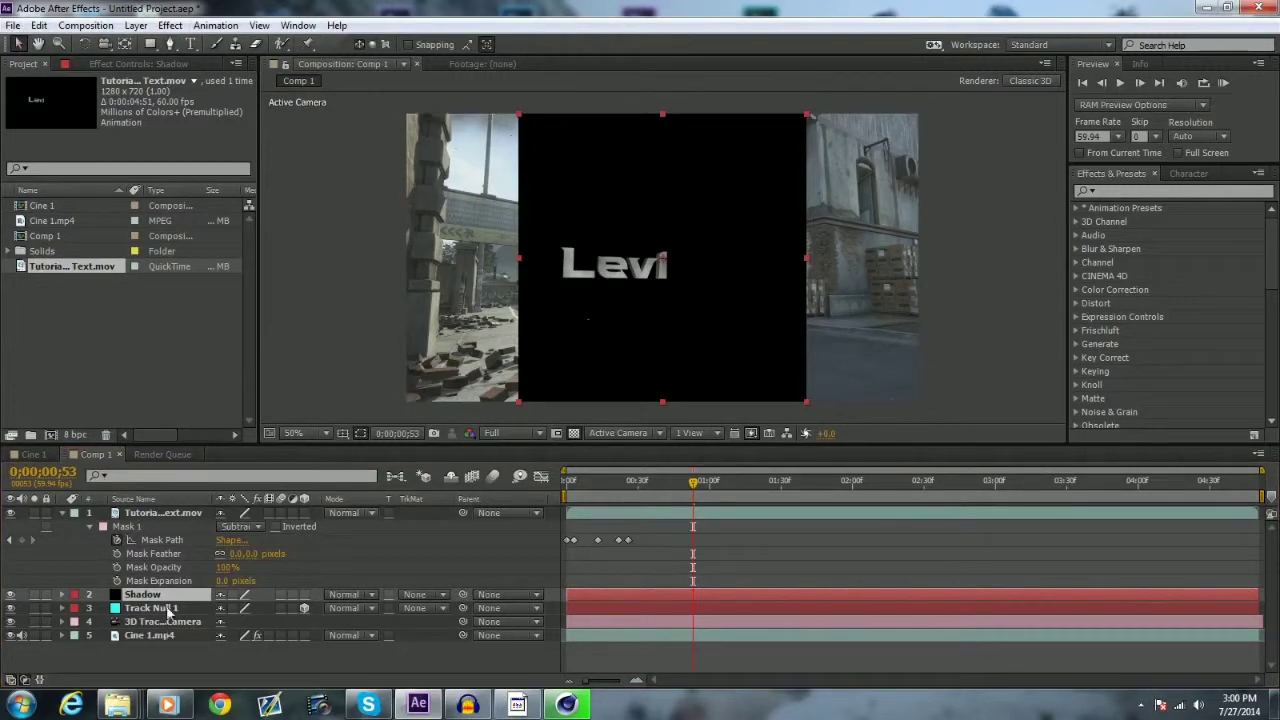
left_click(304, 595)
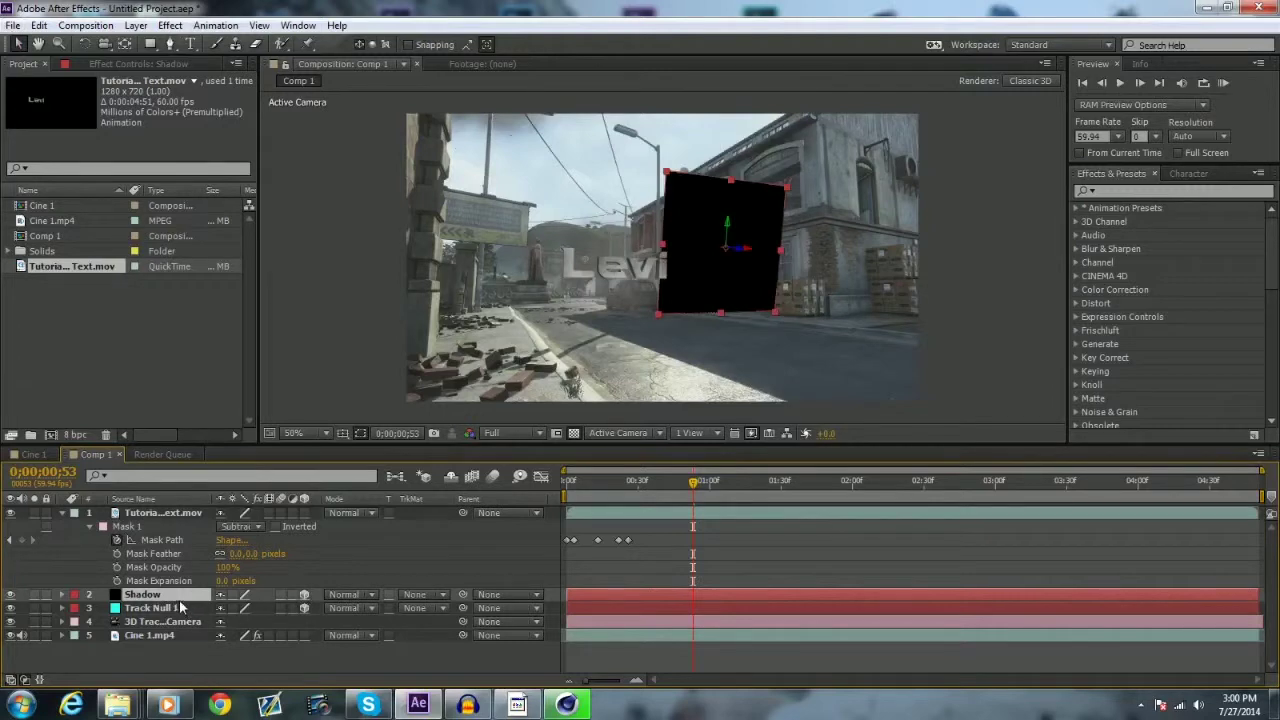
key("r")
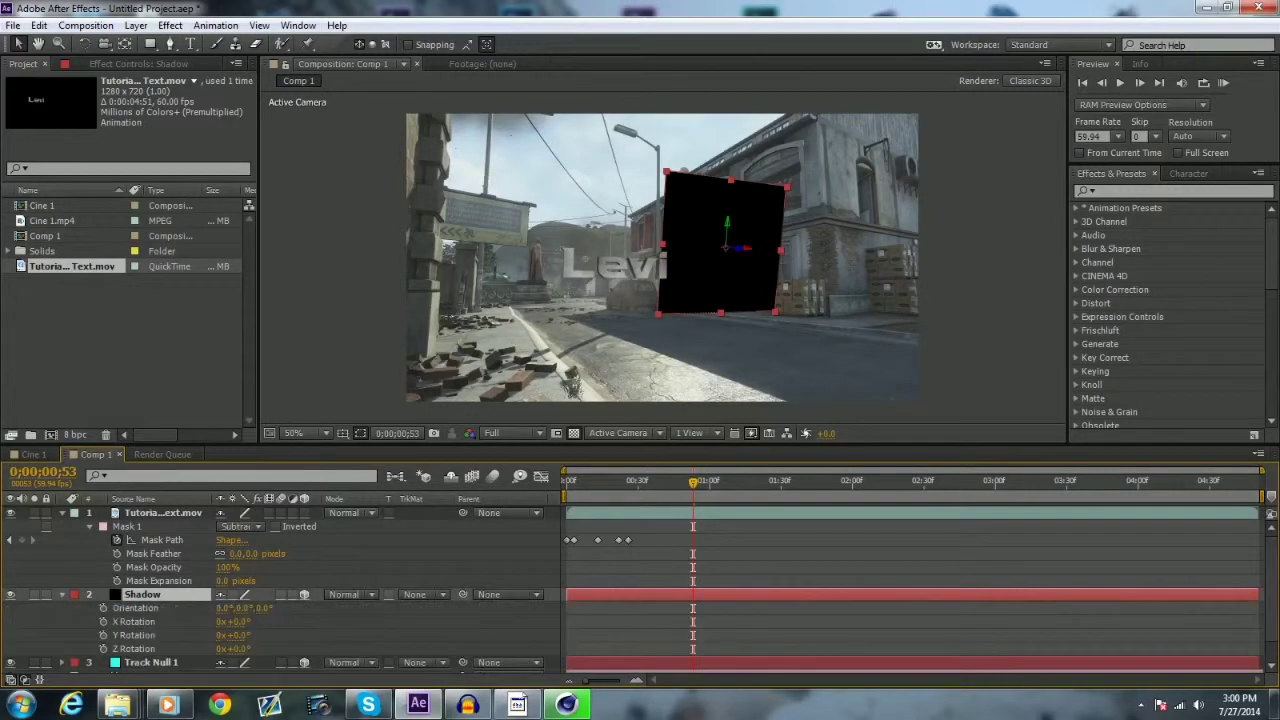
left_click_drag(224, 608, 314, 608)
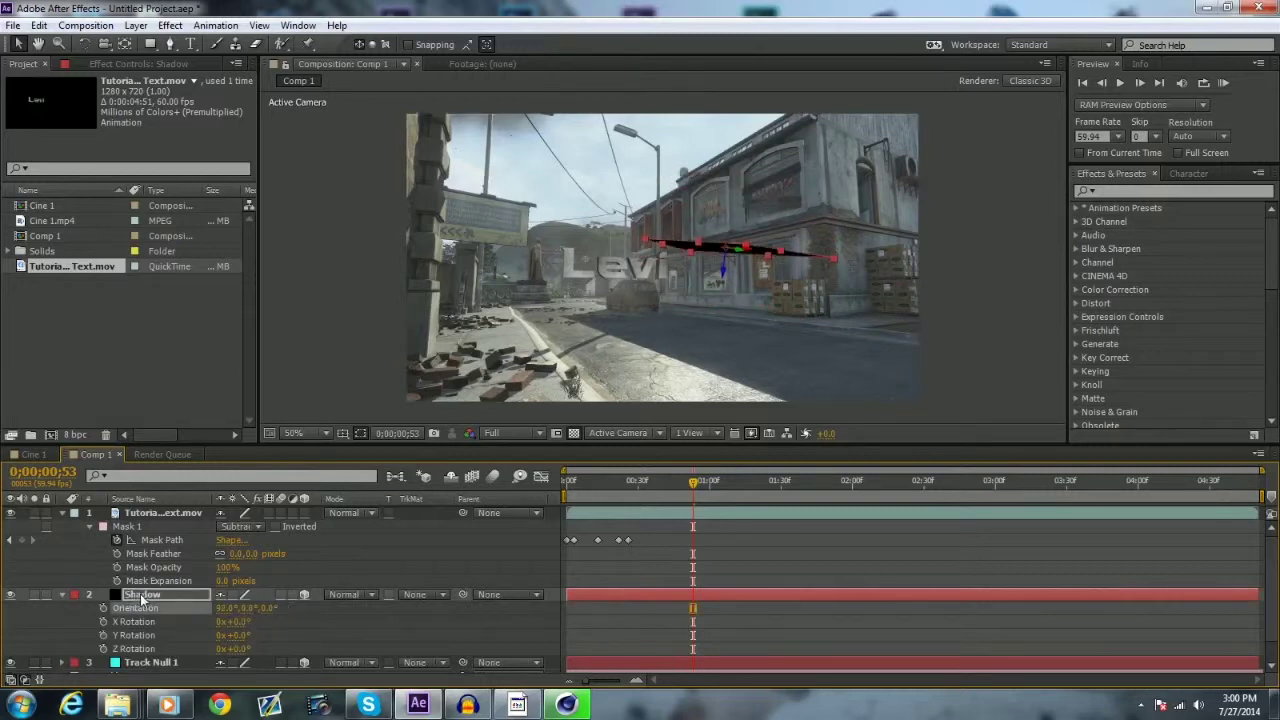
scroll(120, 602, "down", 1)
left_click(141, 640)
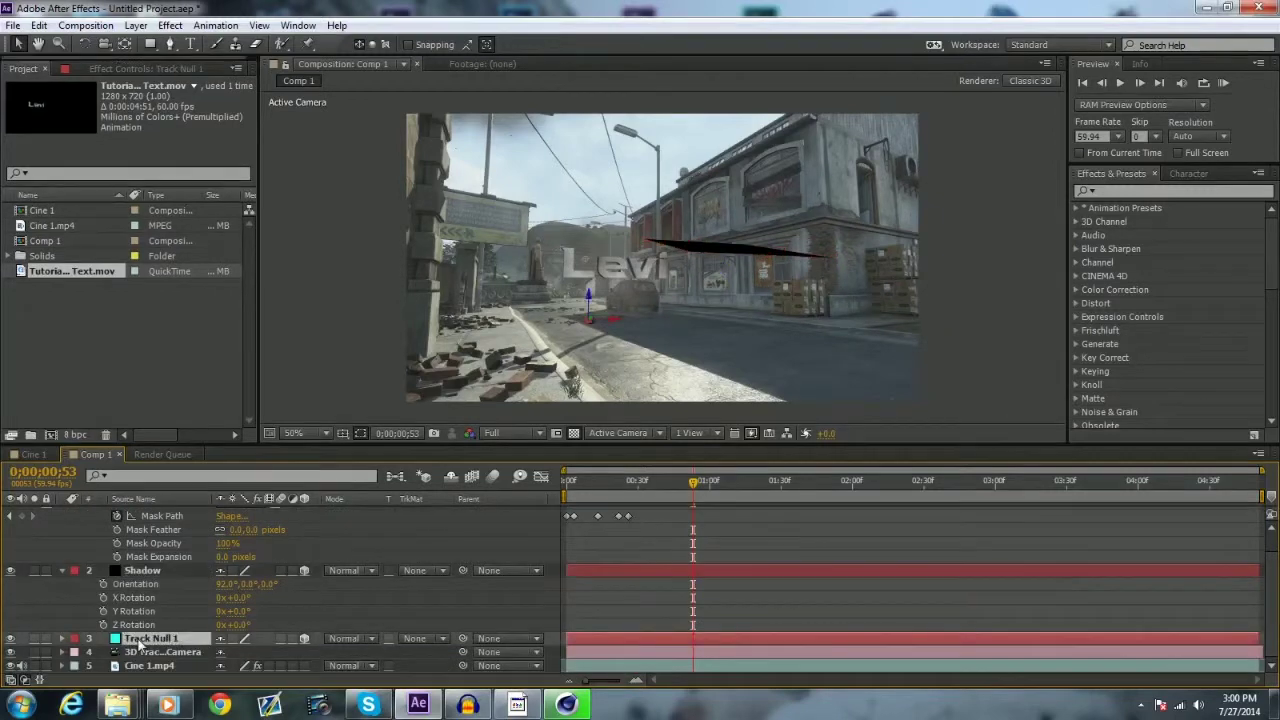
key("r")
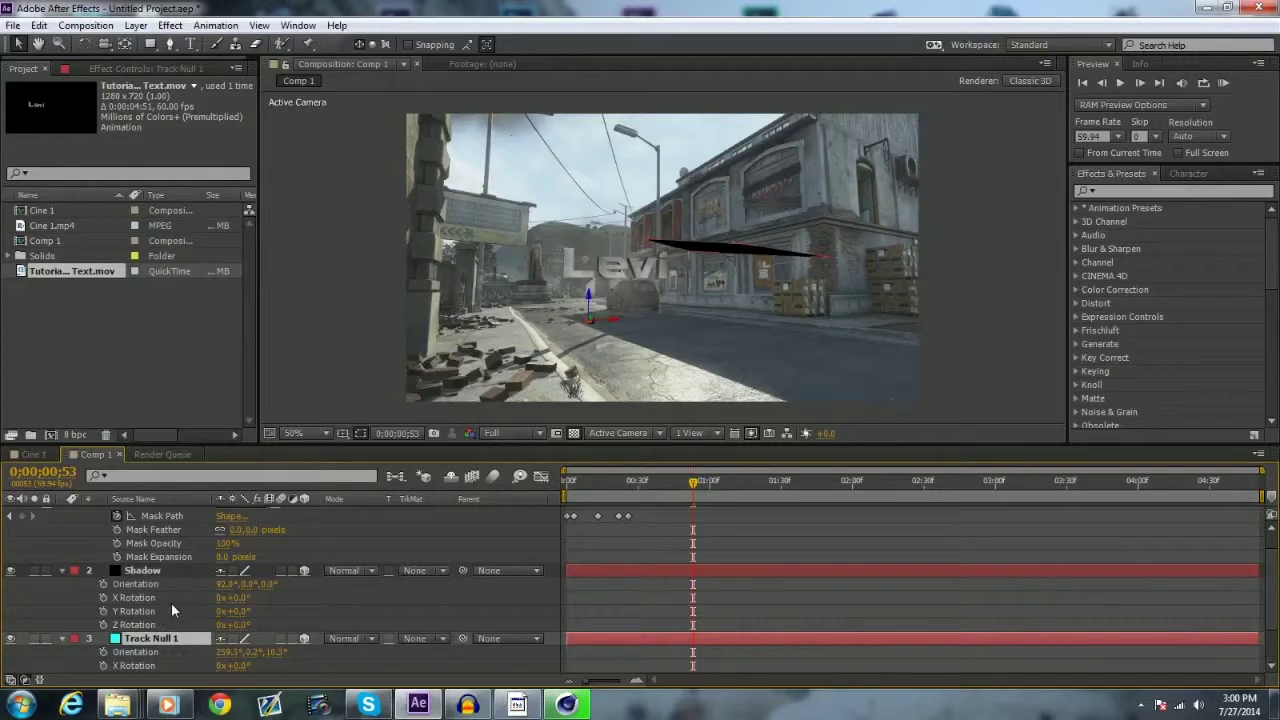
key("shift+a")
scroll(180, 595, "down", 2)
key("shift+p")
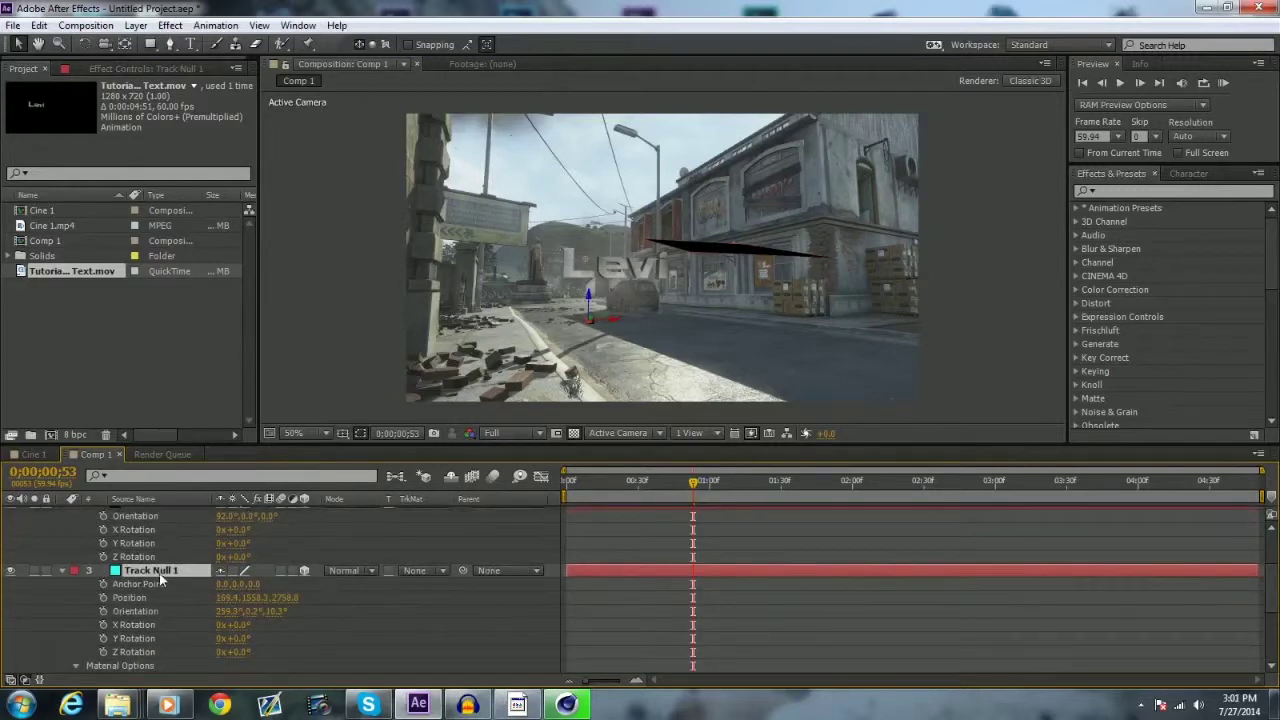
left_click(60, 570)
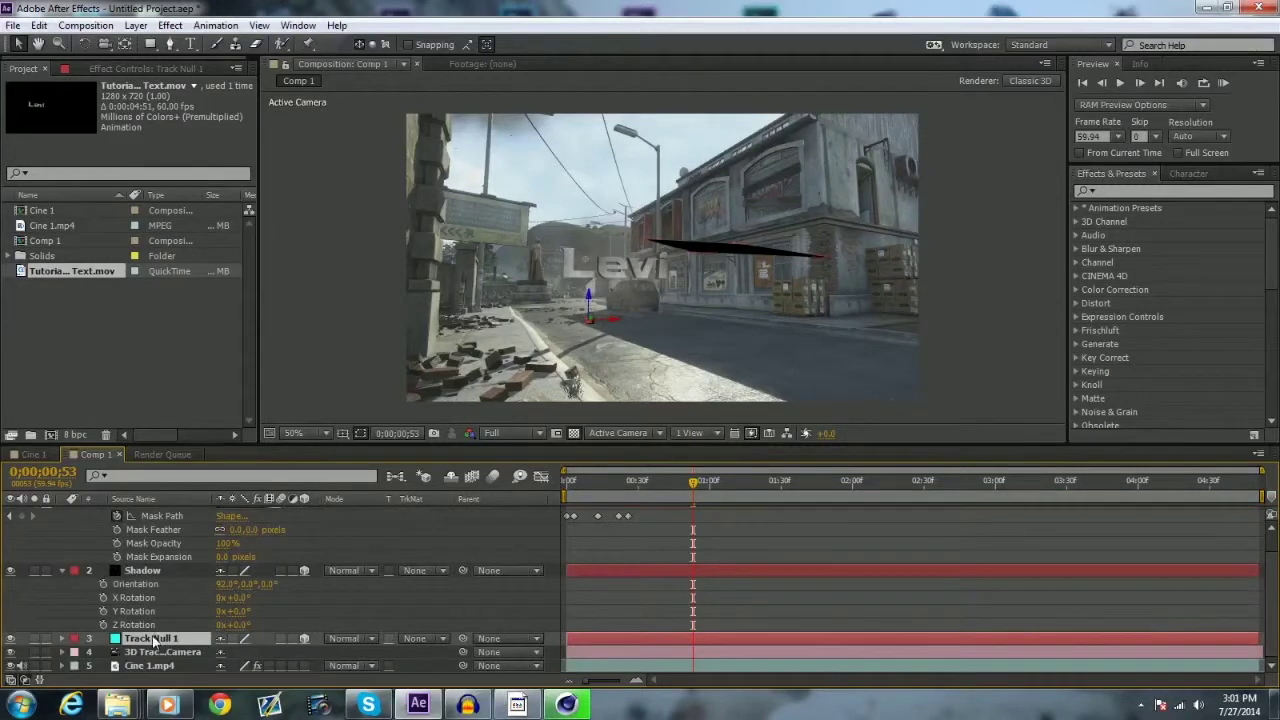
Reveal Track Null 1's Position and Orientation together and copy both properties.
key("r")
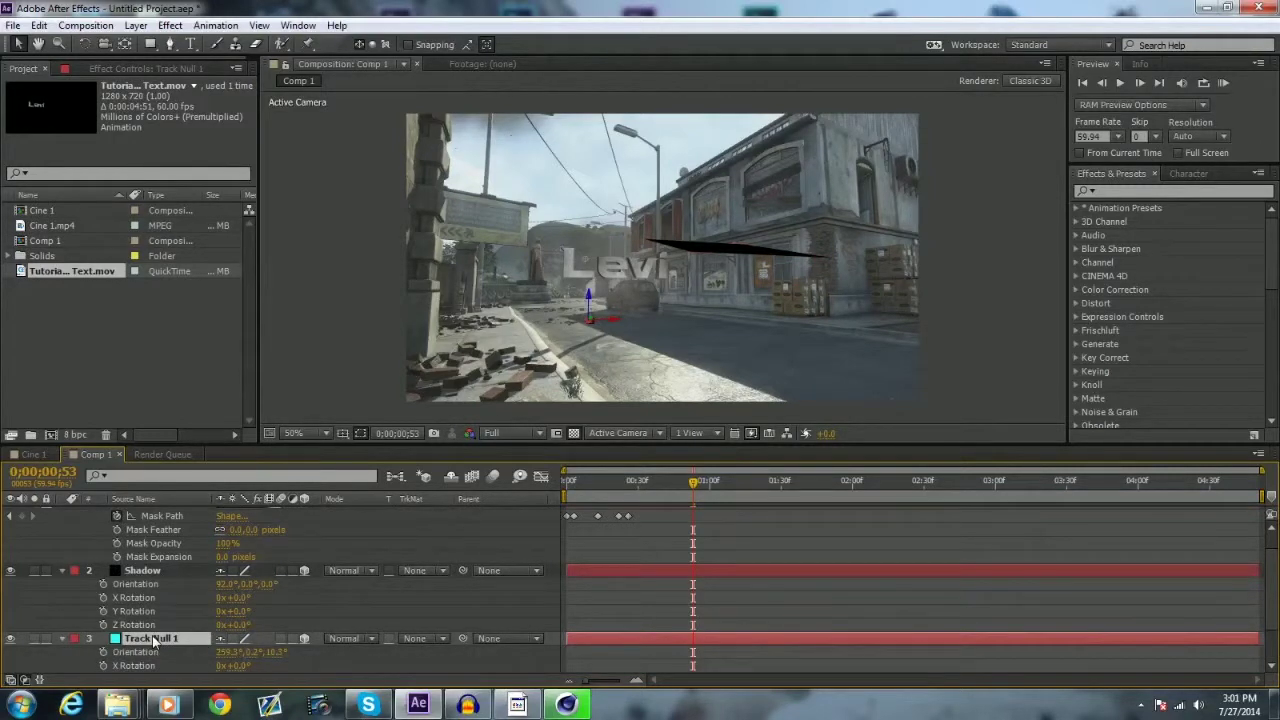
key("shift+p")
scroll(179, 597, "down", 1)
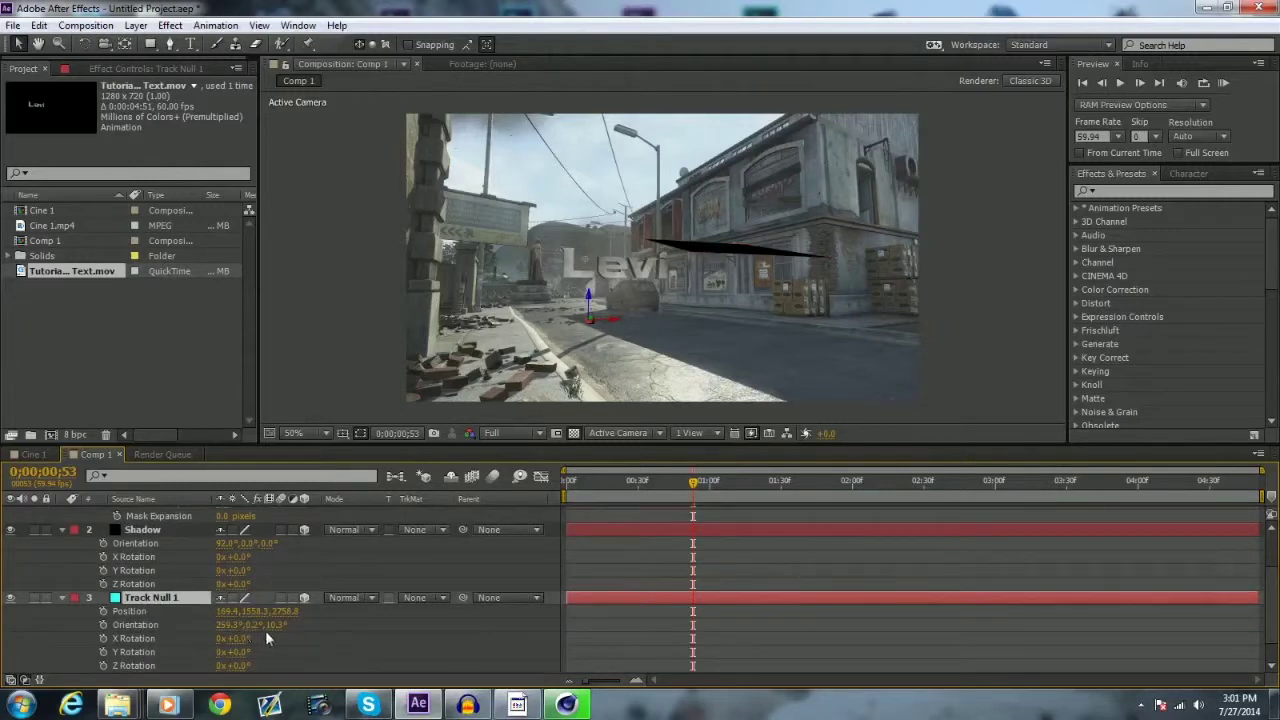
left_click(146, 625)
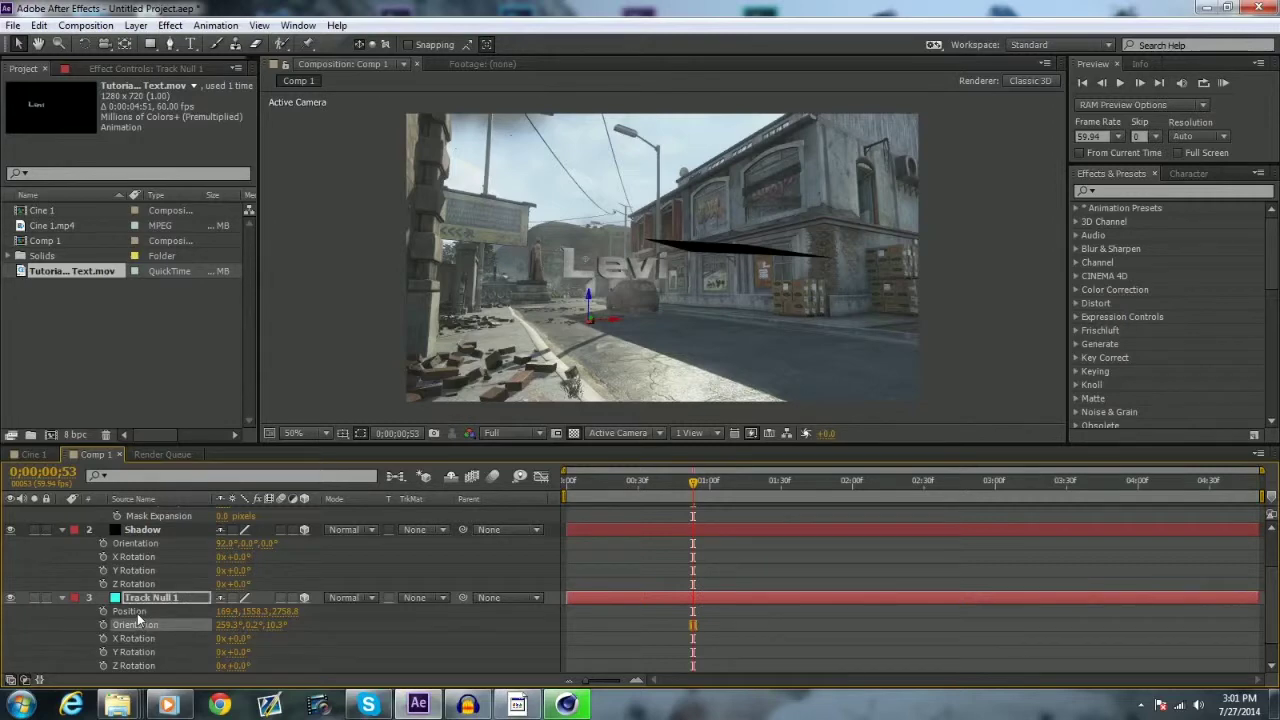
left_click(138, 612, "shift")
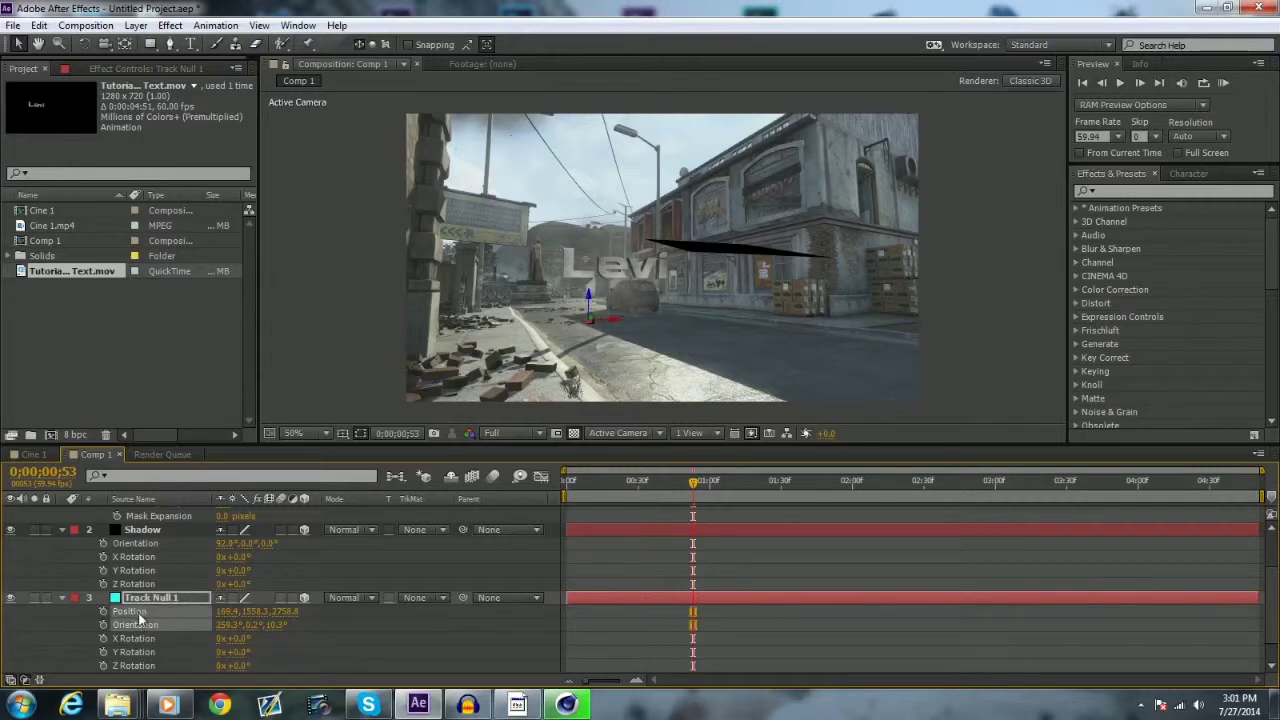
Reveal the Shadow layer's Position and Orientation and paste Track Null 1's copied values onto them.
left_click(146, 530)
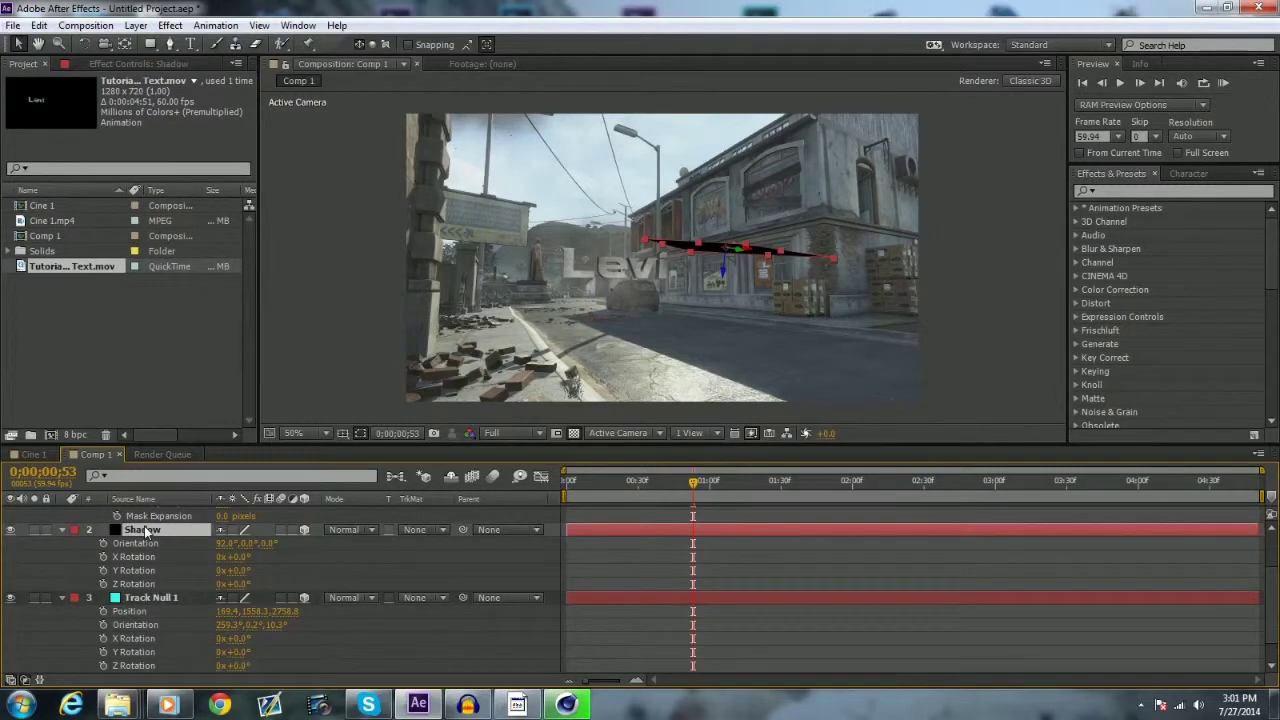
key("p")
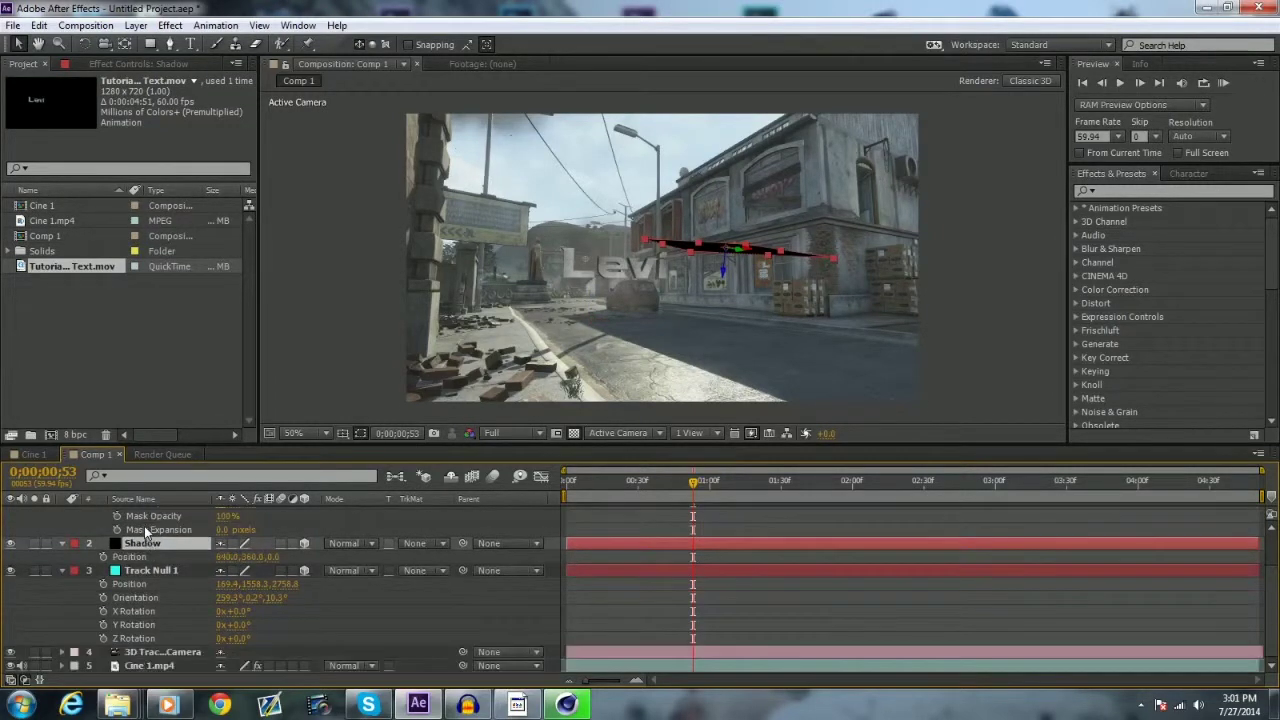
key("shift+r")
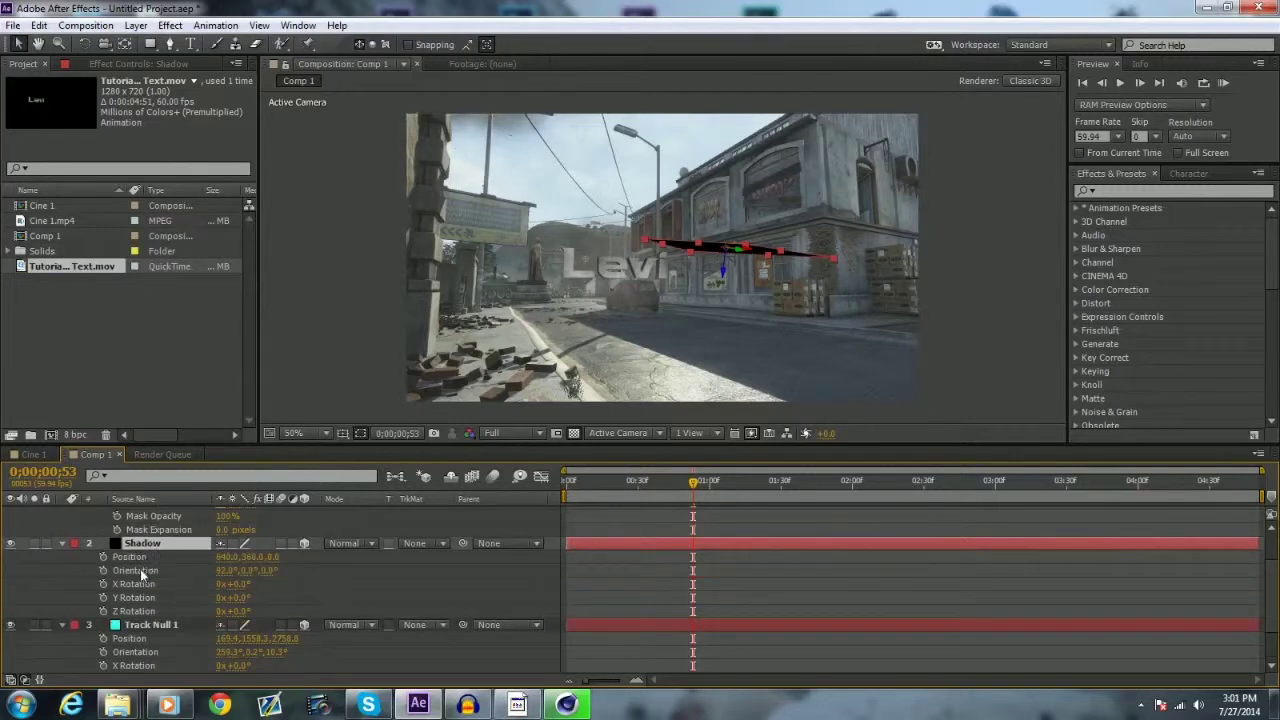
left_click(140, 570)
left_click(147, 557, "shift")
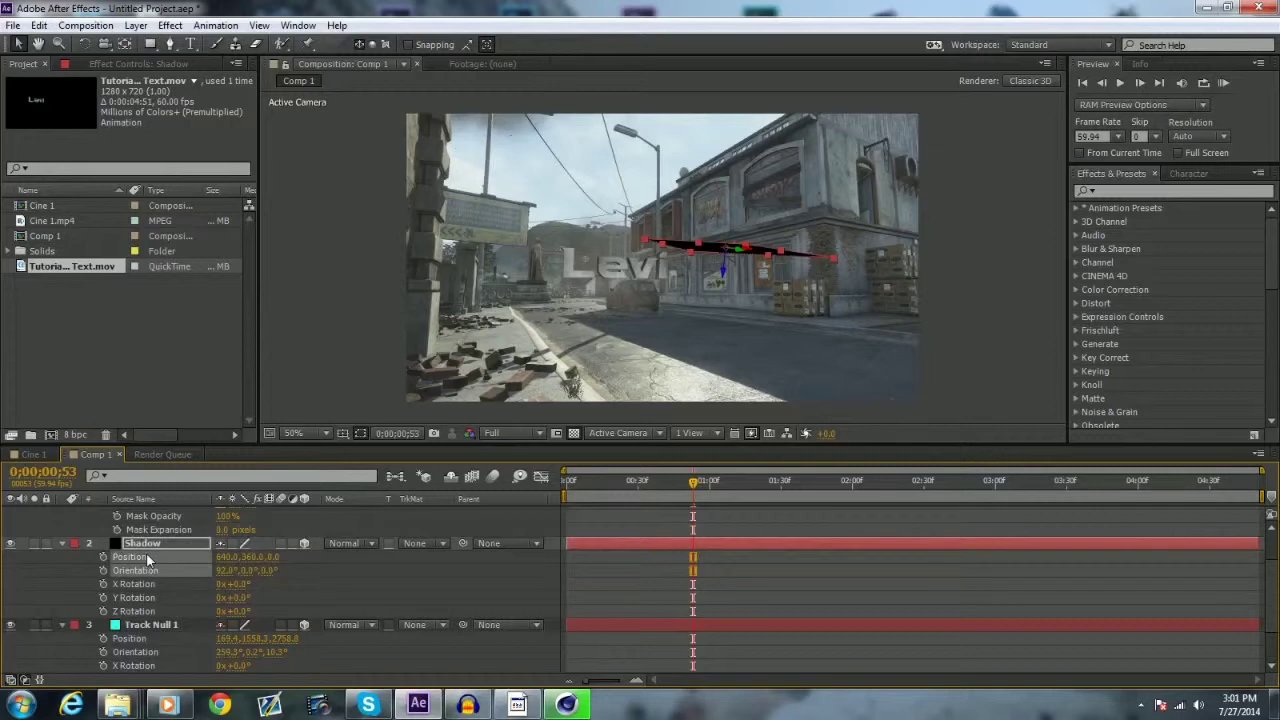
key("ctrl+v")
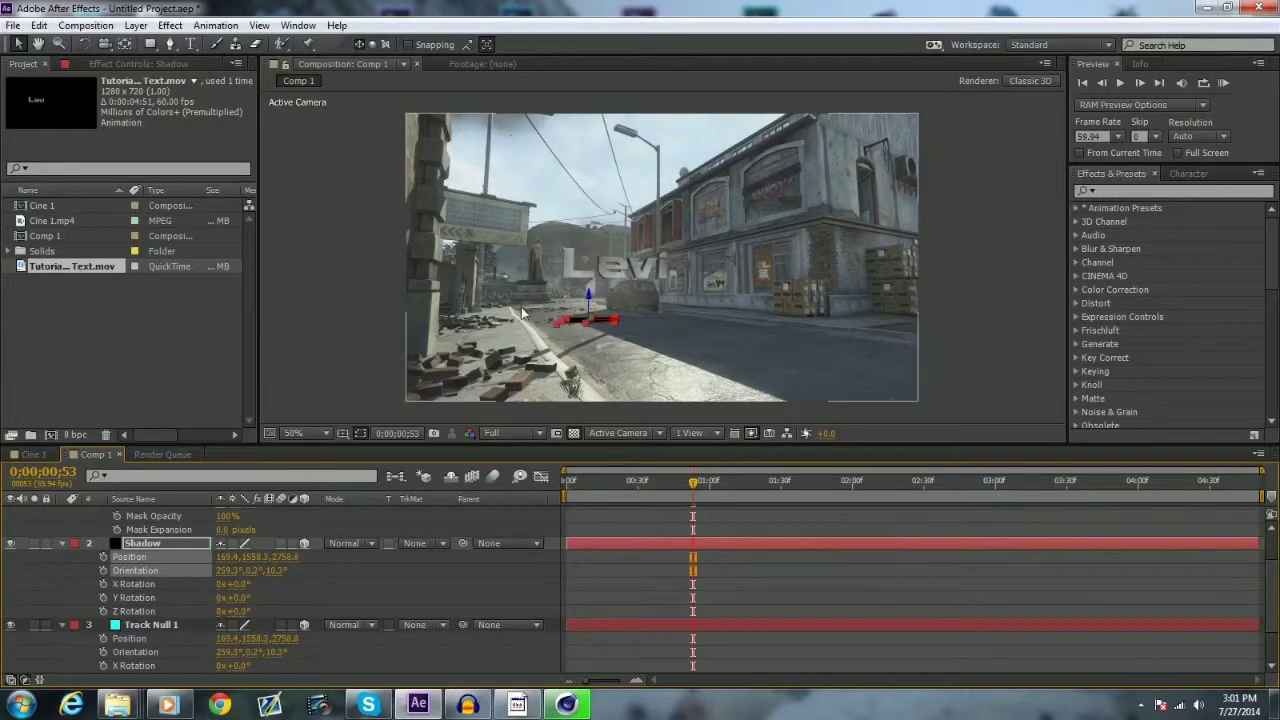
At 0;00;02;24, move the Shadow solid nearer along the road to about 316, 1438.2, 2127.1 and select its layer.
key("space")
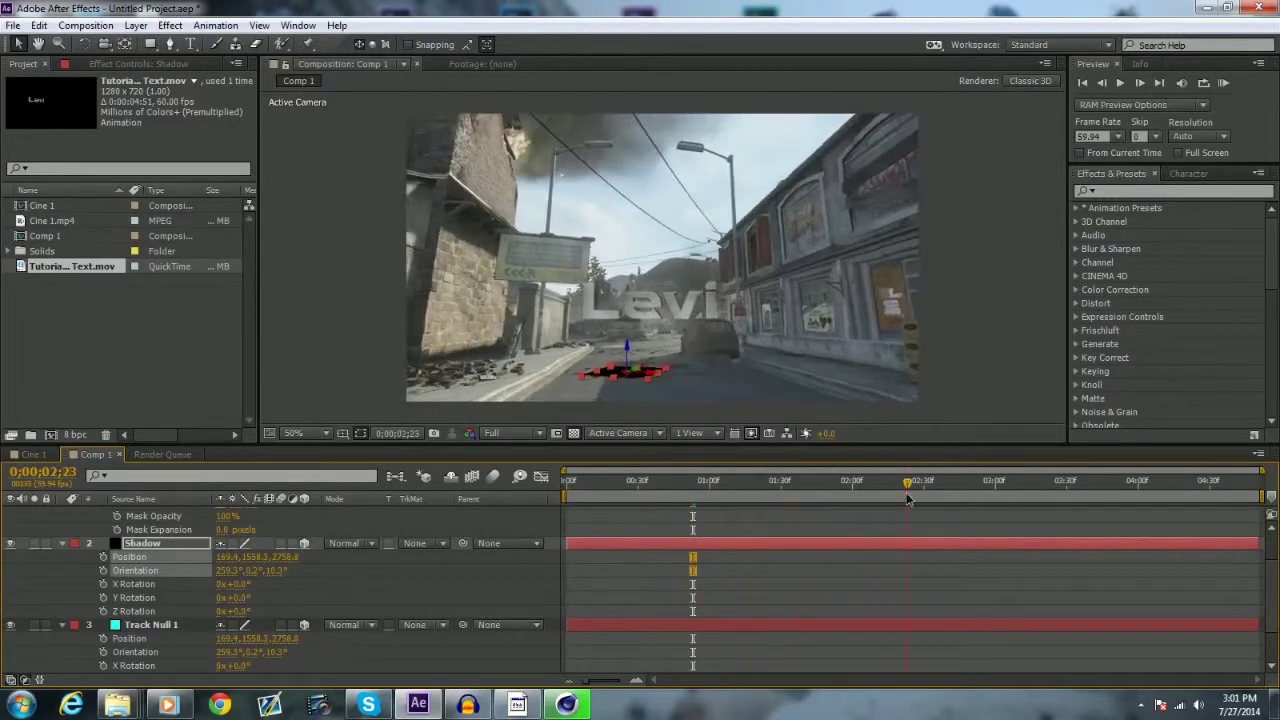
mouse_move(636, 369)
left_mouse_down()
mouse_move(603, 383)
mouse_move(628, 381)
left_mouse_up()
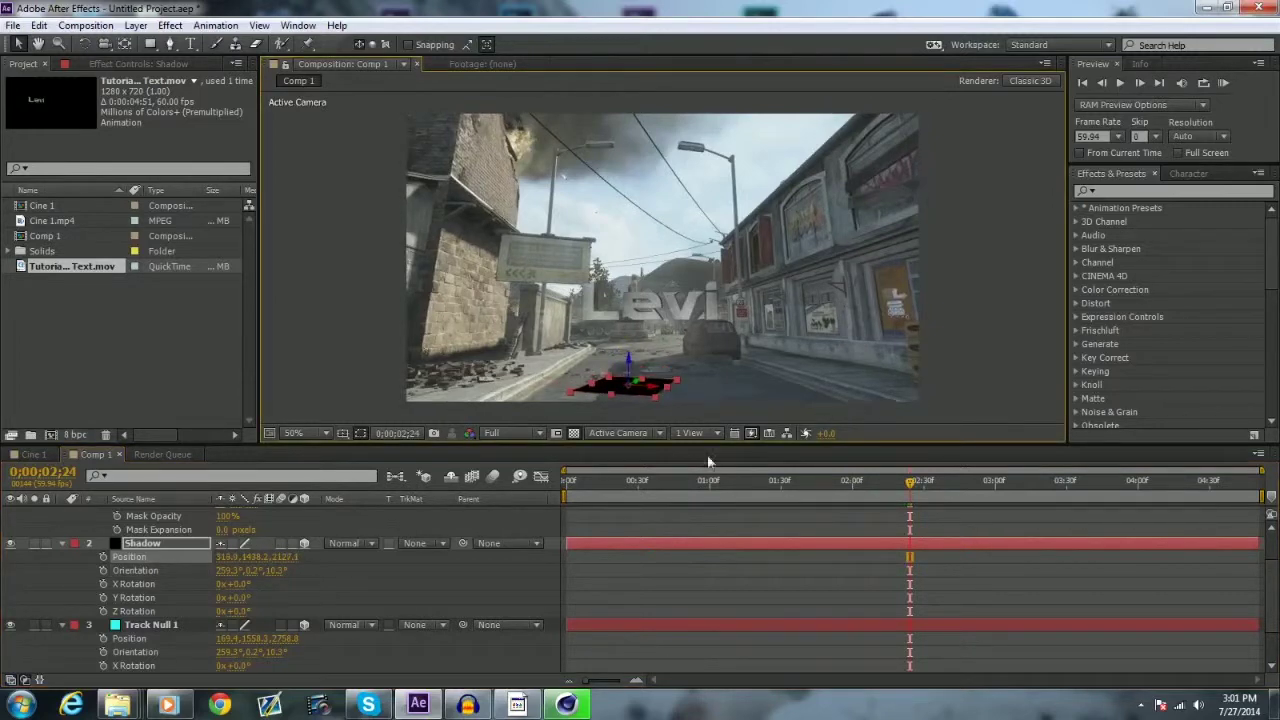
left_click(155, 543)
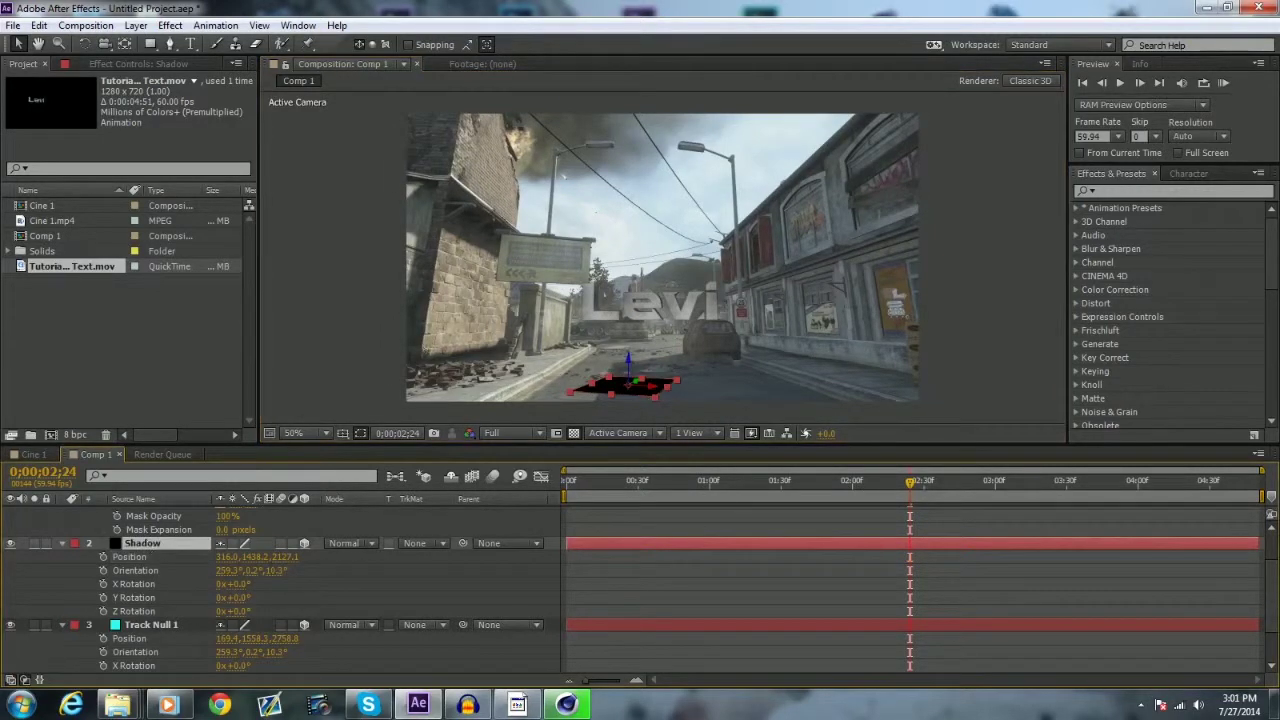
Set the Shadow solid's Z orientation to 82.3° and move it to about 521.1, 1435.1, 2145.5.
left_click_drag(276, 570, 288, 570)
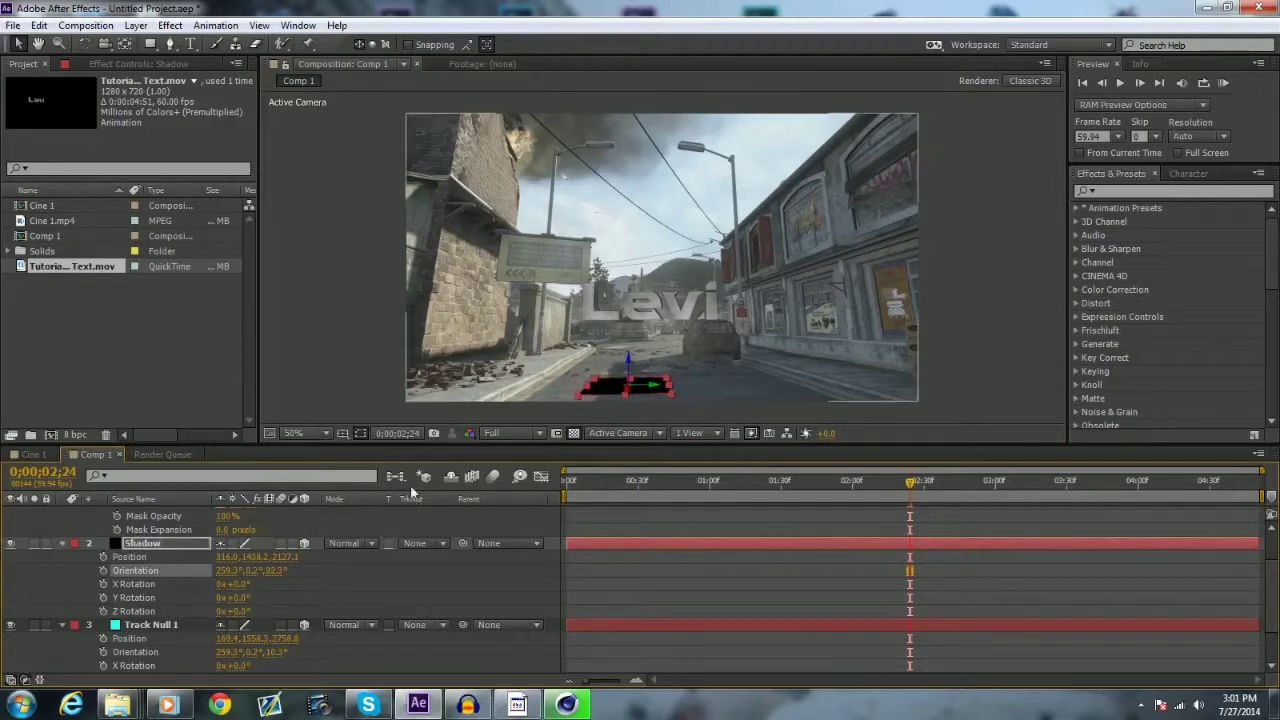
mouse_move(671, 385)
left_mouse_down()
mouse_move(727, 386)
mouse_move(640, 383)
mouse_move(651, 383)
left_mouse_up()
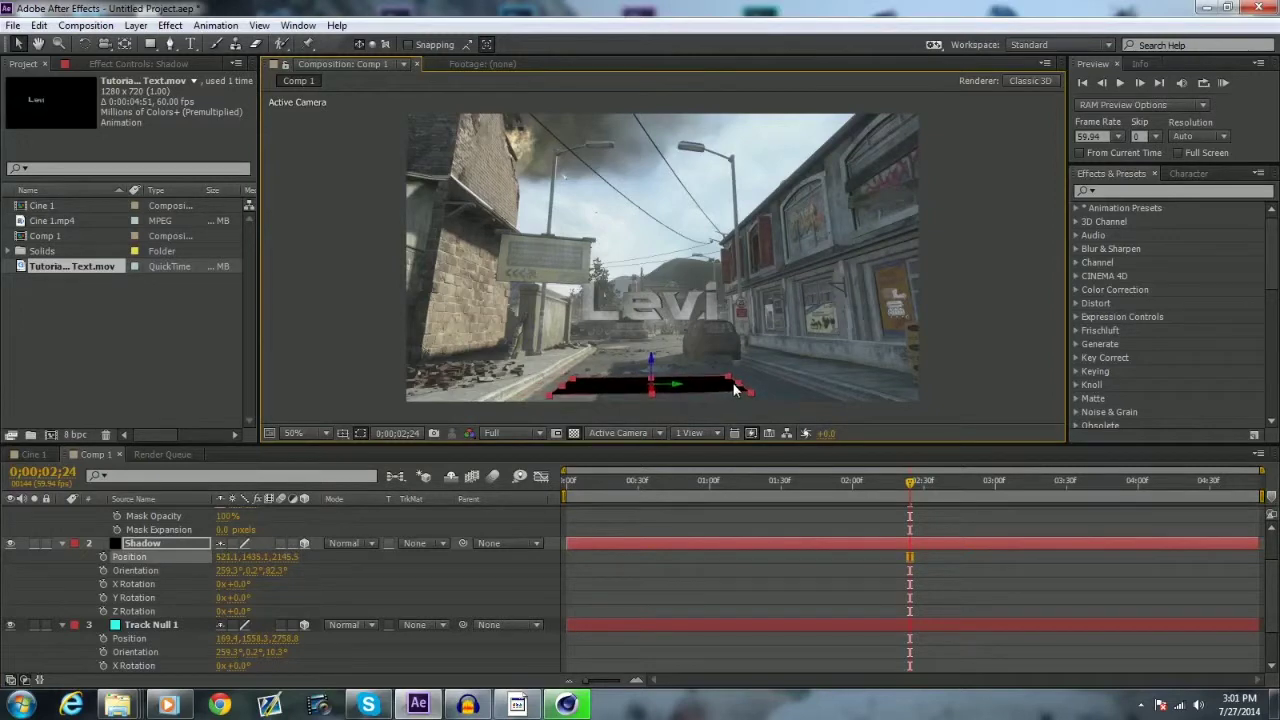
Stretch the Shadow solid wider across the road, then enlarge its depth at 0;00;00;49 to cover the ground beneath the text.
left_click_drag(738, 384, 744, 383)
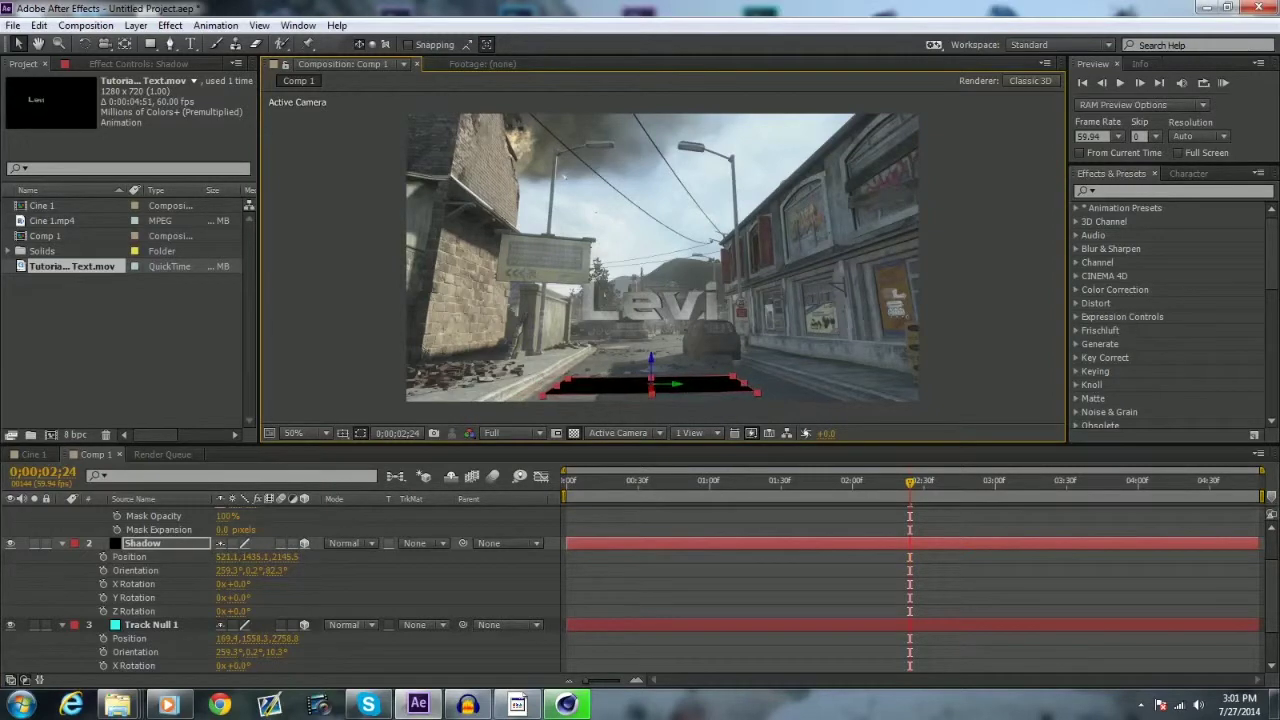
left_click_drag(909, 482, 683, 484)
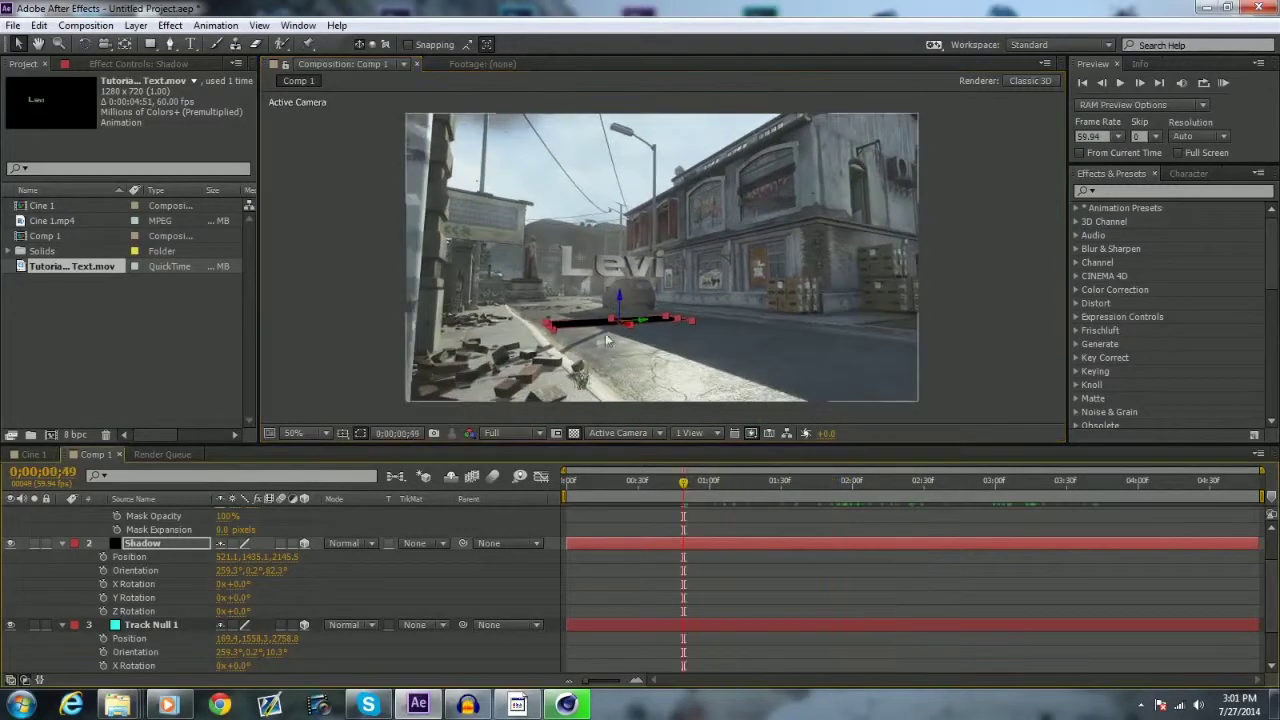
left_click_drag(610, 322, 598, 313)
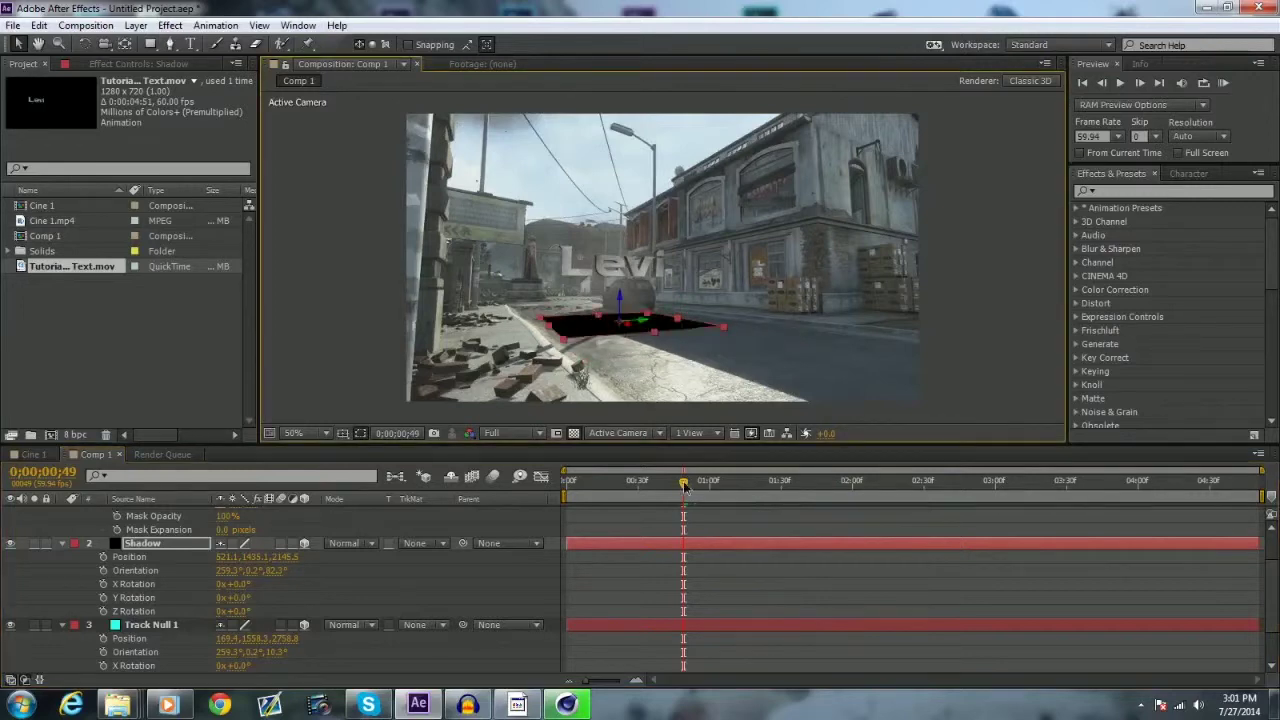
At 0;00;02;00, draw a closed elongated oval mask on the Shadow solid with the Pen tool, below the Levi text.
left_click_drag(684, 482, 852, 484)
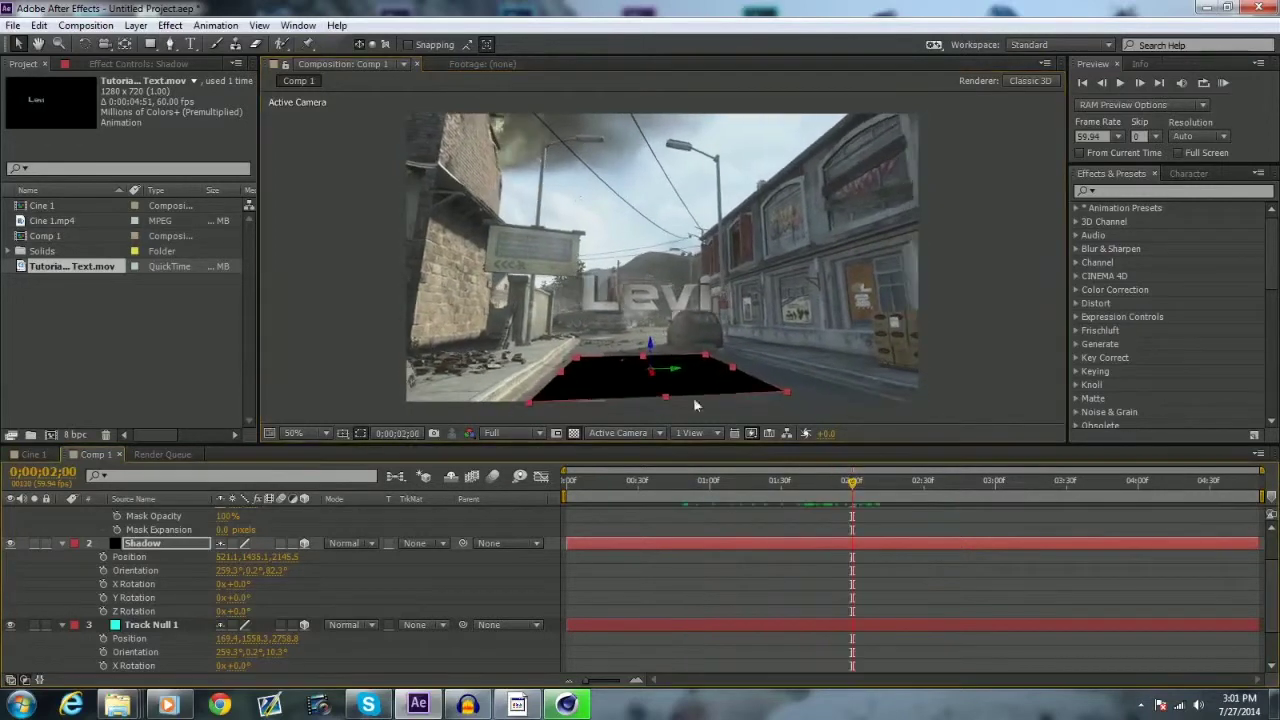
left_click(170, 44)
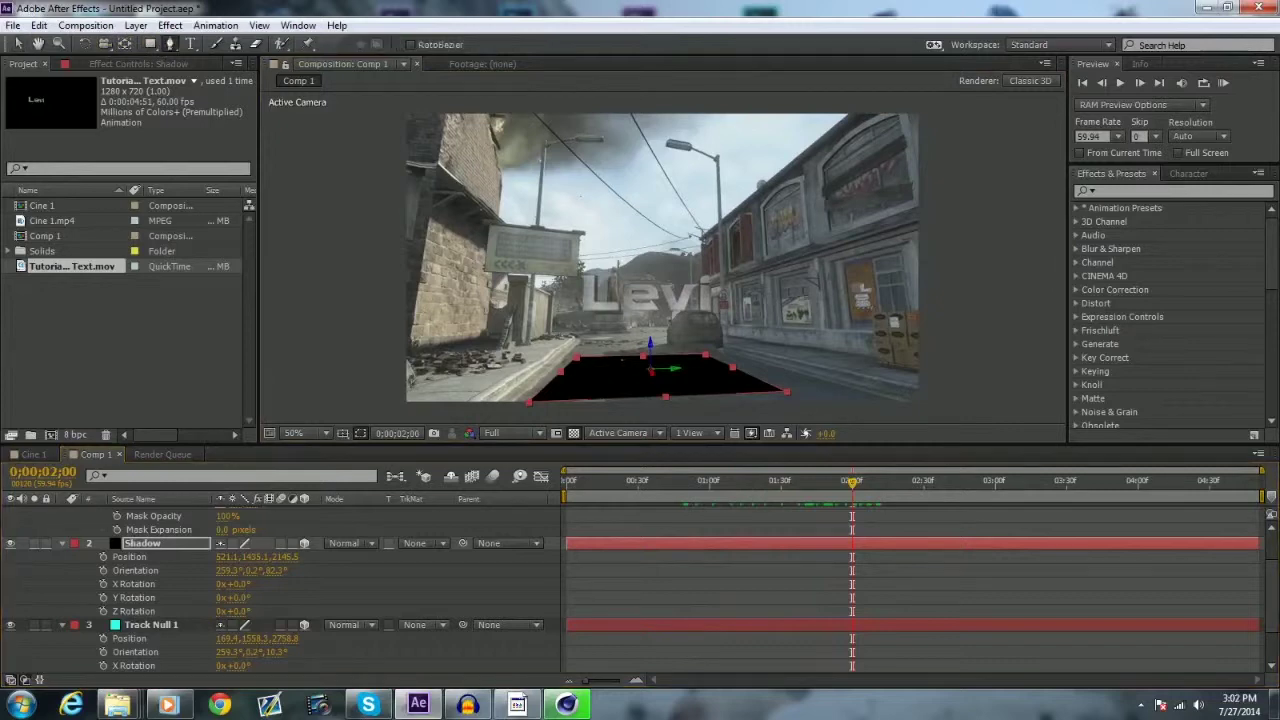
left_click(590, 361)
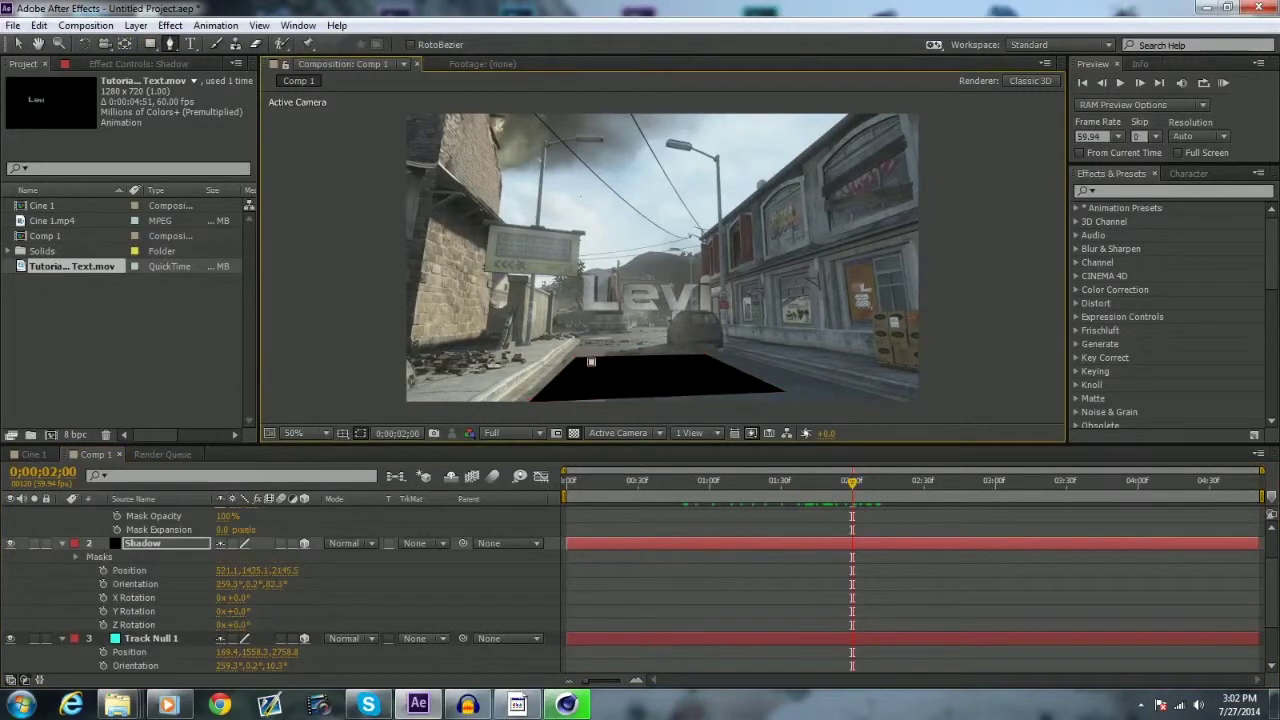
left_click_drag(592, 383, 655, 391)
left_click(708, 375)
left_click_drag(683, 359, 658, 359)
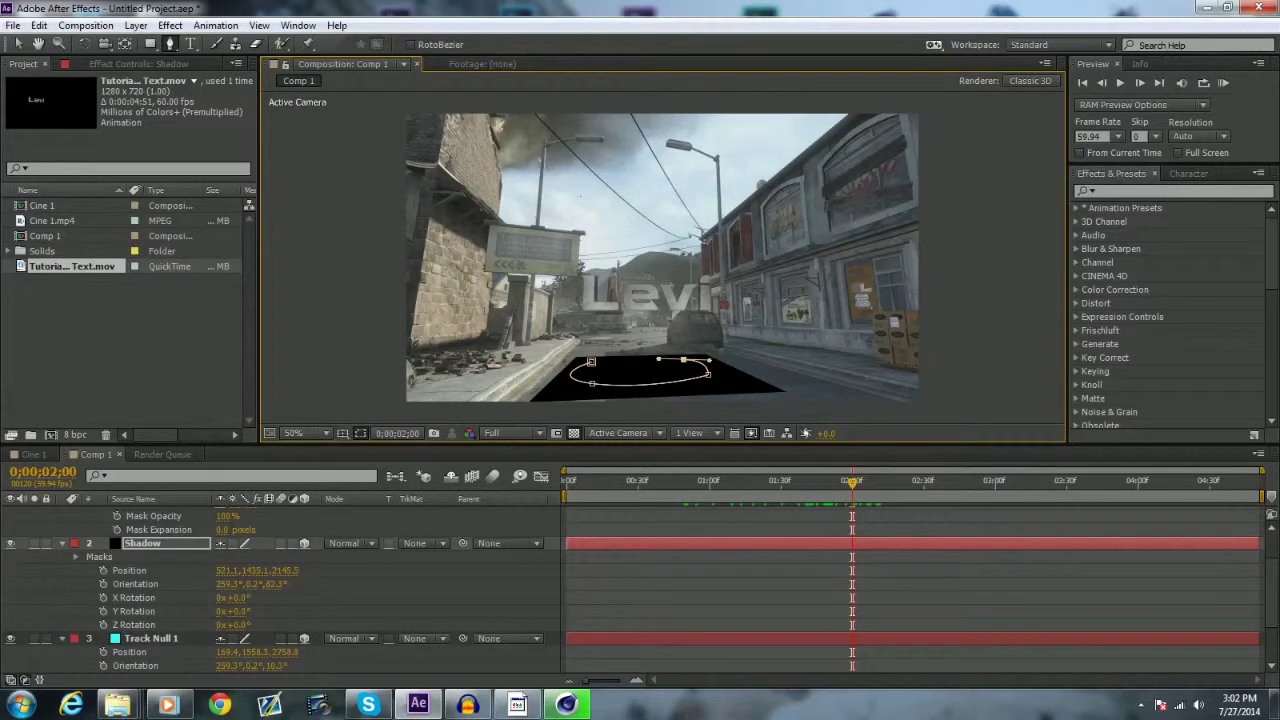
left_click(708, 373)
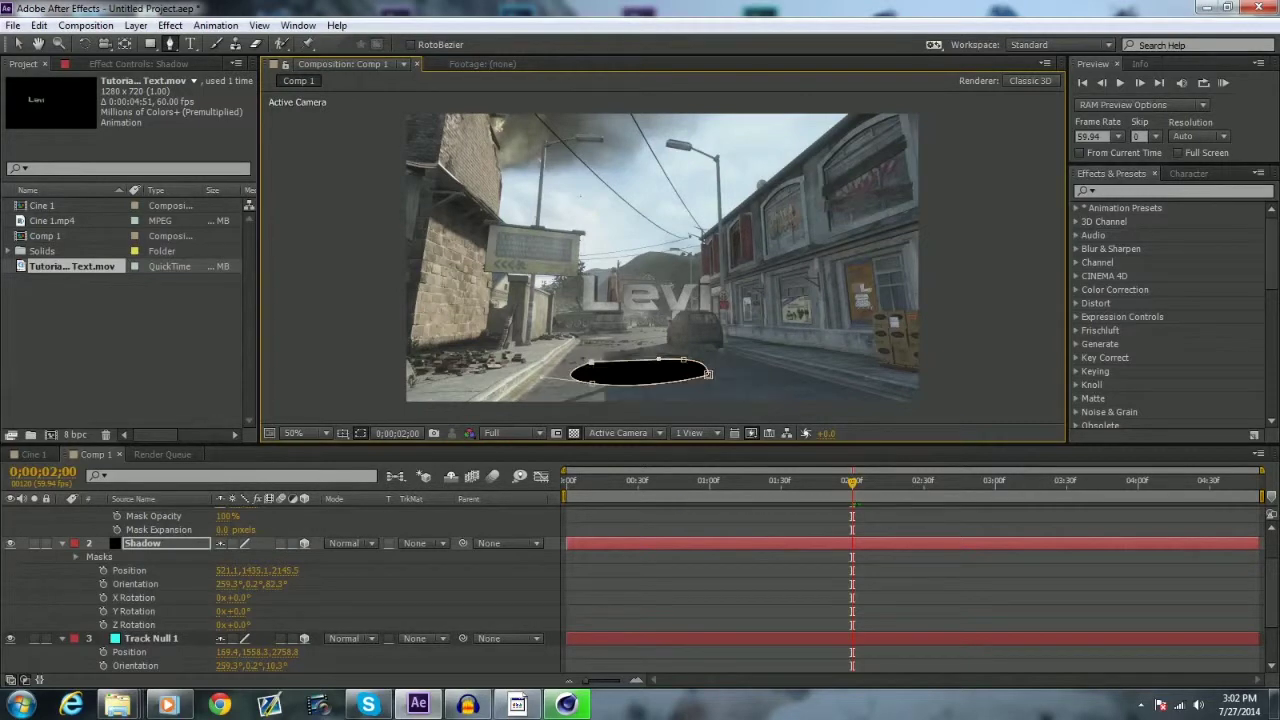
Reveal the Shadow layer's Mask 1 properties and set the mask feather to about 179 pixels.
left_click(136, 545)
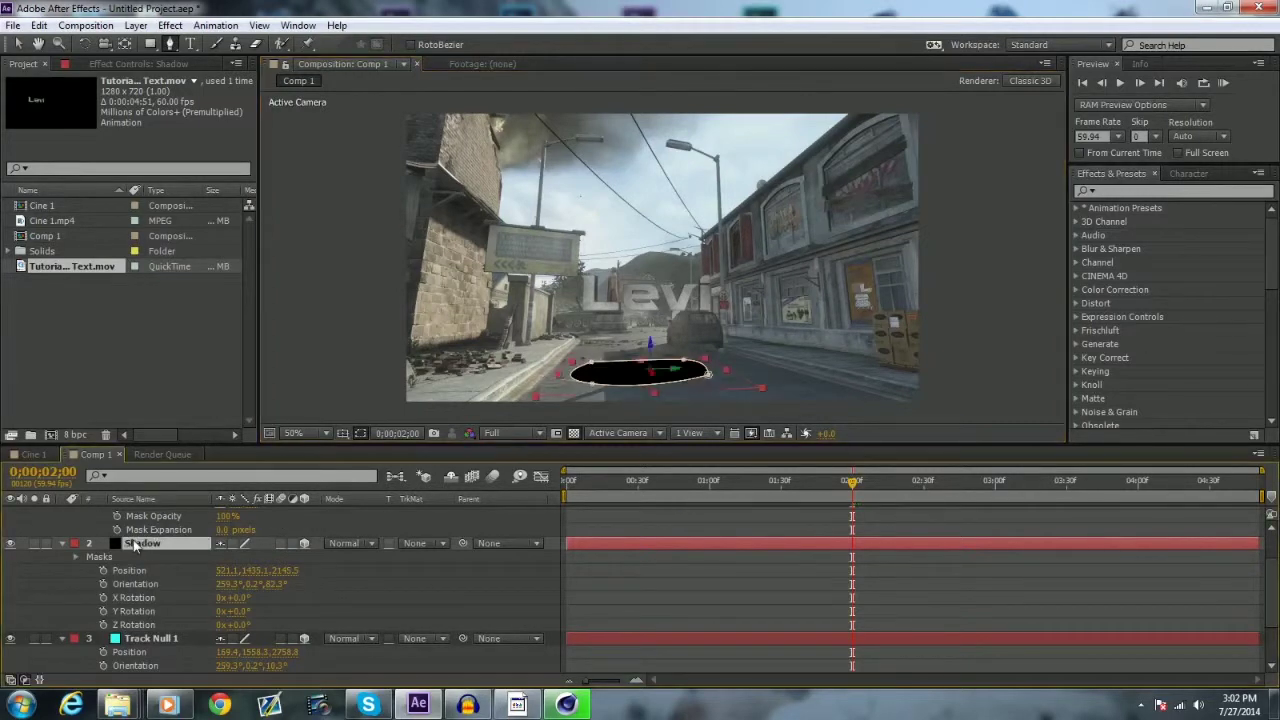
key("m")
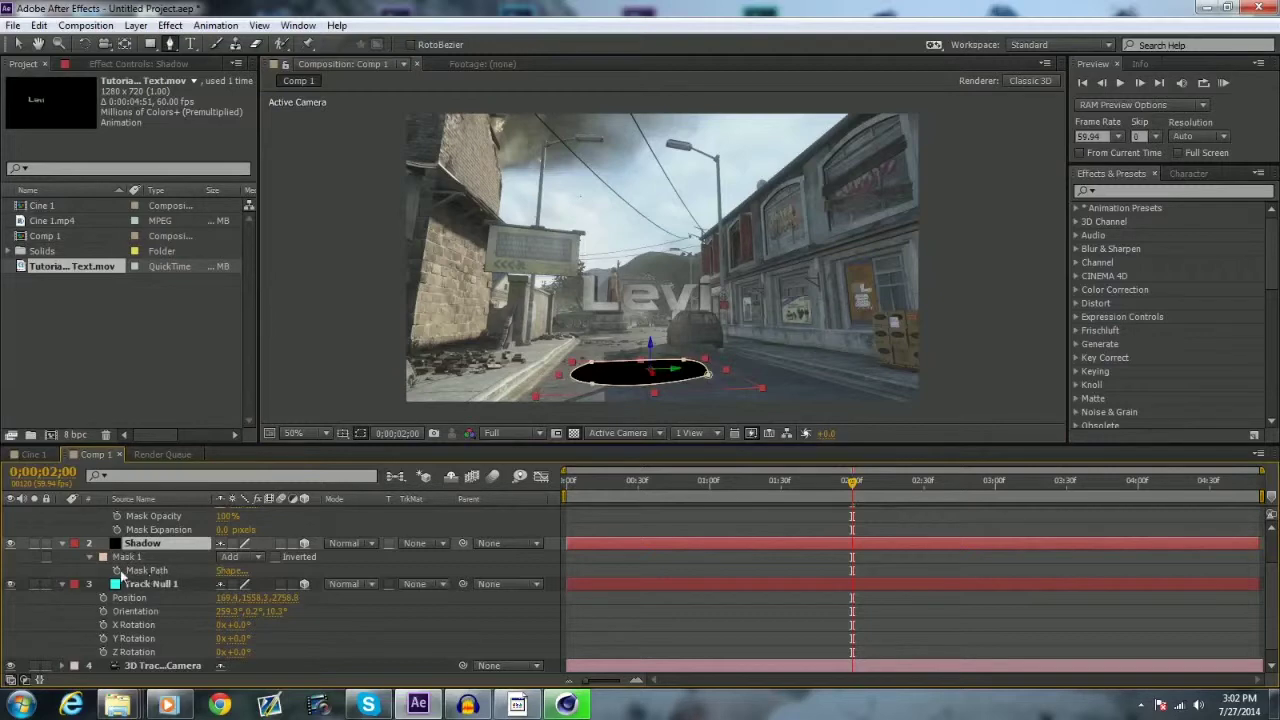
left_click(89, 557)
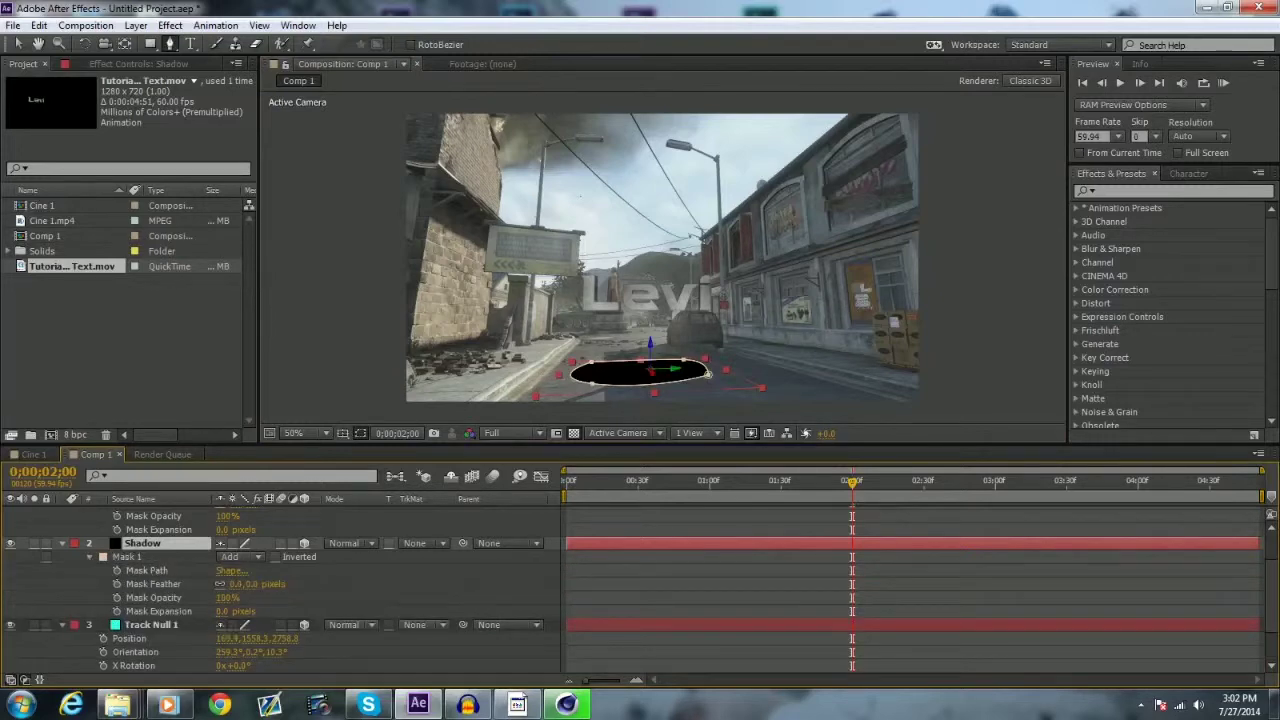
left_click_drag(236, 584, 415, 584)
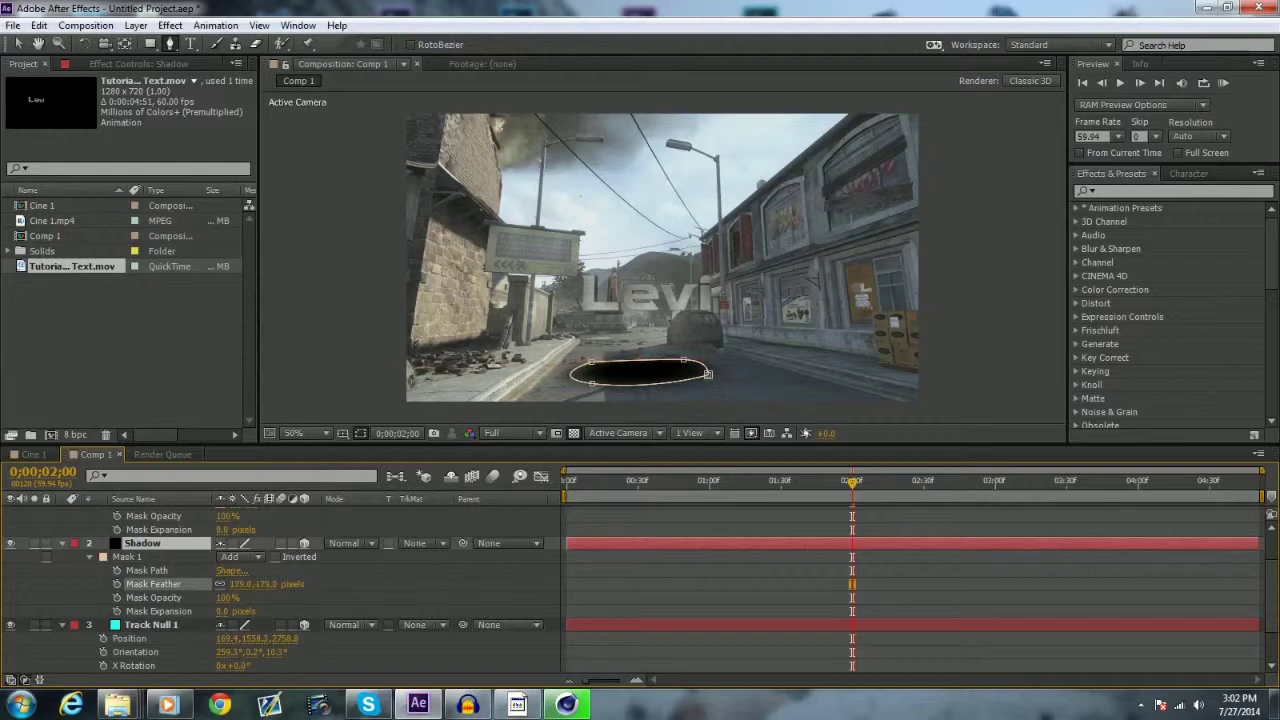
Reveal the Shadow layer's opacity, reduce it to 63%, and deselect the layer.
left_click(155, 543)
key("t")
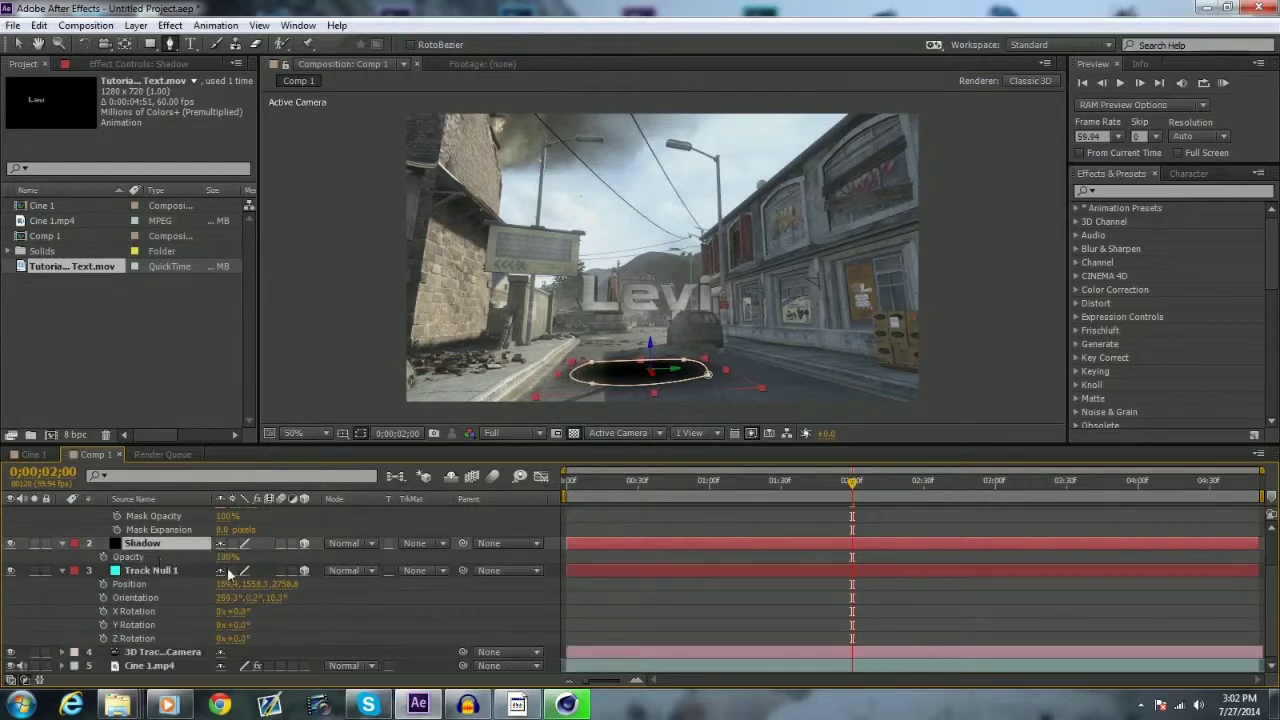
left_click_drag(227, 556, 207, 556)
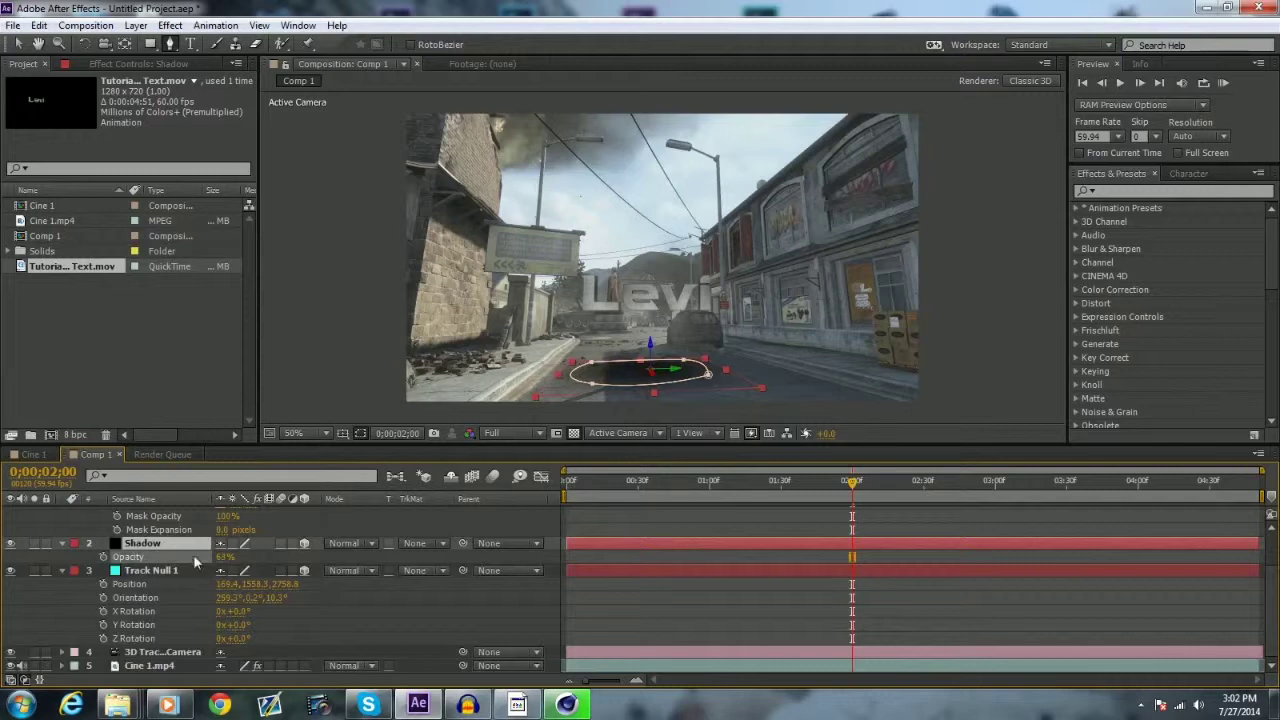
left_click(315, 556)
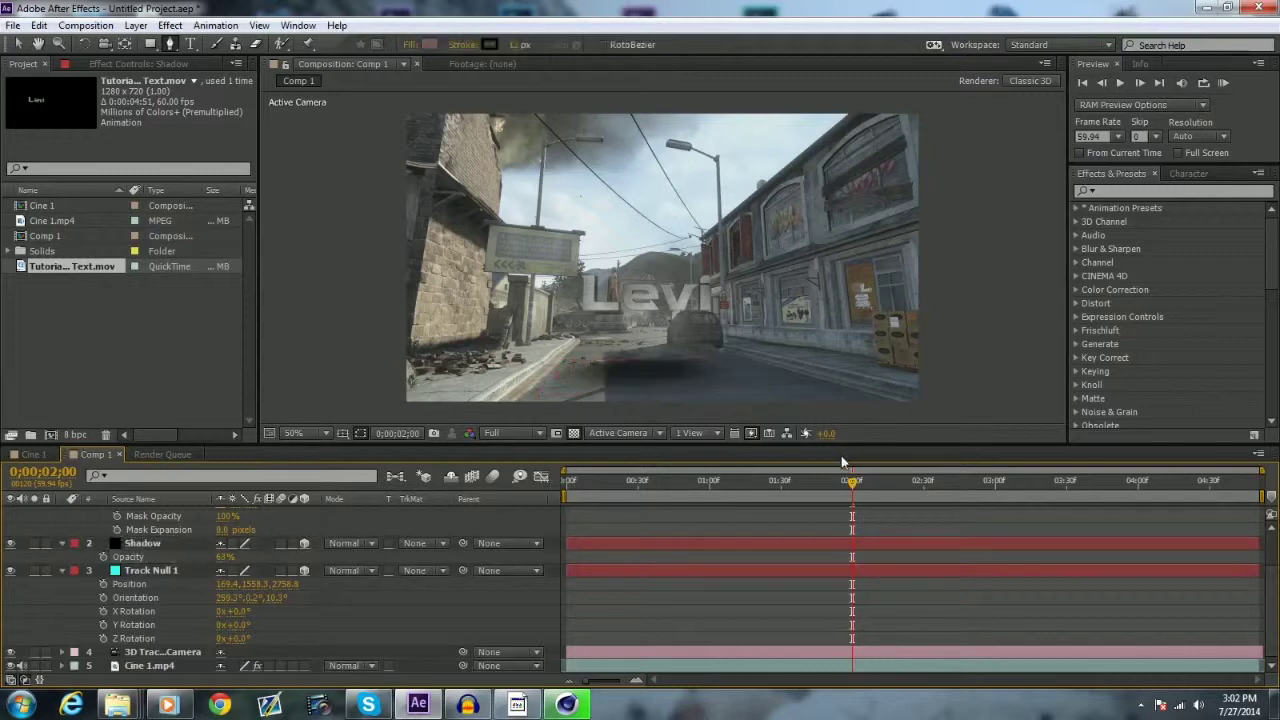
Play the composition from the start to check how the shadow follows the footage, and return to frame 0.
left_click_drag(851, 481, 535, 500)
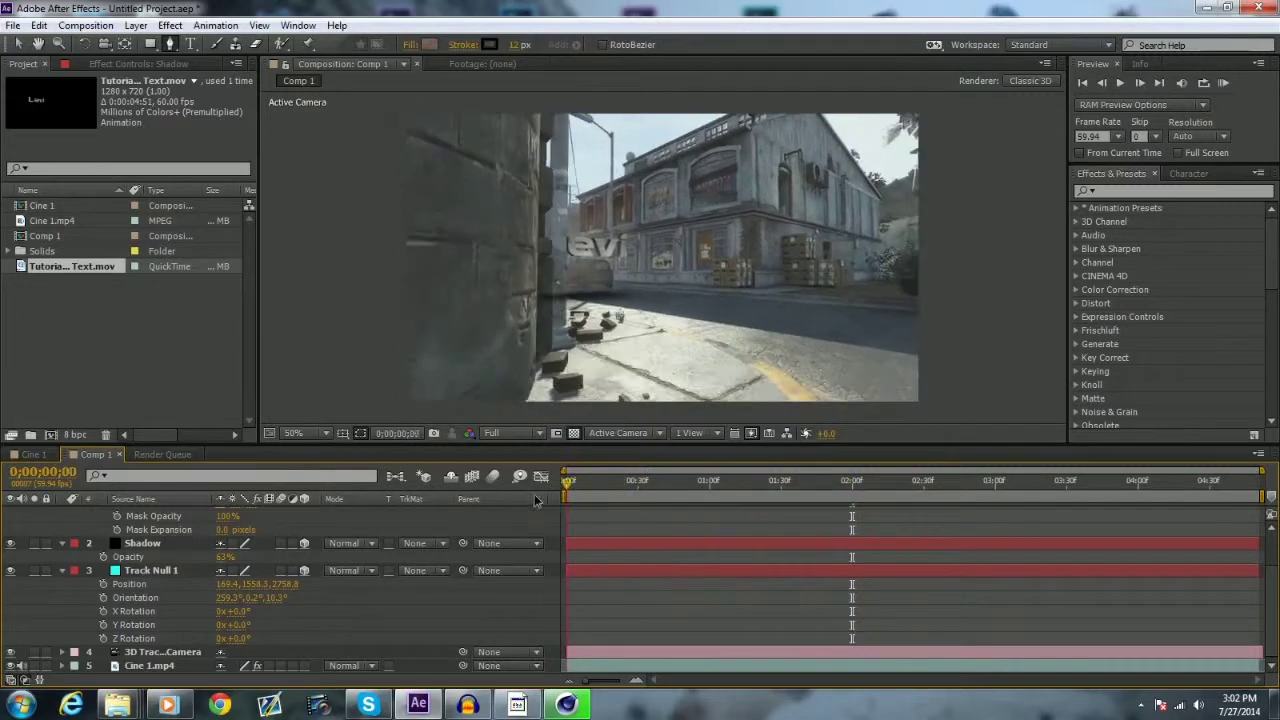
key("space")
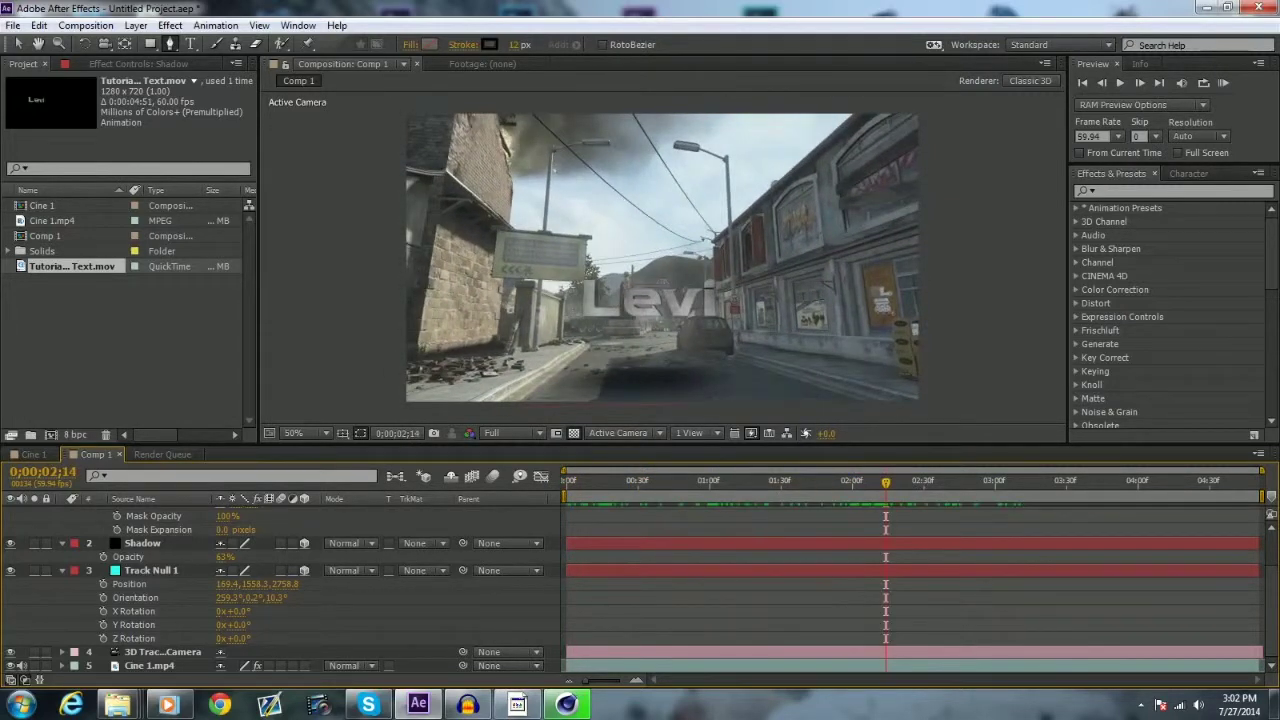
left_click_drag(888, 484, 547, 498)
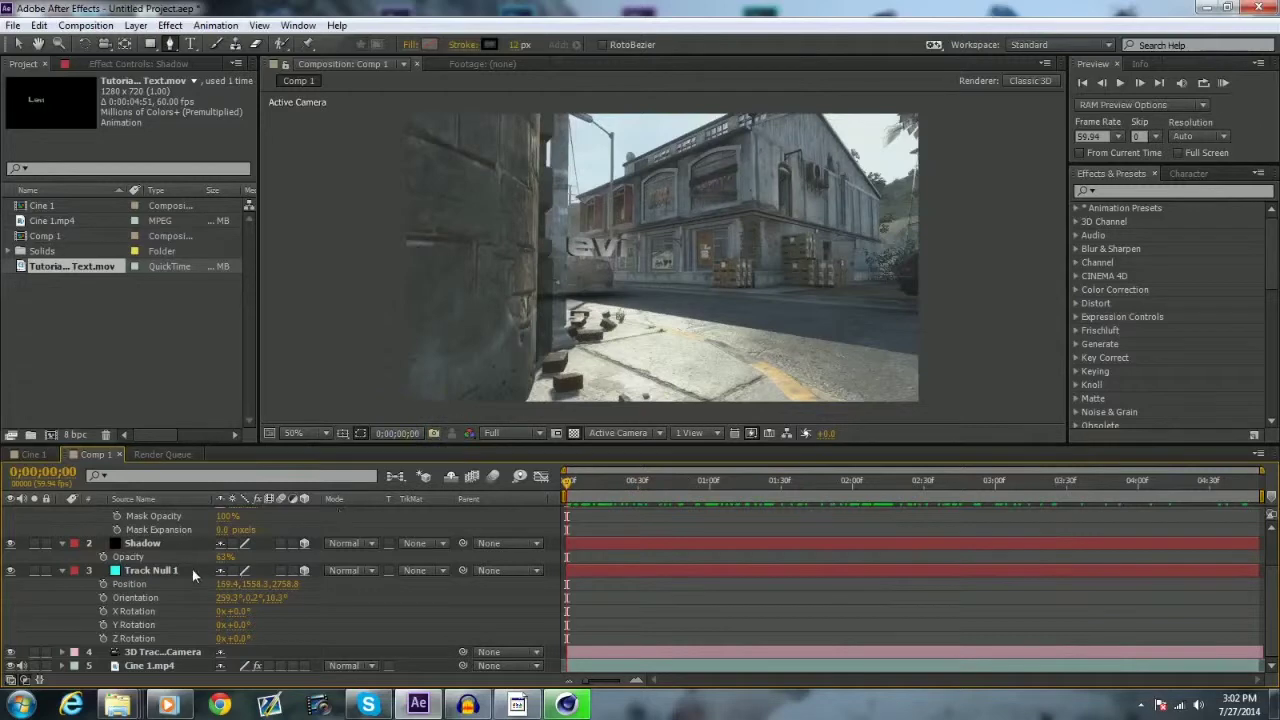
Collapse the Shadow and Track Null 1 properties and copy the animated Mask 1 of the 3D text layer.
left_click(162, 545)
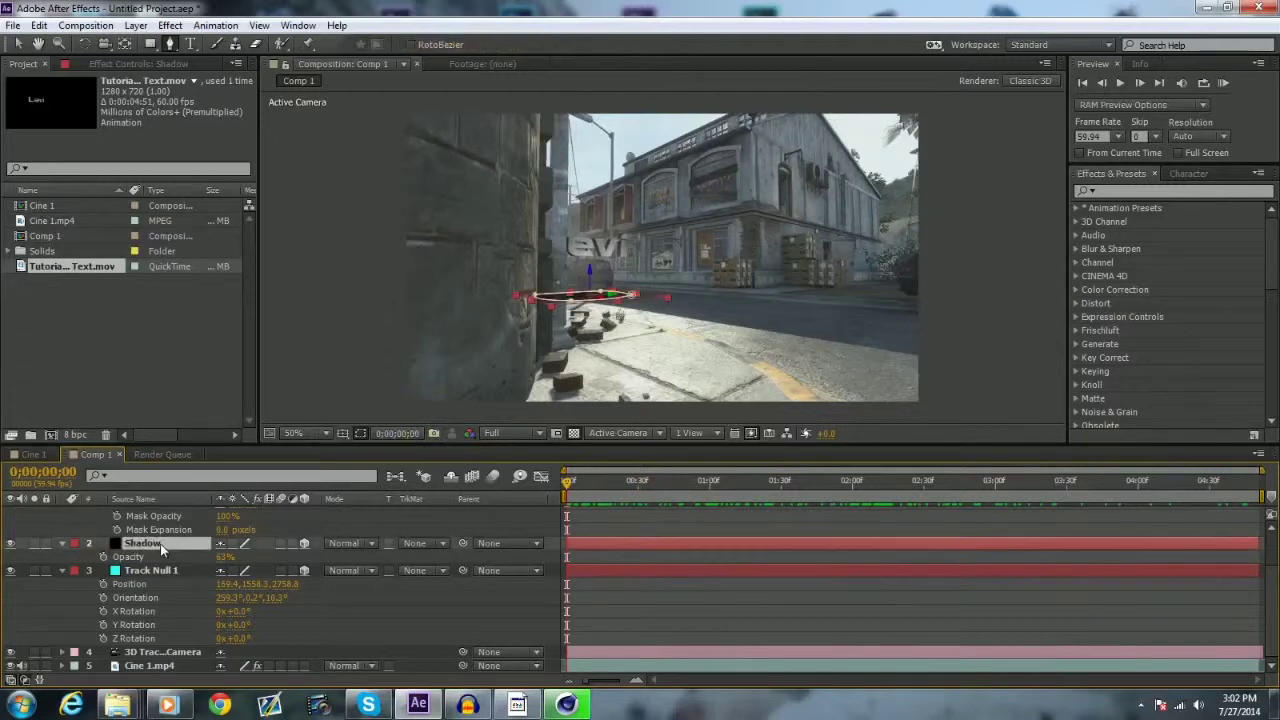
left_click(62, 543)
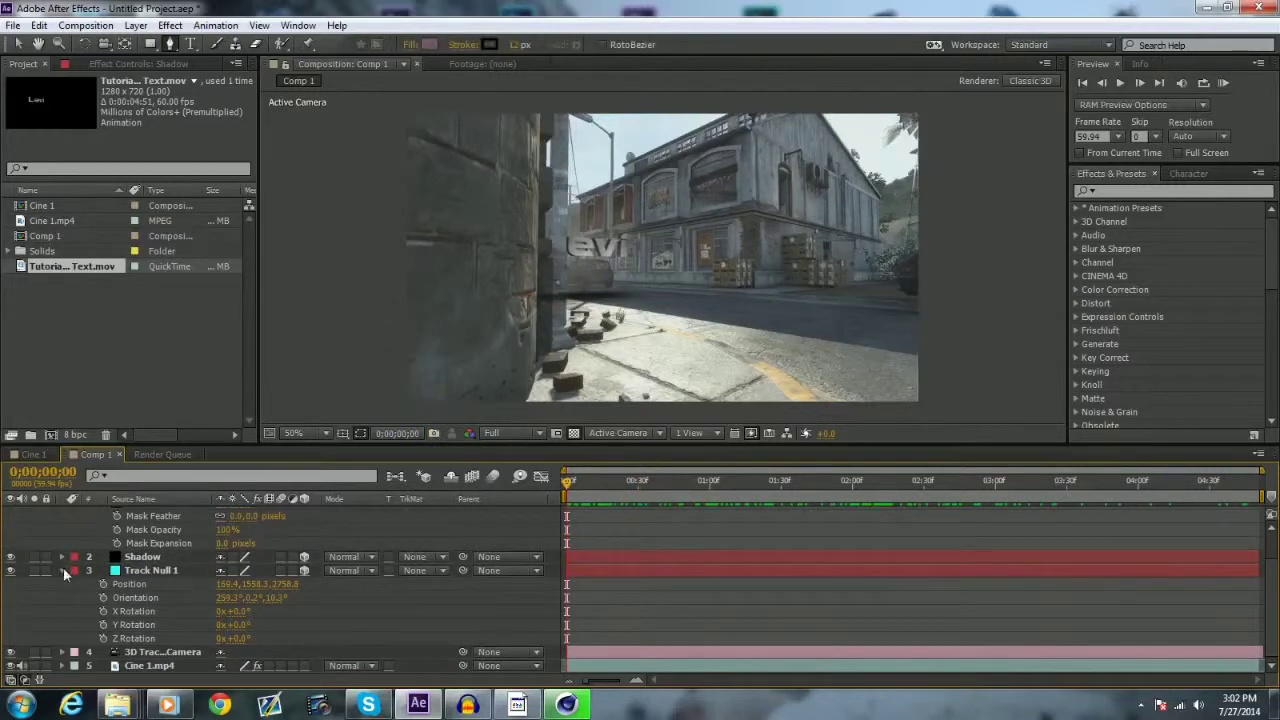
left_click(62, 570)
left_click(141, 515)
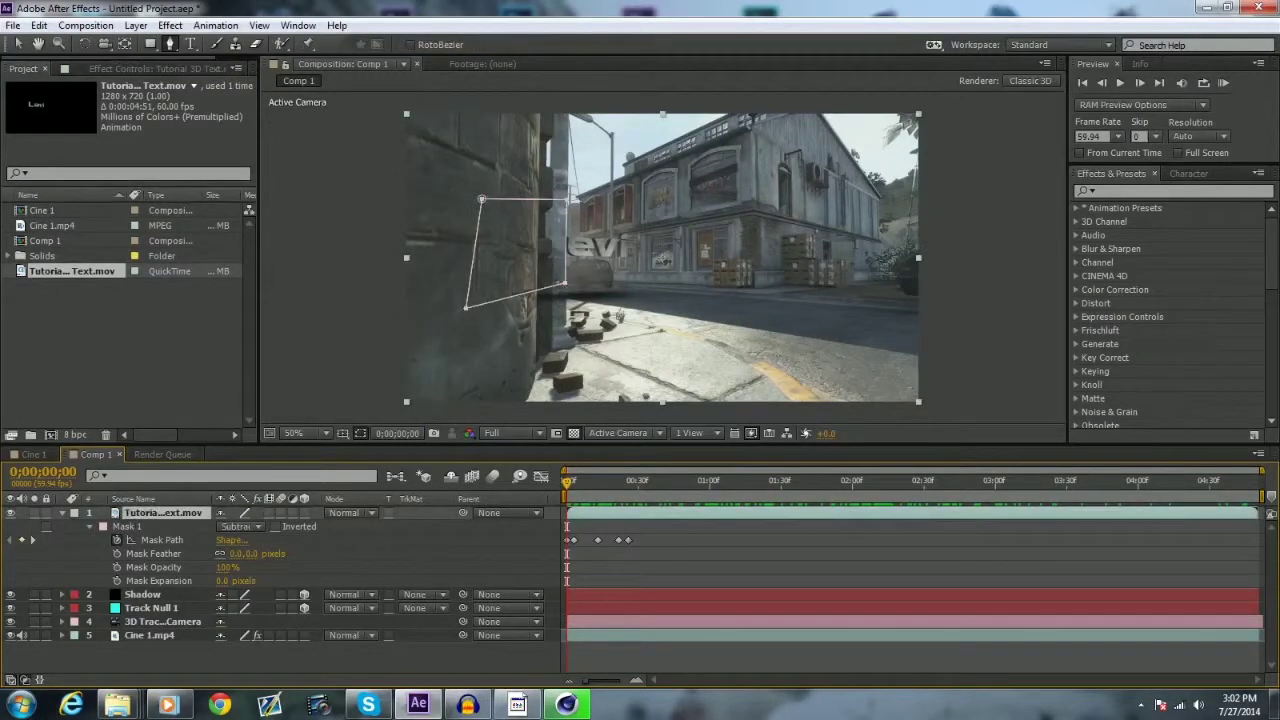
left_click(130, 526)
left_click(141, 595)
left_click(139, 599)
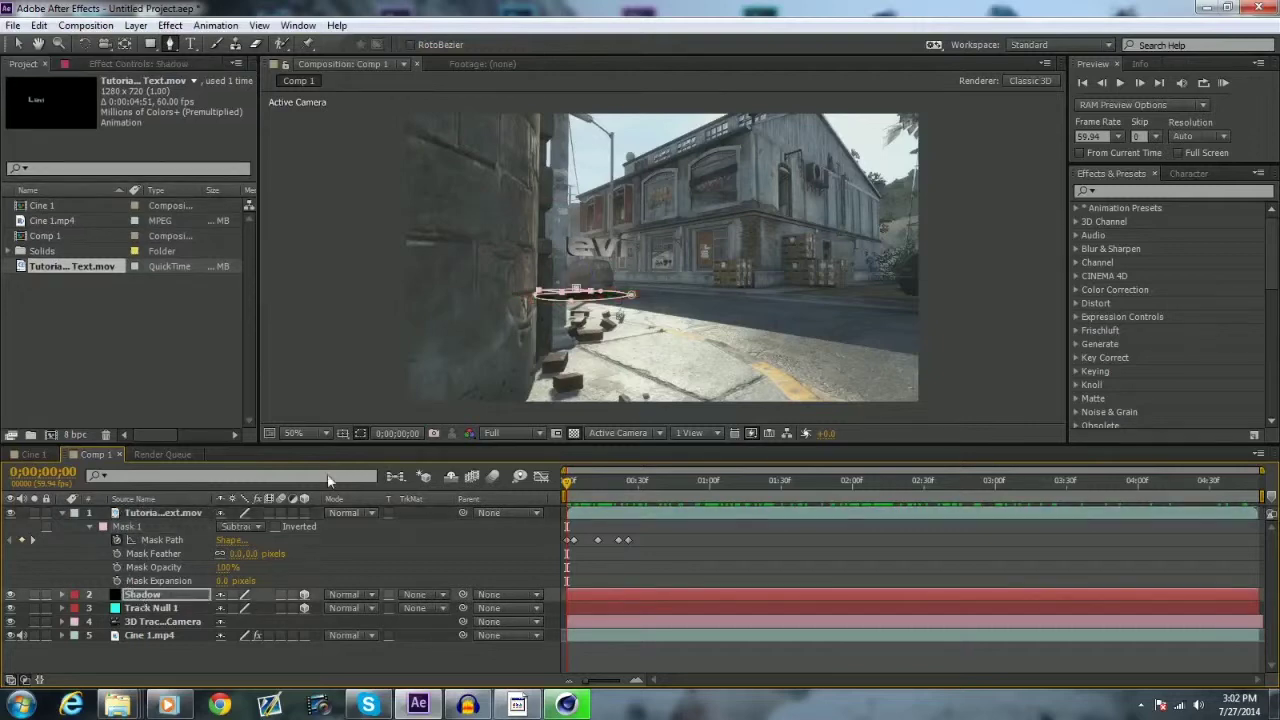
key("Return")
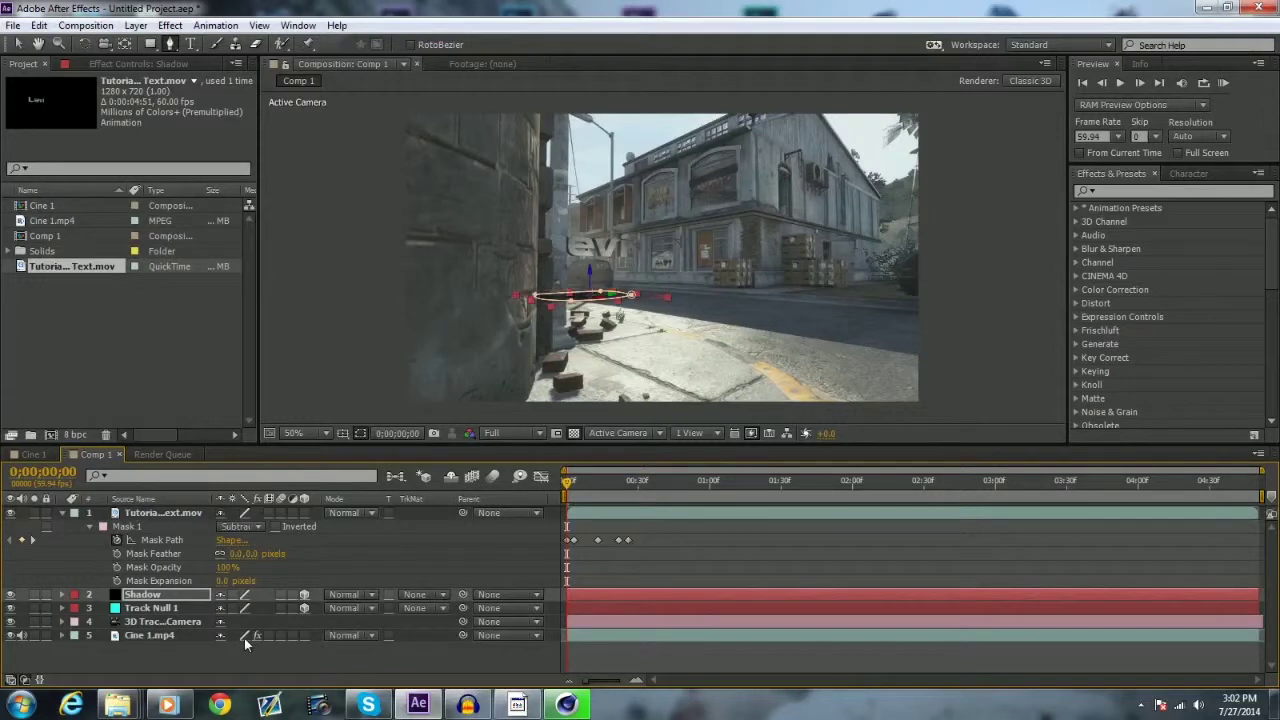
Duplicate the Cine 1.mp4 layer, delete the surplus copy, and move the remaining duplicate to the top of the layer stack.
left_click(148, 636)
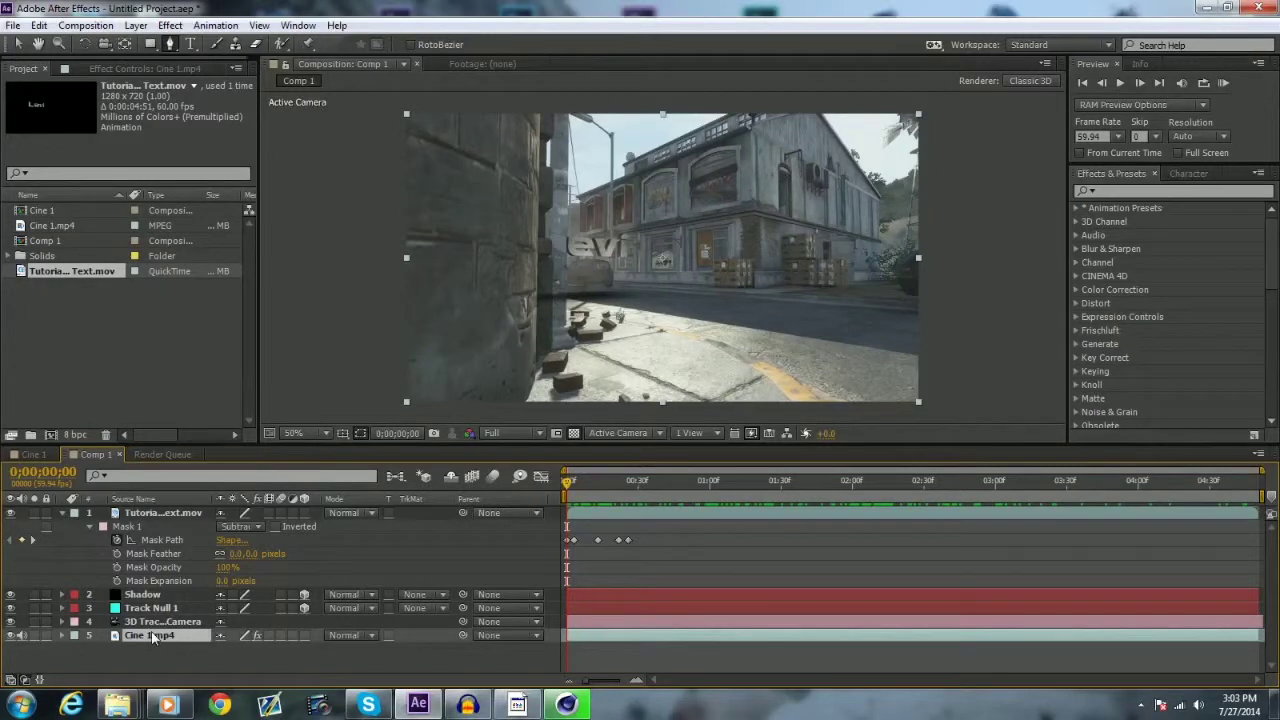
key("ctrl+d")
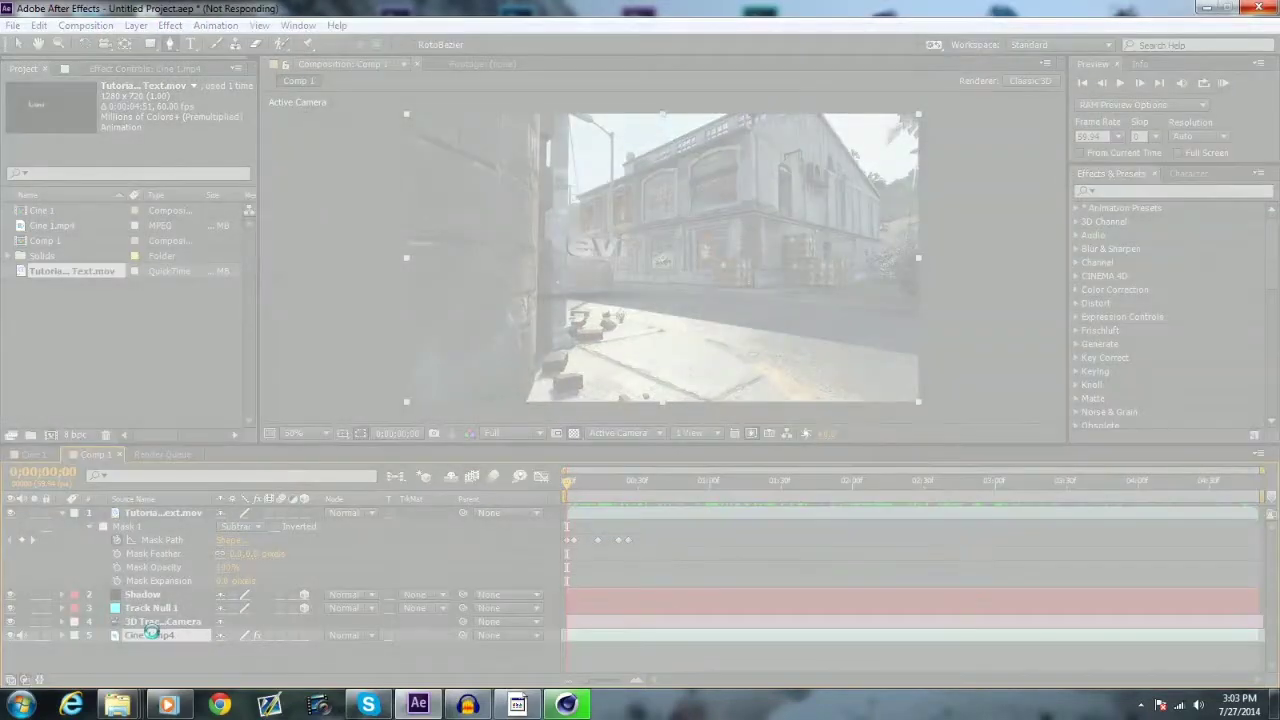
key("ctrl+d")
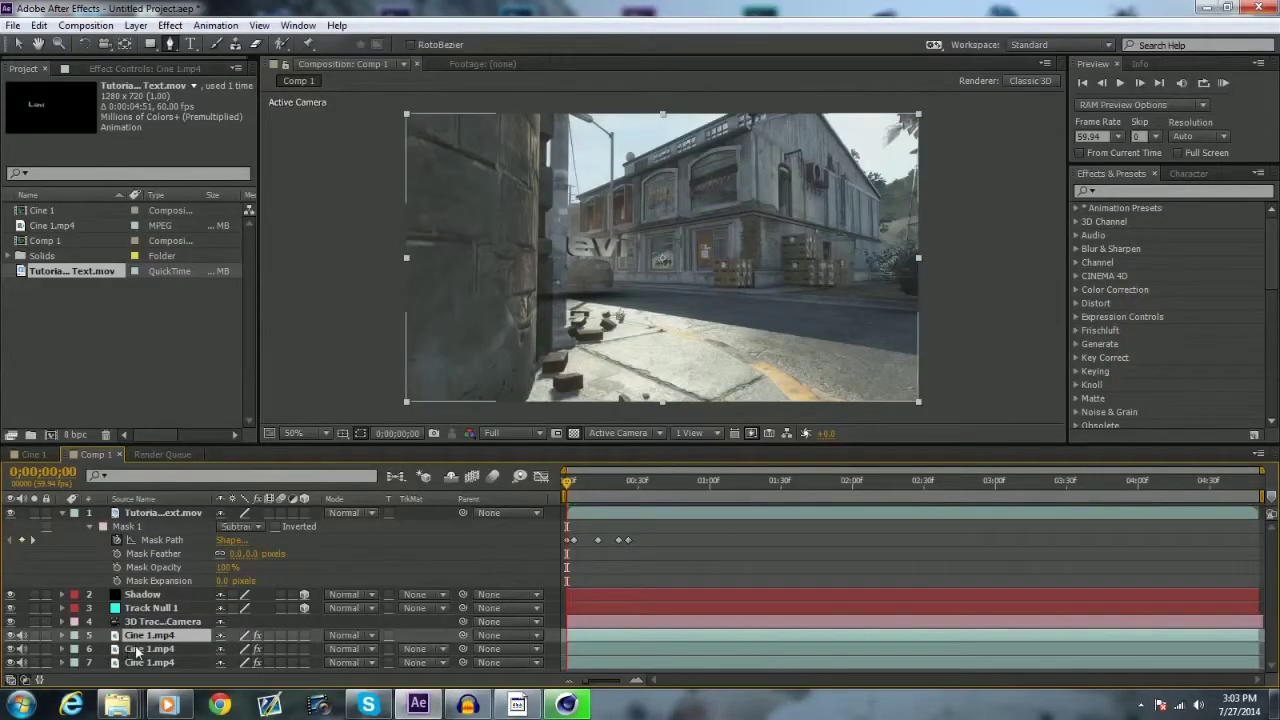
left_click(139, 649)
key("Delete")
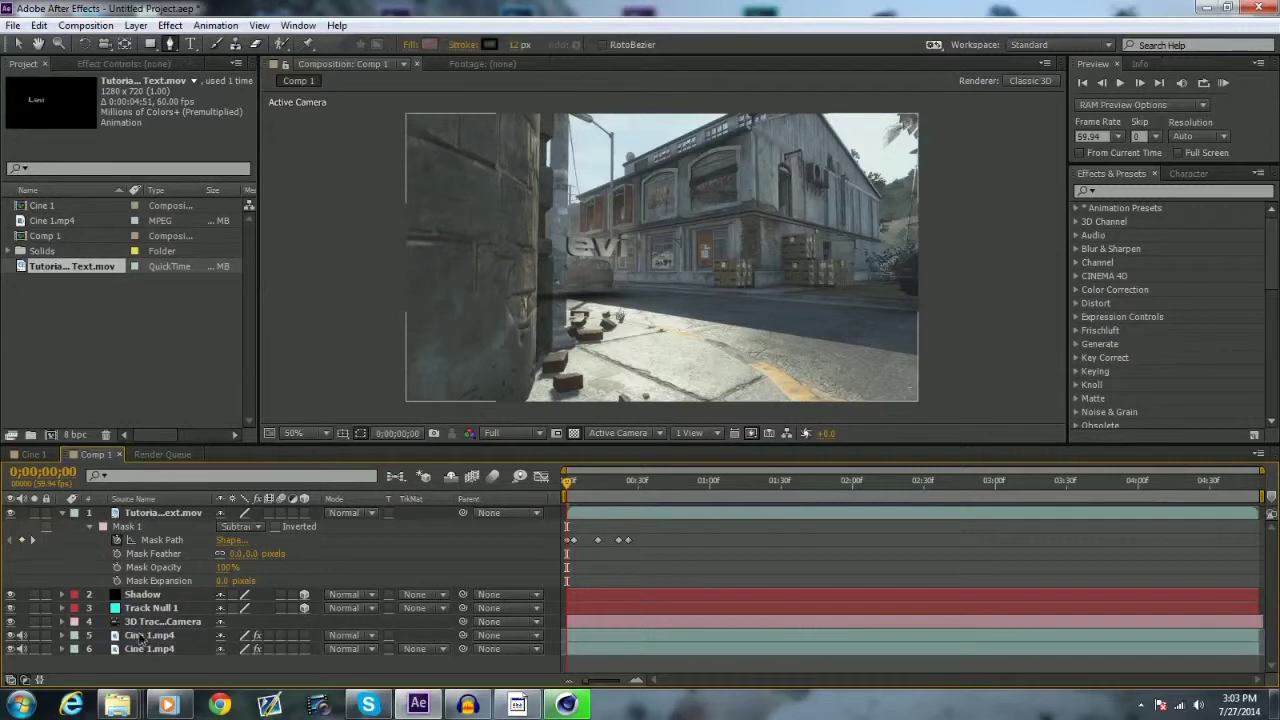
left_click(138, 635)
key("ctrl+shift+bracketright")
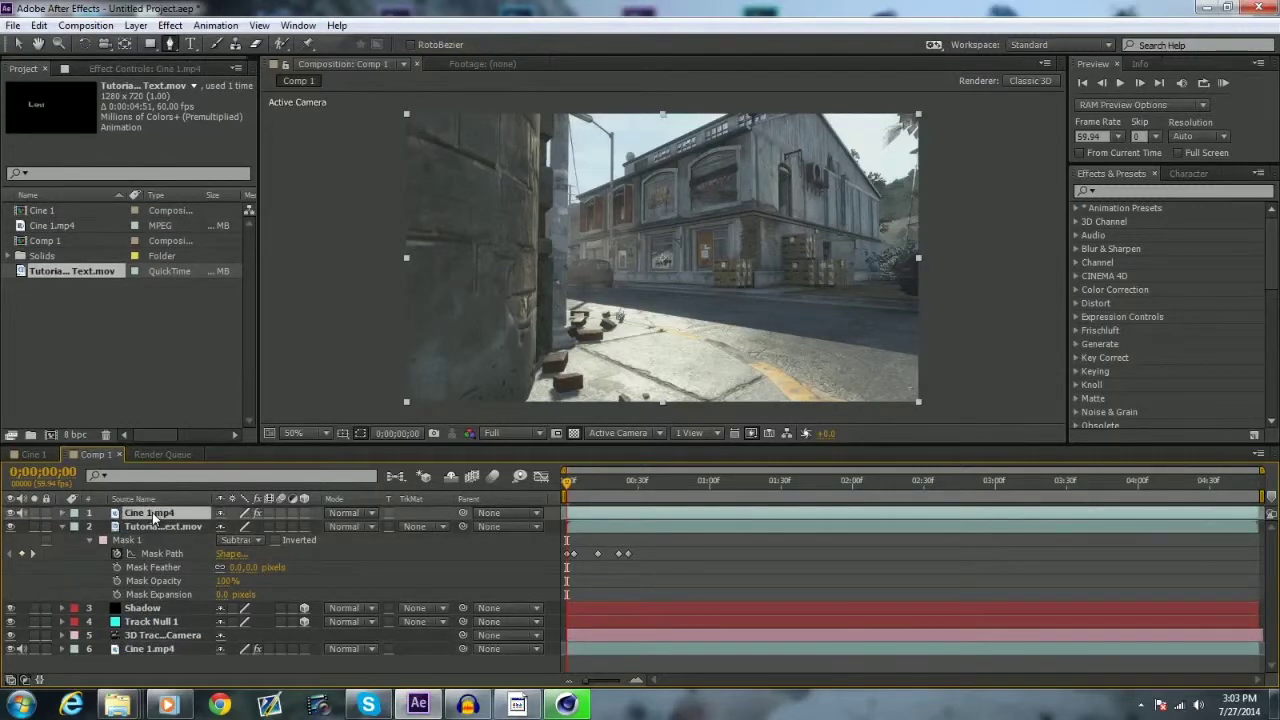
Paste the copied animated mask onto the top Cine 1.mp4 layer and set its mask mode to Add.
key("ctrl+v")
key("Return")
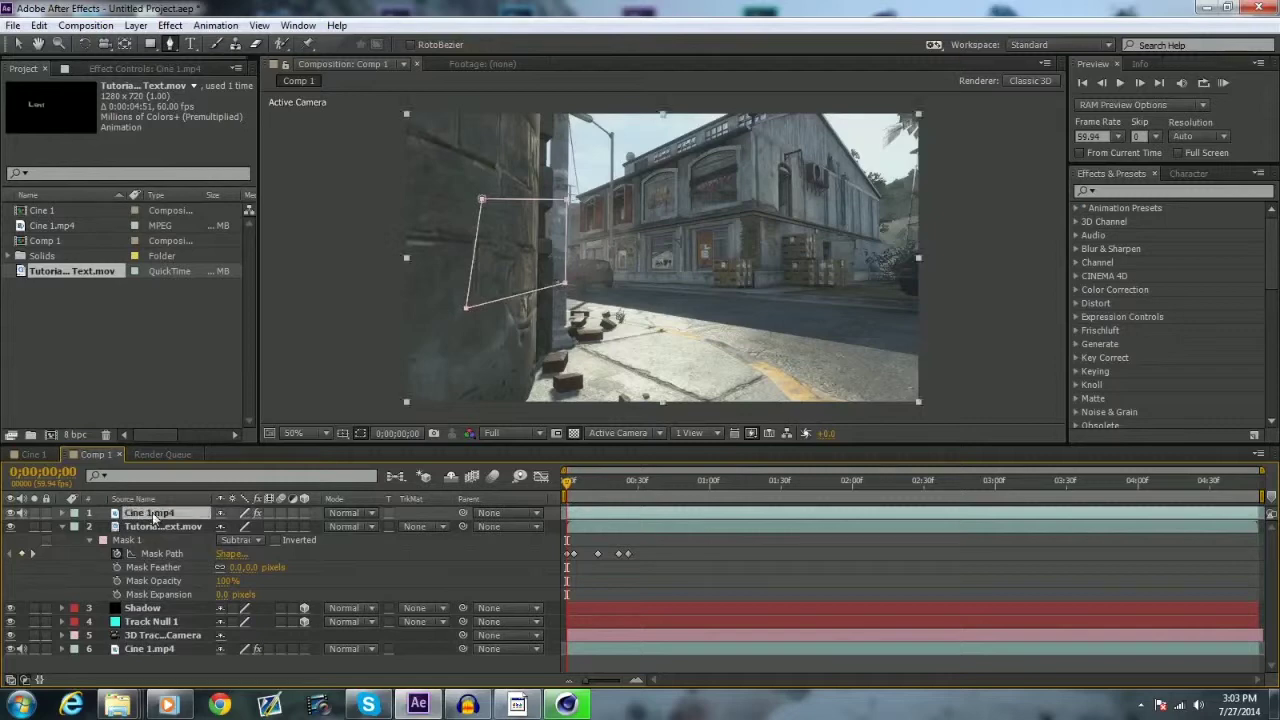
left_click(226, 541)
left_click(177, 514)
key("m")
left_click(240, 526)
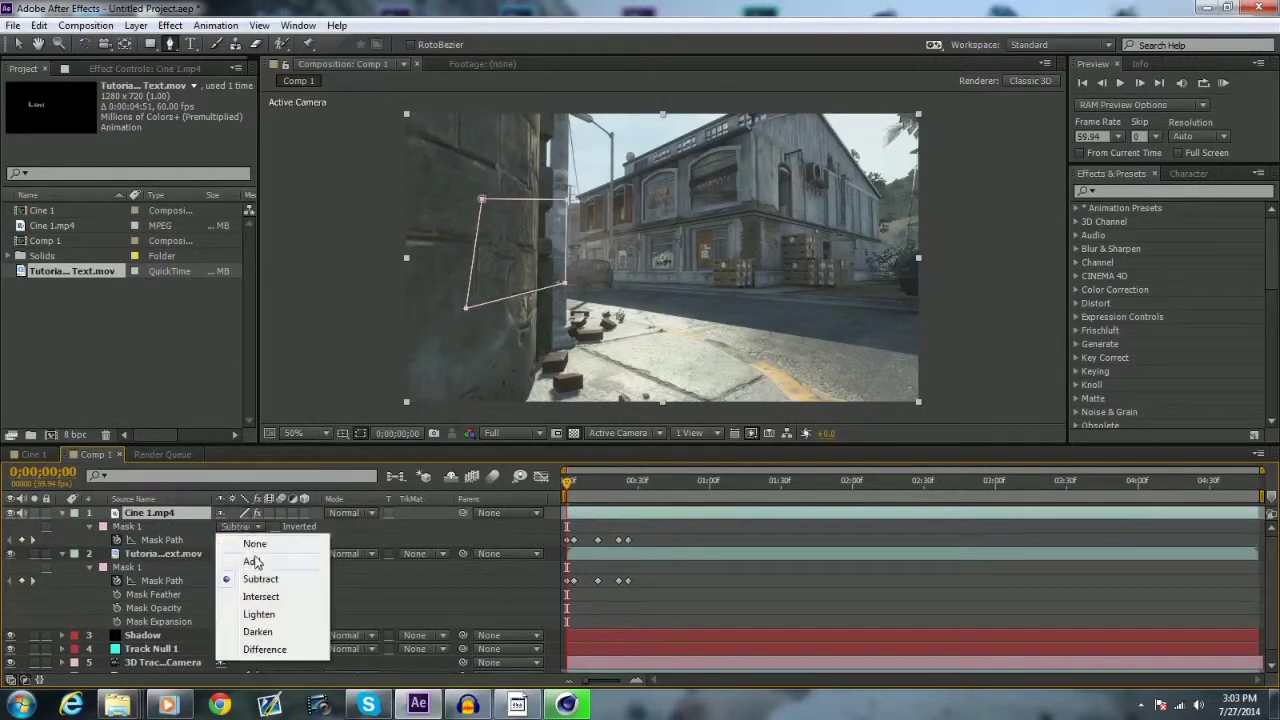
left_click(255, 561)
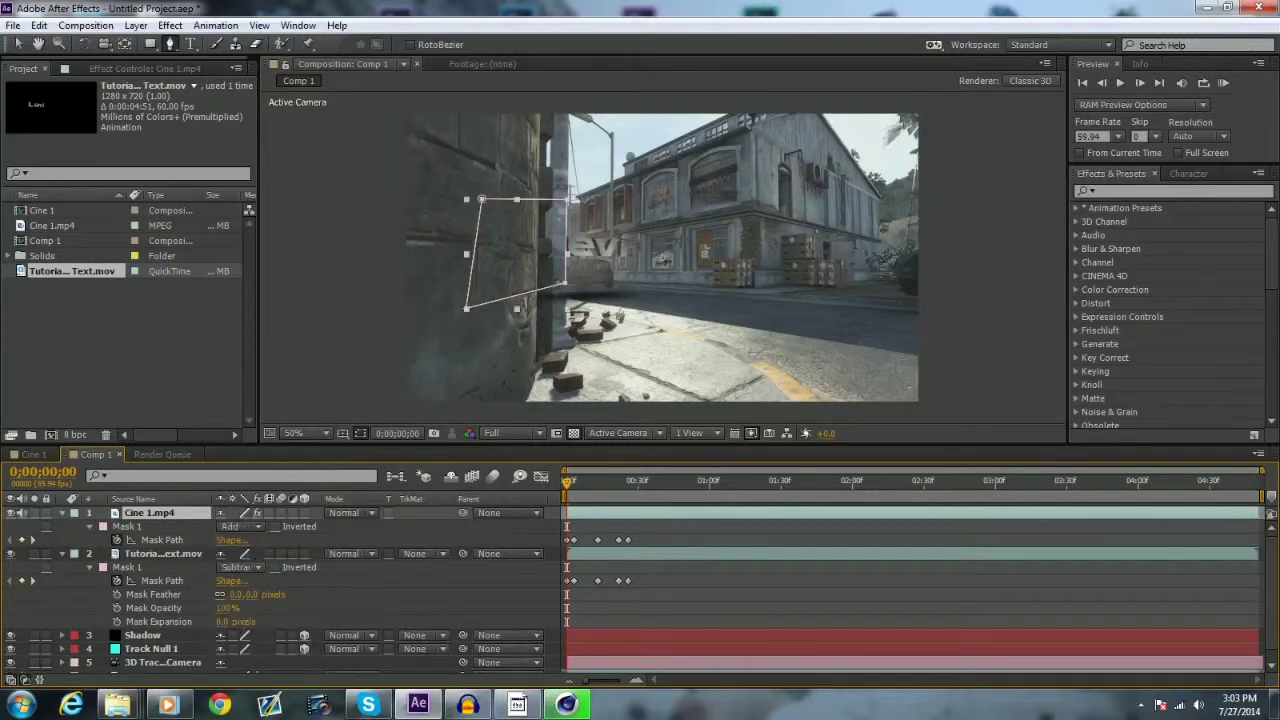
Lower the bottom-right point of the top Cine 1.mp4 layer's mask at frames 0, 3, 13 and 22 to cover the wall's shadow area.
left_click(568, 199)
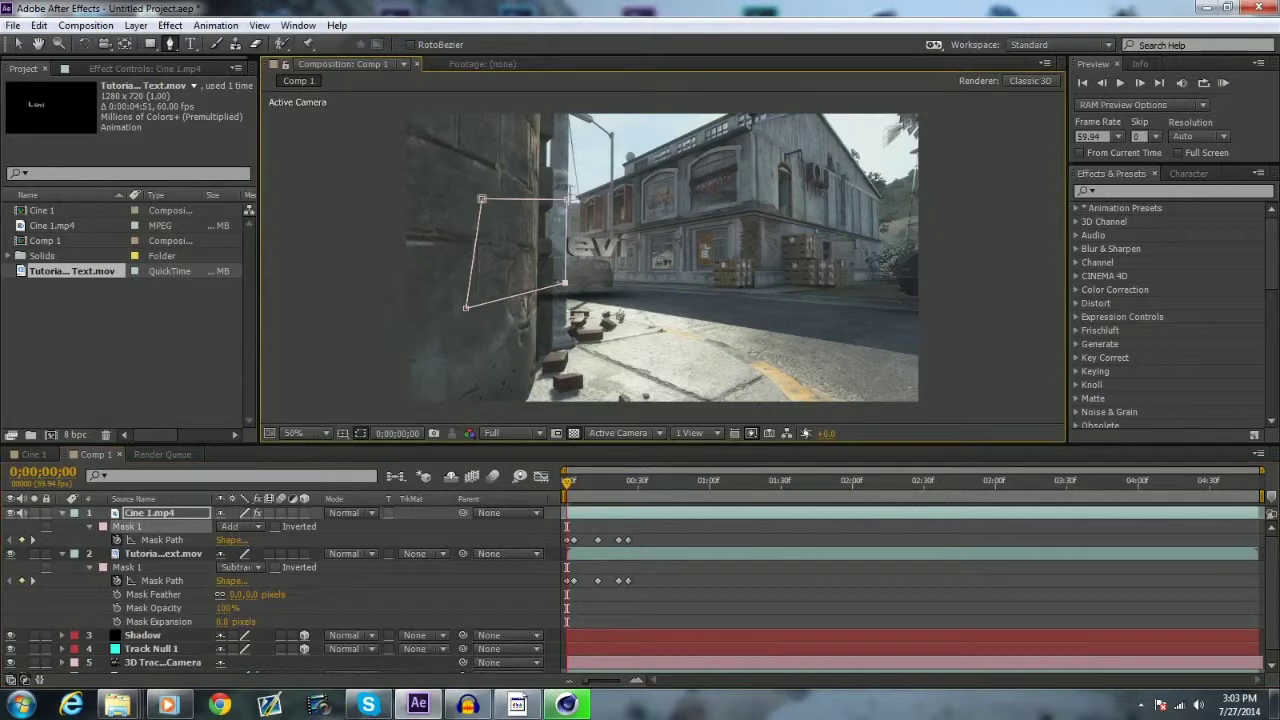
left_click_drag(565, 283, 568, 321)
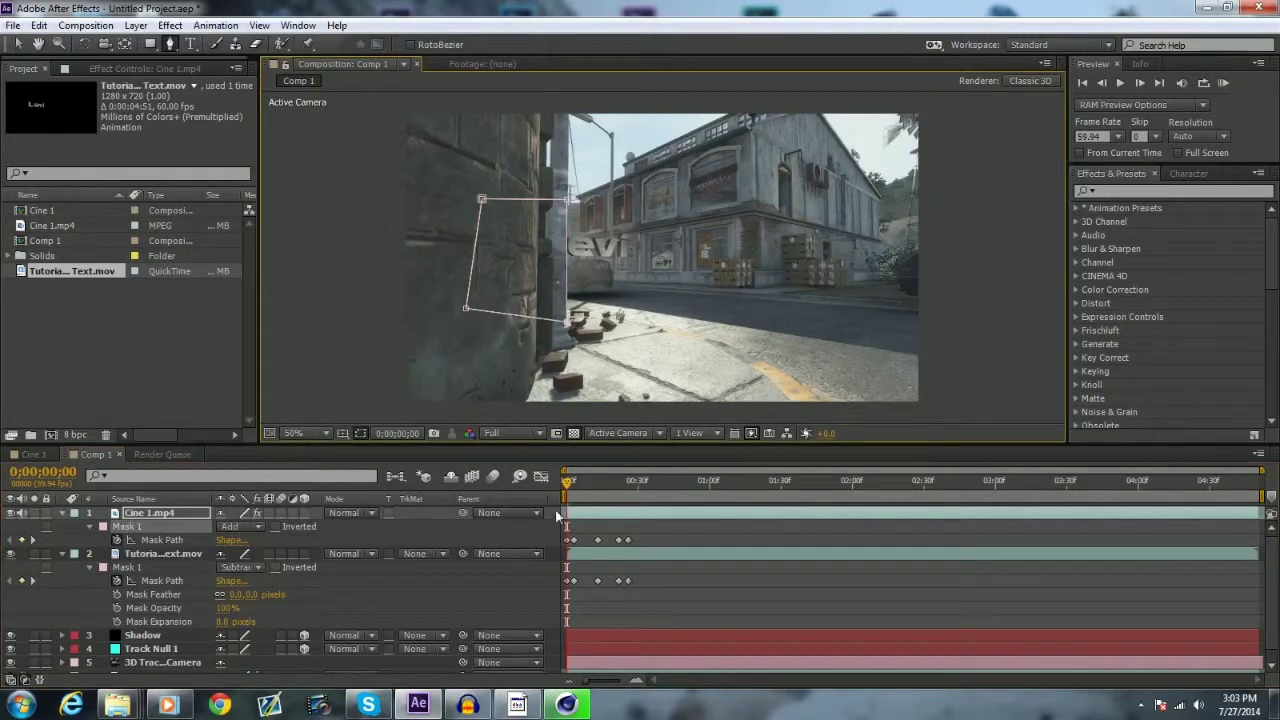
left_click(573, 486)
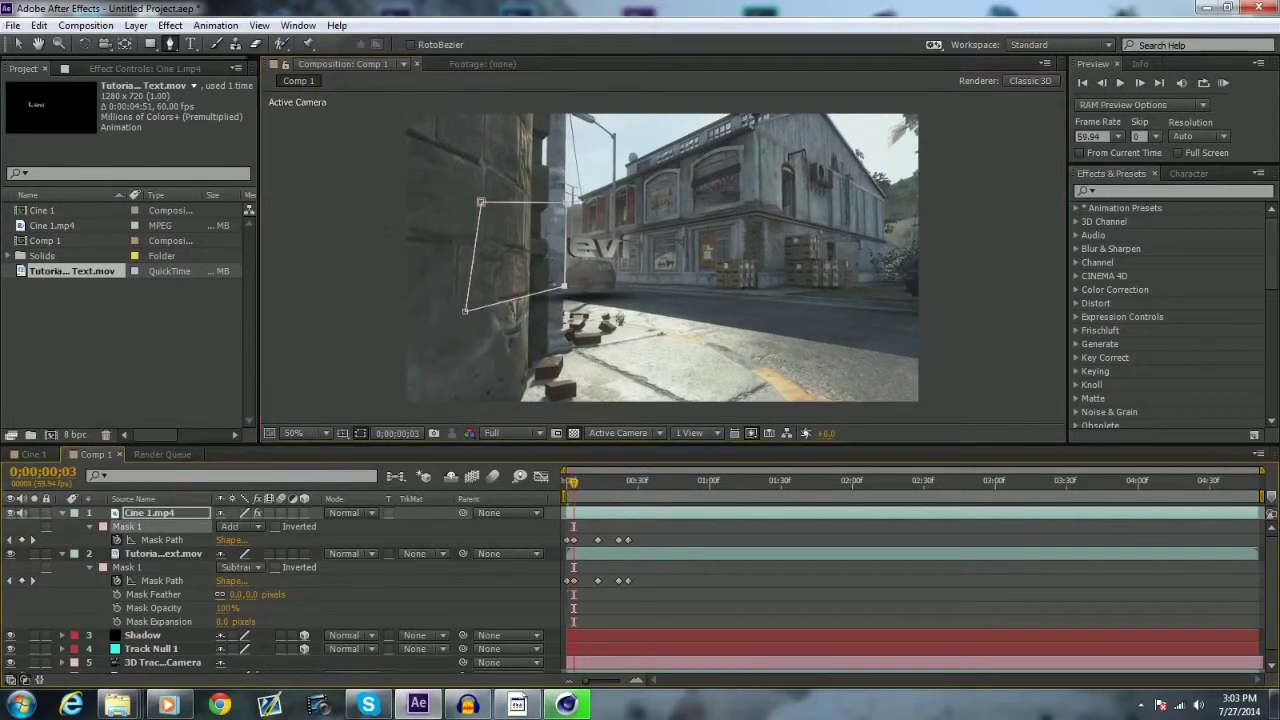
left_click_drag(565, 287, 566, 316)
left_click(598, 484)
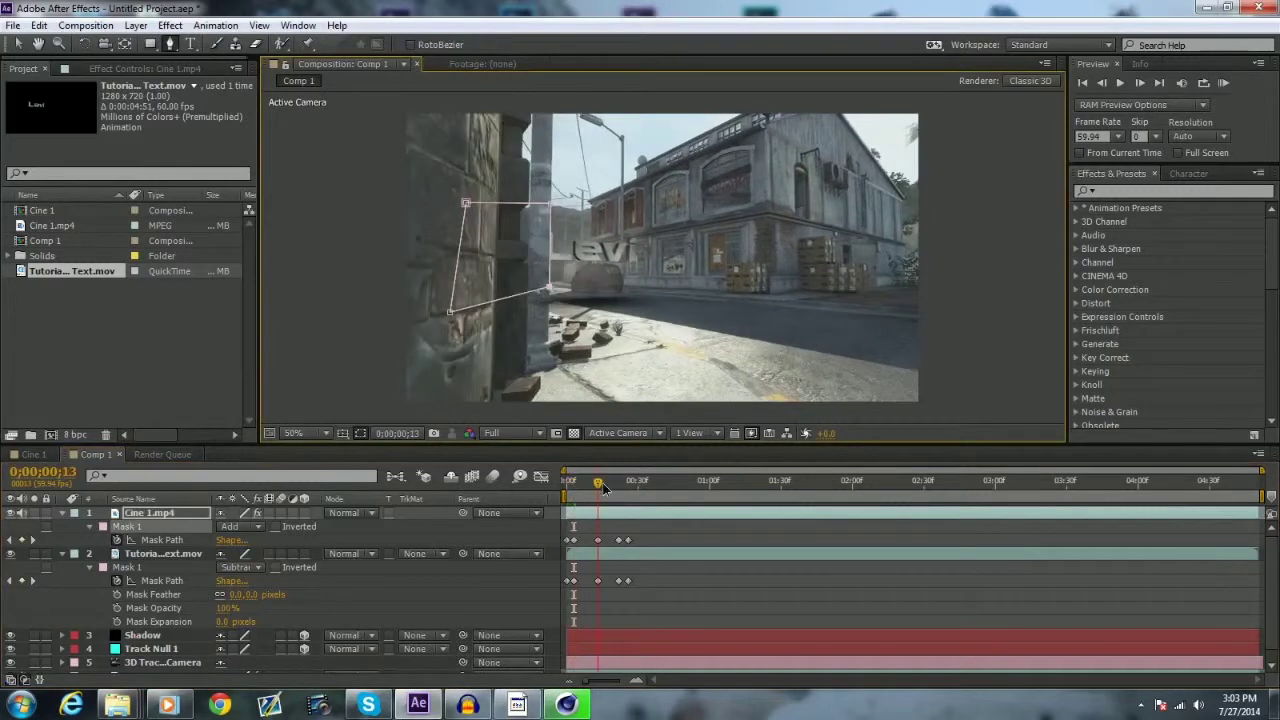
left_click_drag(549, 288, 546, 320)
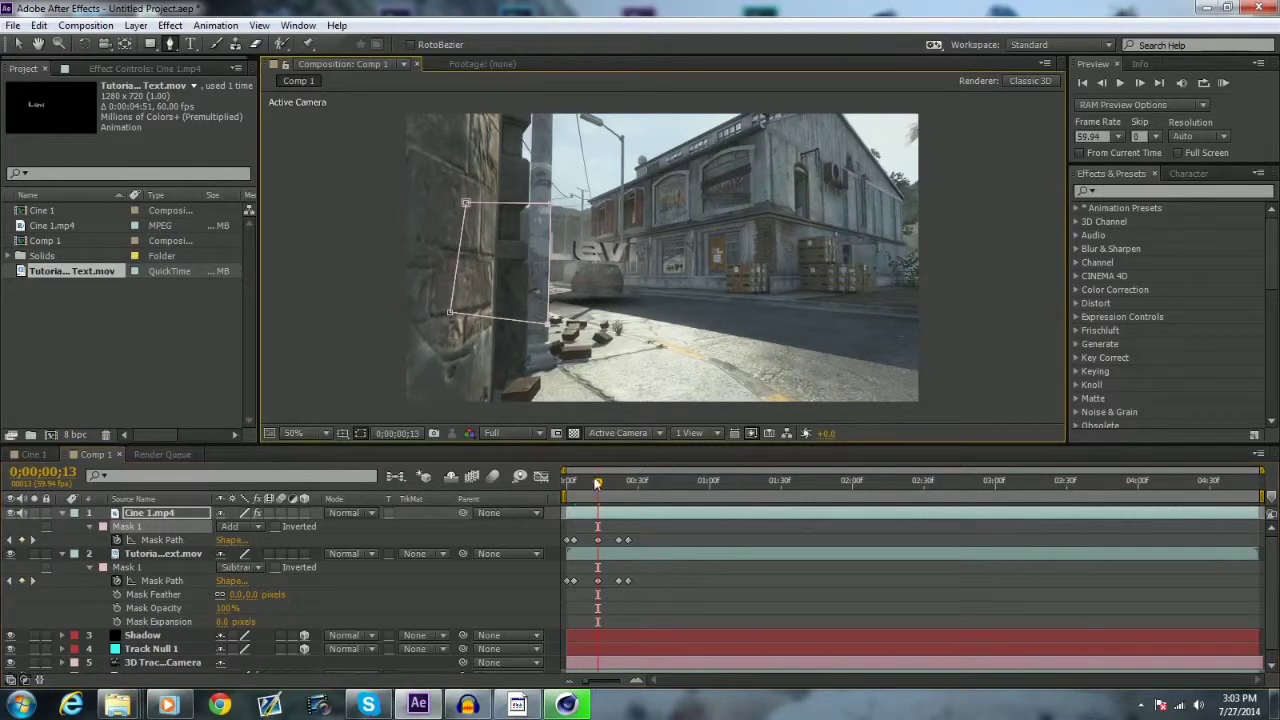
left_click(618, 484)
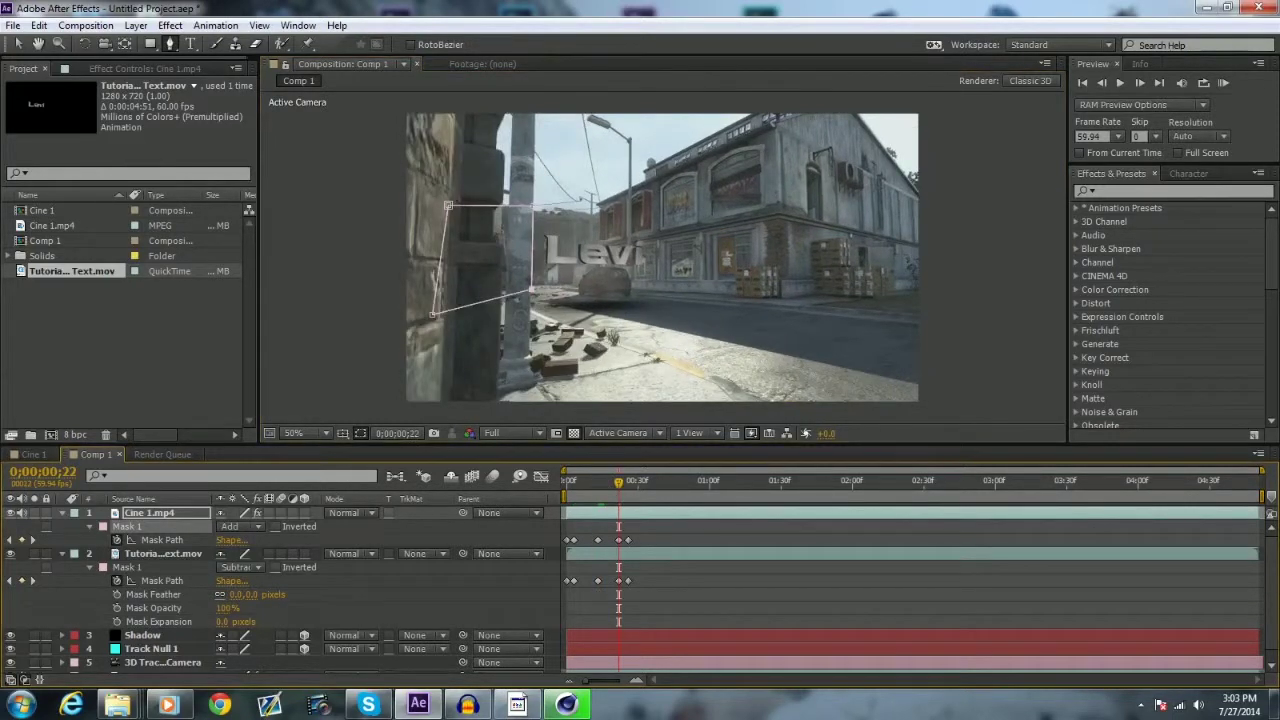
left_click_drag(532, 290, 532, 322)
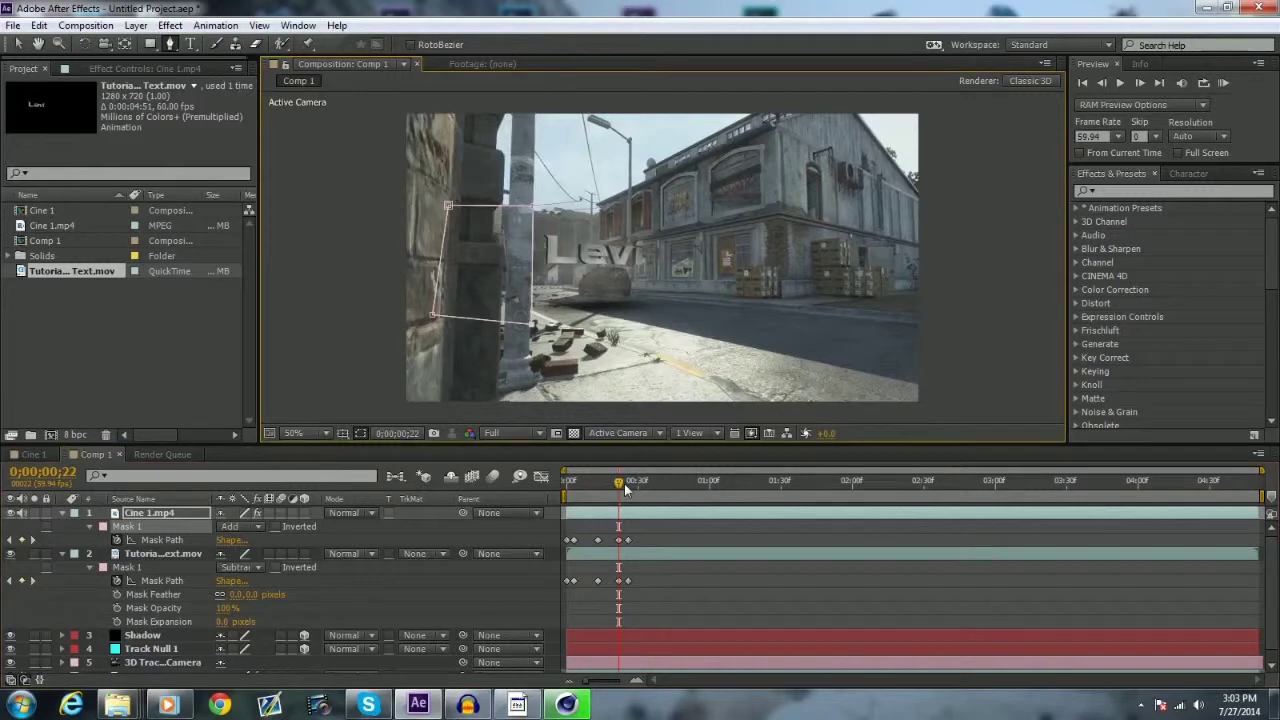
Preview the adjusted wall mask in motion, and delete Mask 1 from the 3D text layer.
key("space")
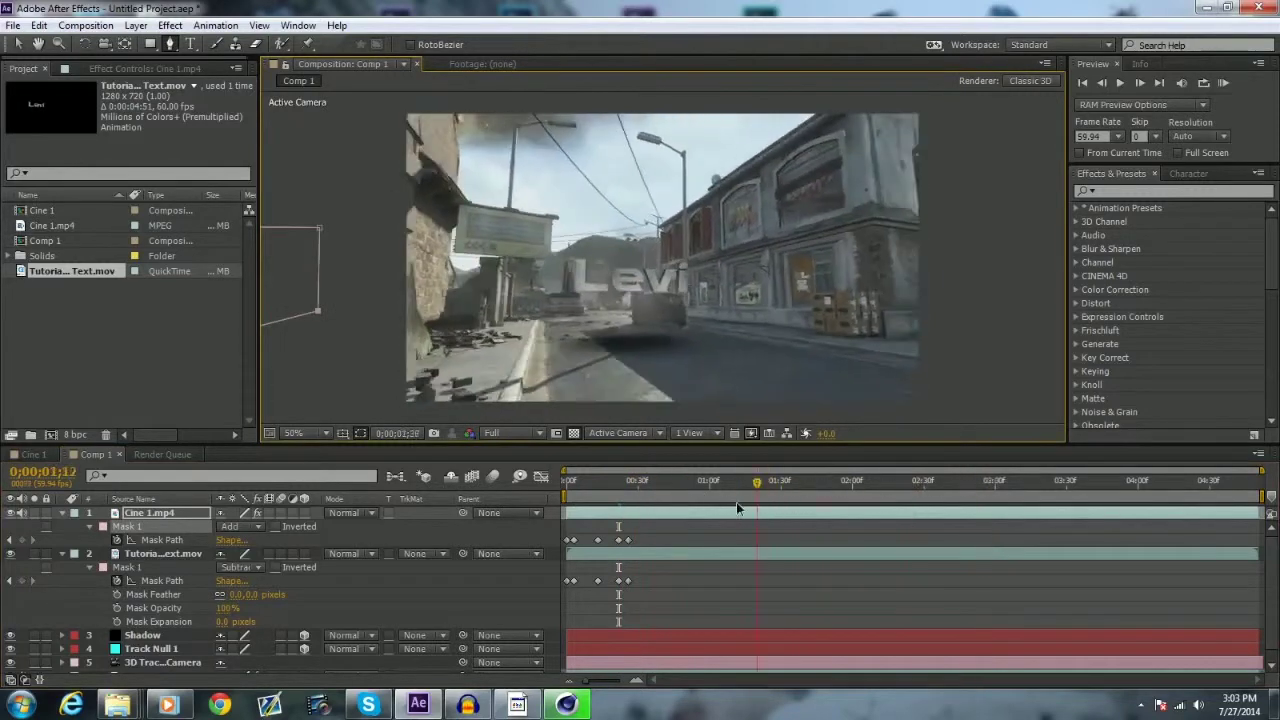
left_click_drag(737, 508, 588, 528)
left_click(130, 567)
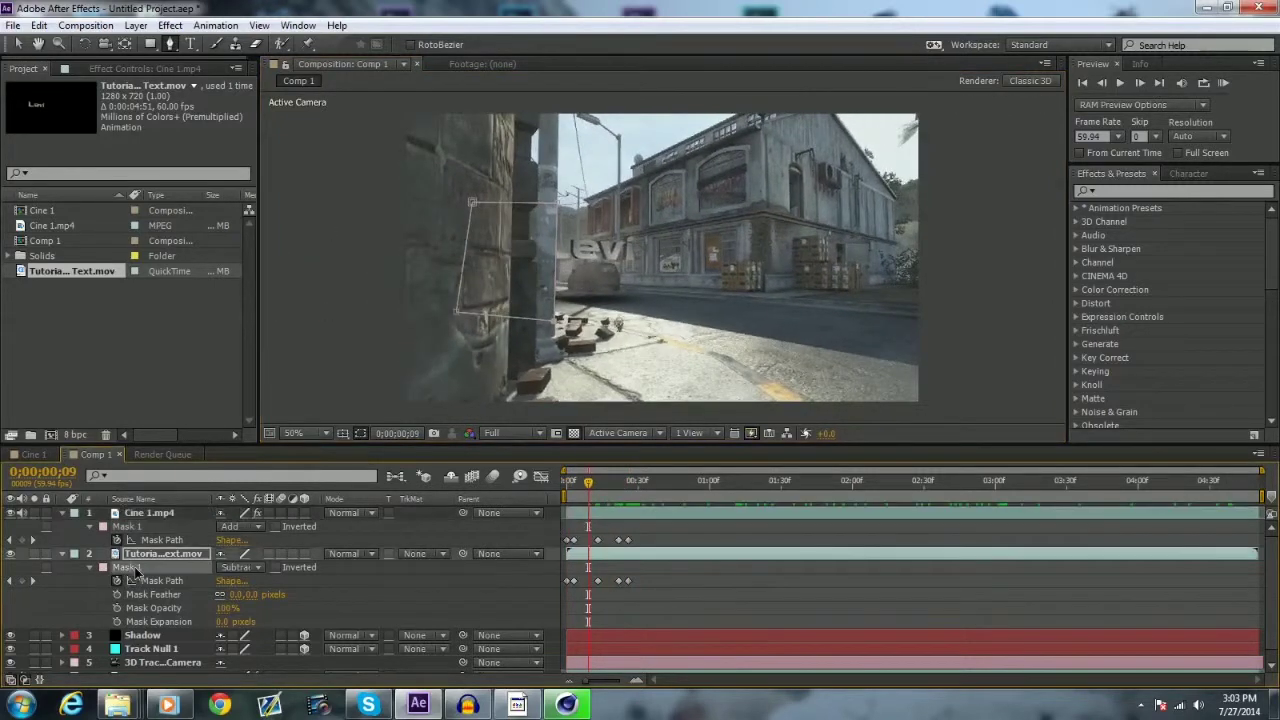
key("Delete")
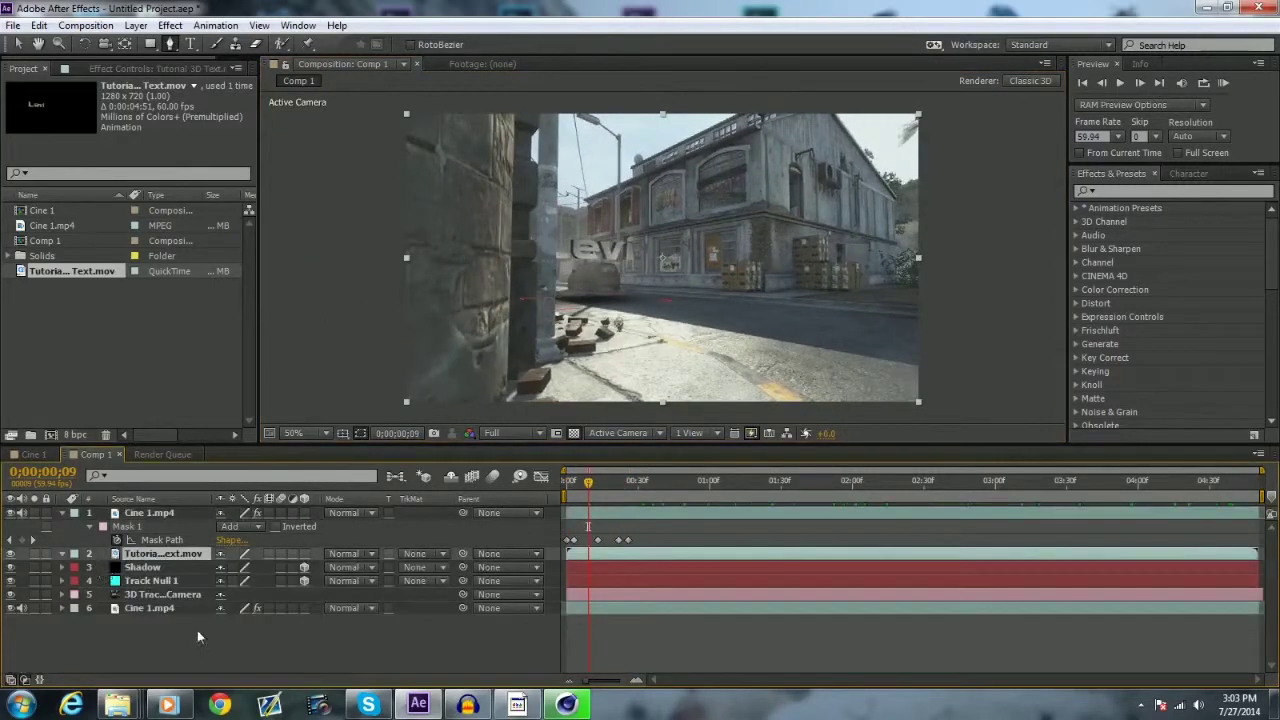
left_click(197, 637)
Scrub the composition from frame 10 to 0;00;02;35 to check the text and shadow against the footage.
left_click(591, 488)
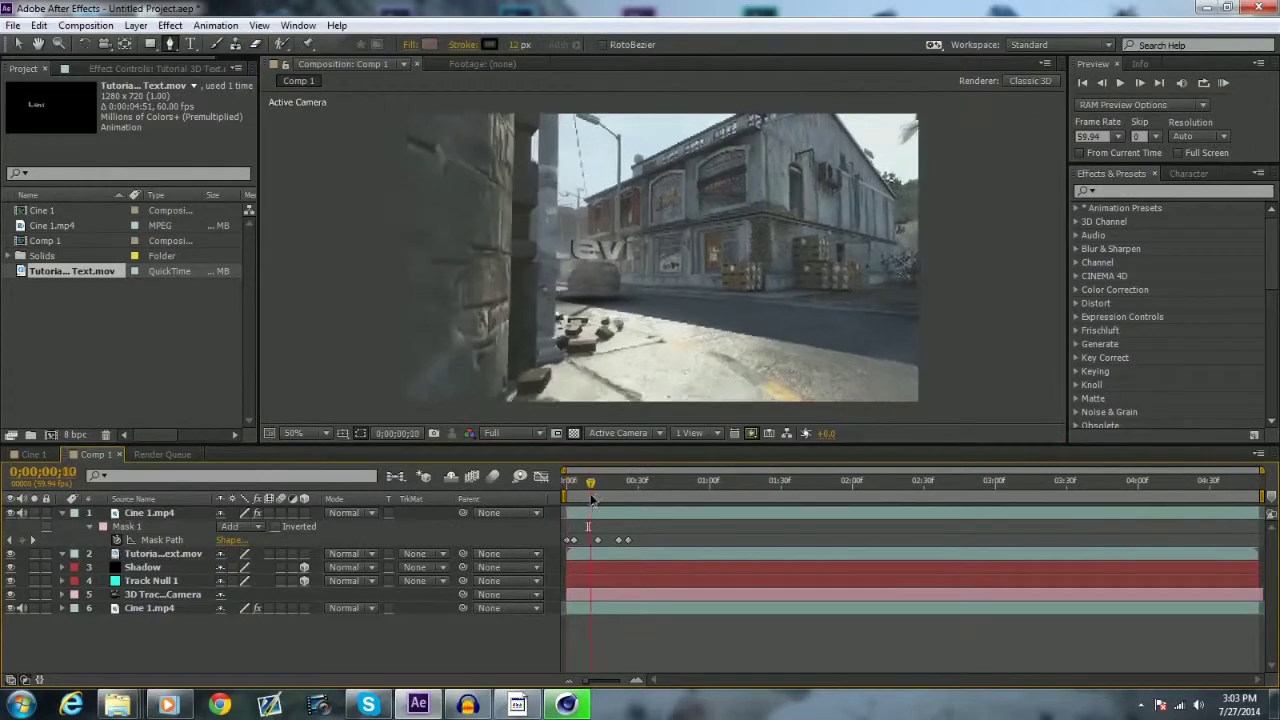
left_click_drag(591, 500, 935, 490)
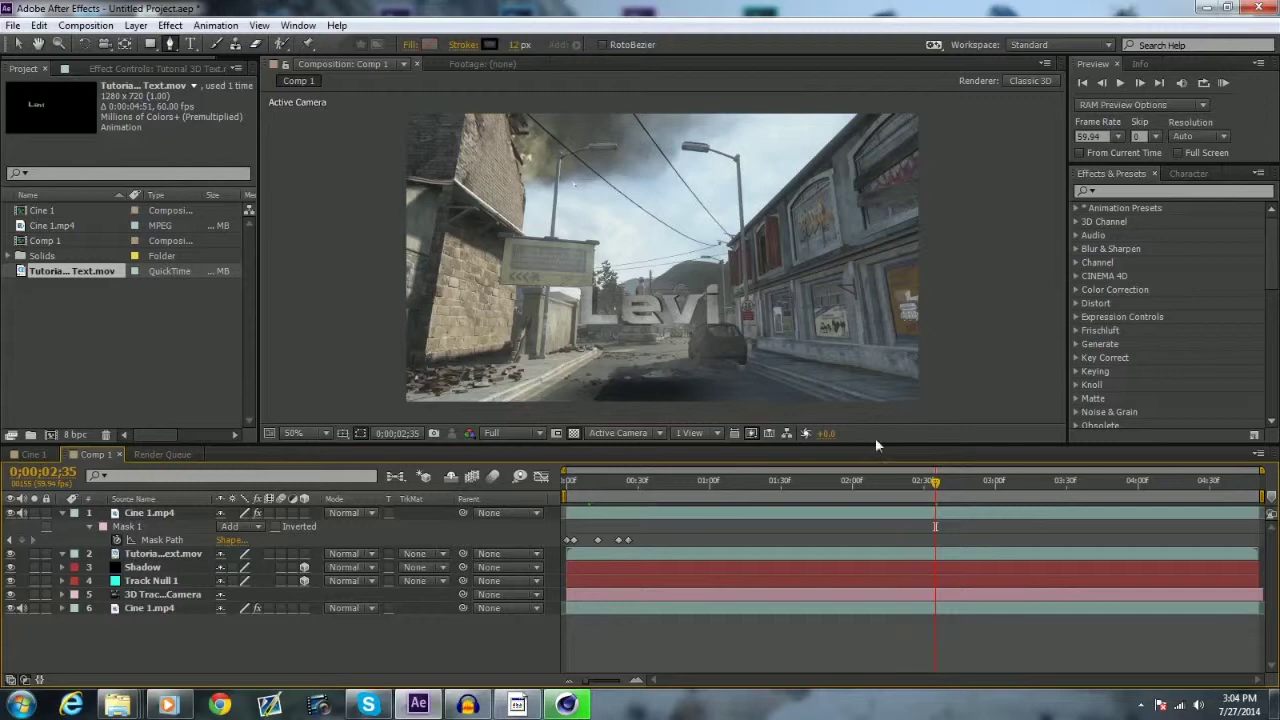
key("alt+Tab")
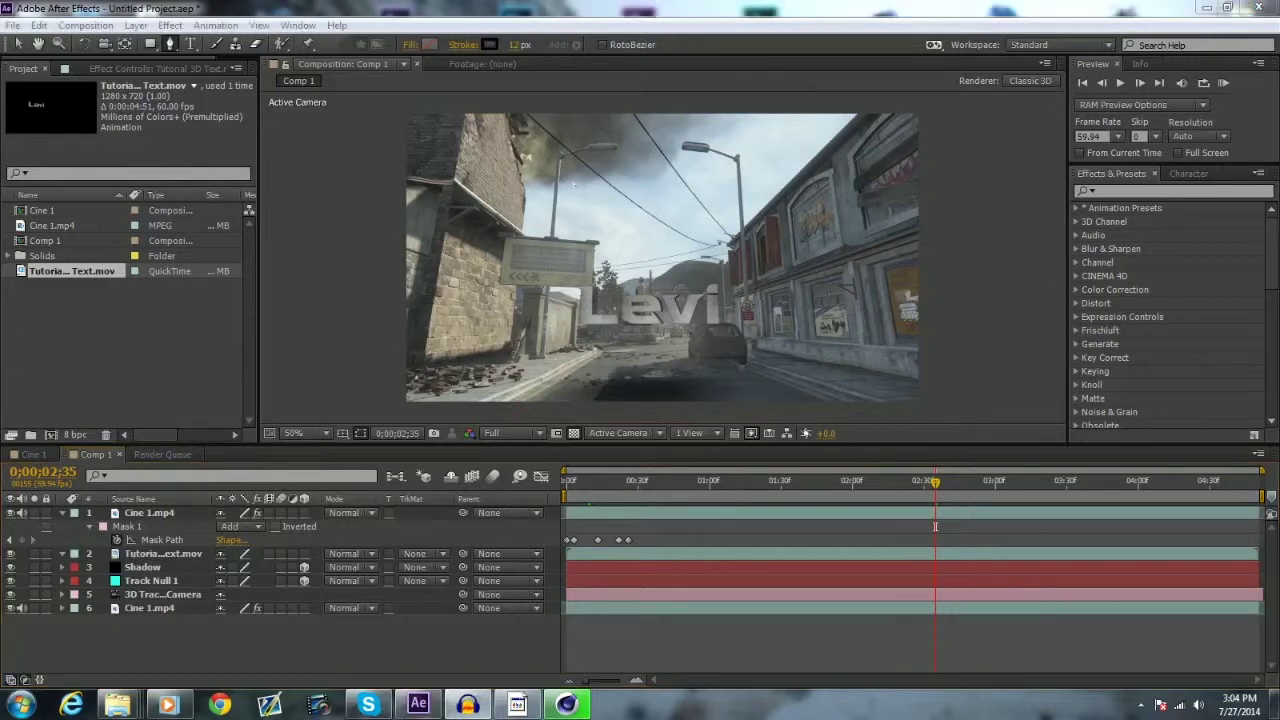